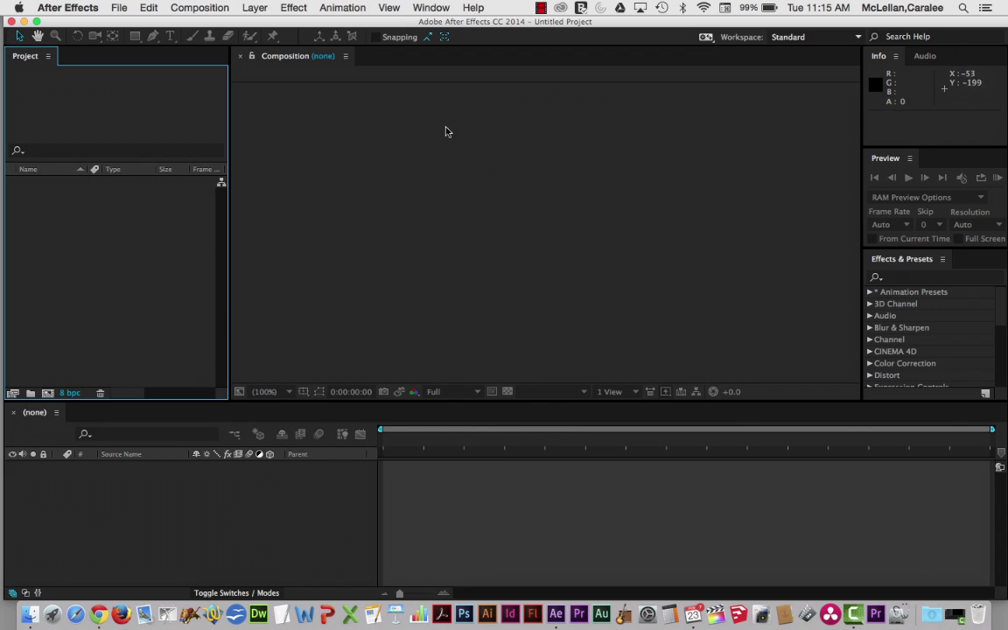
Step: Create a new composition named Shapes-editingandGradients using the HDV/HDTV 720 29.97 preset and a 10-second duration
{"action": "right_click", "coordinate": [111, 269]}
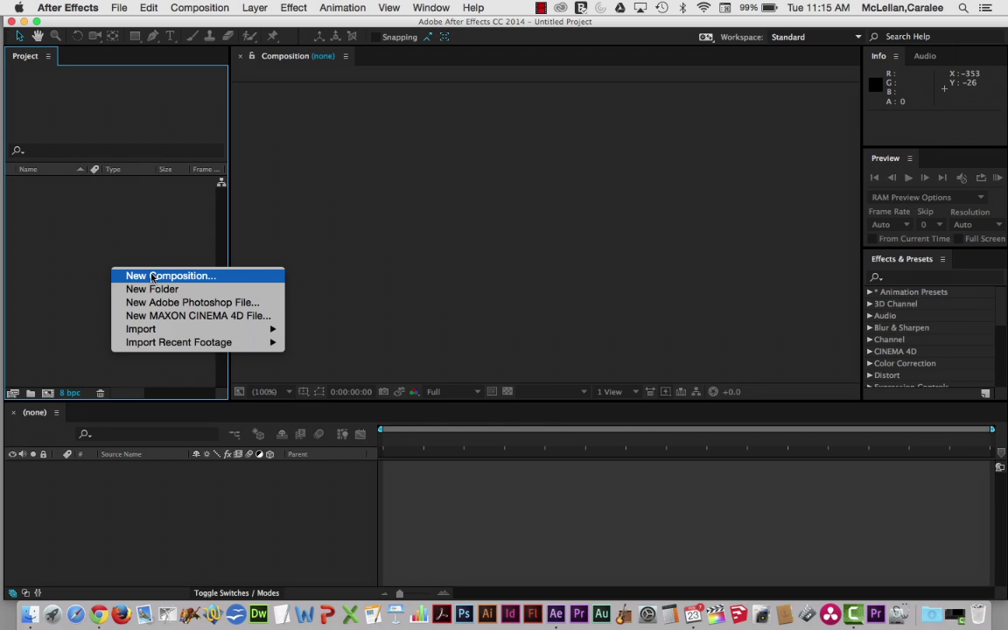
{"action": "left_click", "coordinate": [151, 276]}
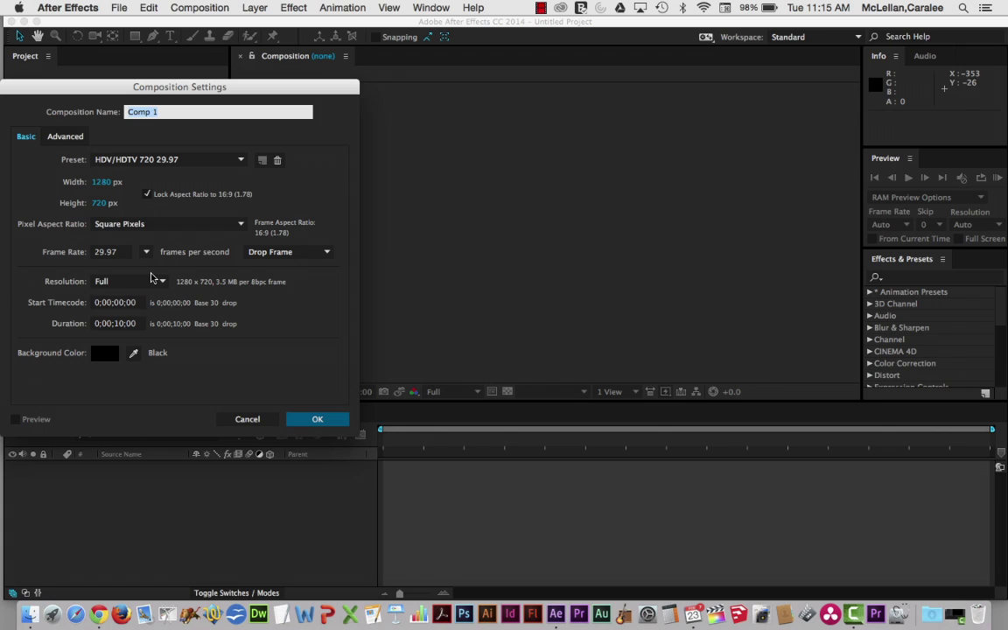
{"action": "type", "text": "Shapes-editingandGradients"}
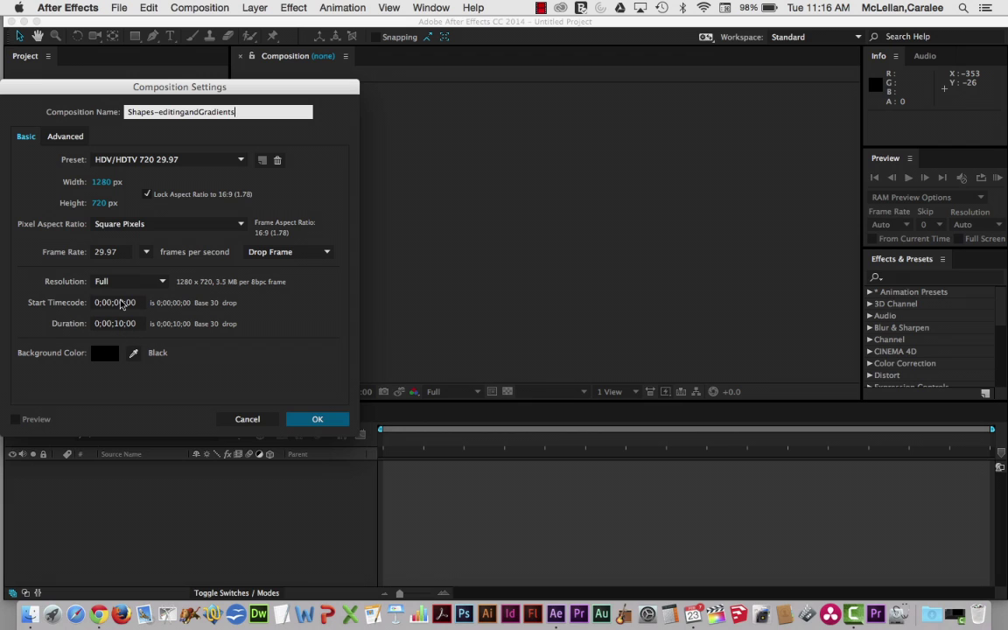
{"action": "left_click", "coordinate": [333, 419]}
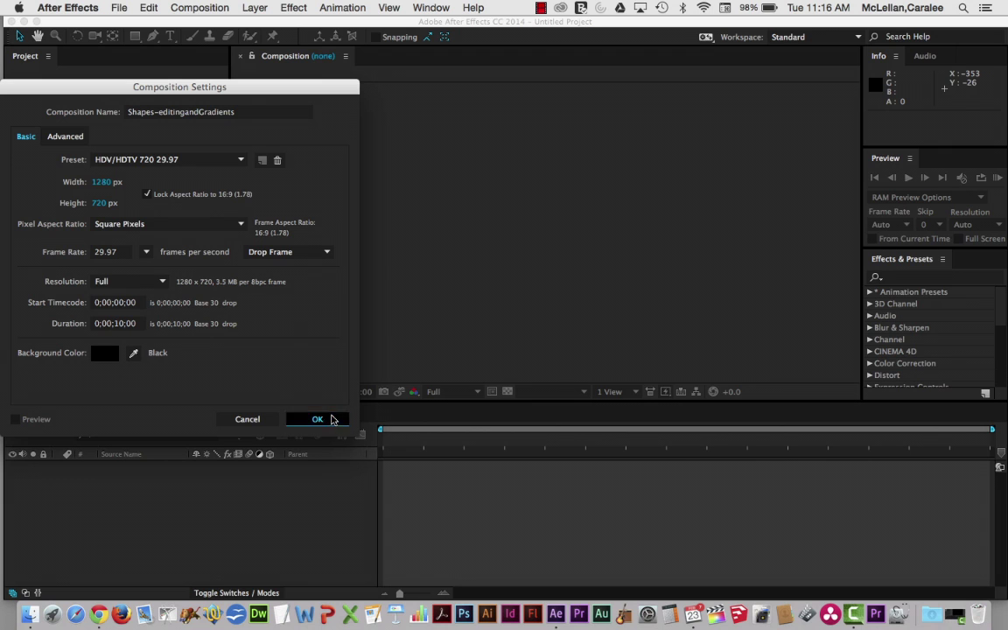
{"action": "left_click", "coordinate": [319, 419]}
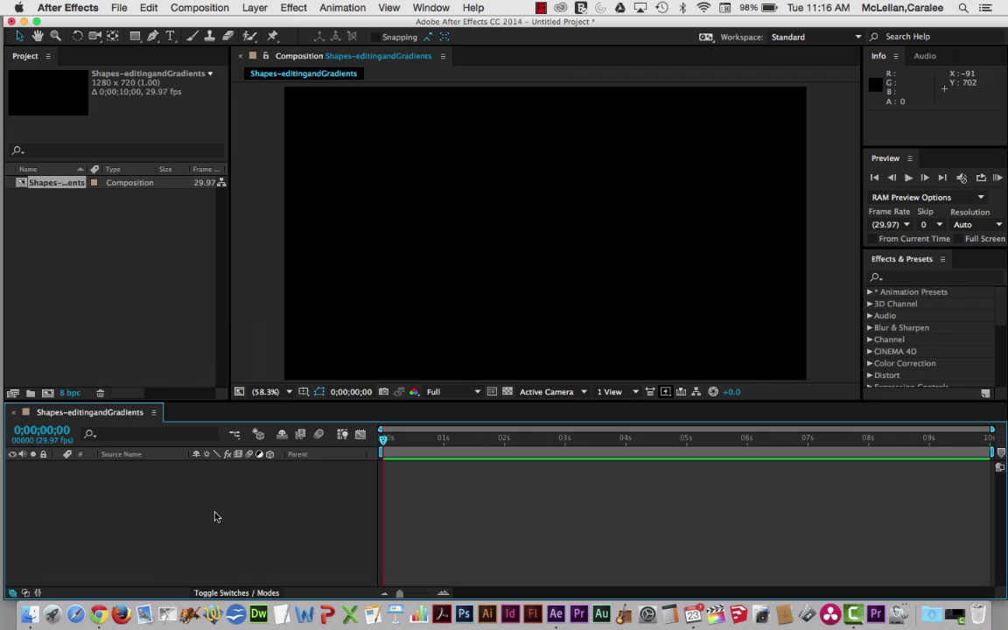
Step: Add a shape layer and draw a perfect circle on it with the Ellipse tool, left of the frame's centre
{"action": "right_click", "coordinate": [250, 490]}
{"action": "mouse_move", "coordinate": [385, 455]}
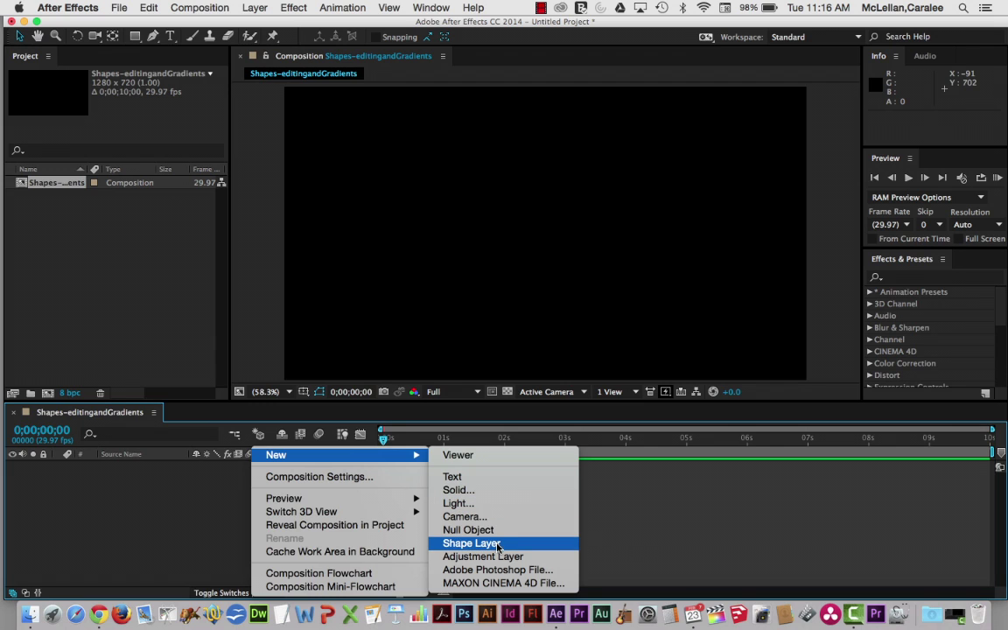
{"action": "left_click", "coordinate": [466, 543]}
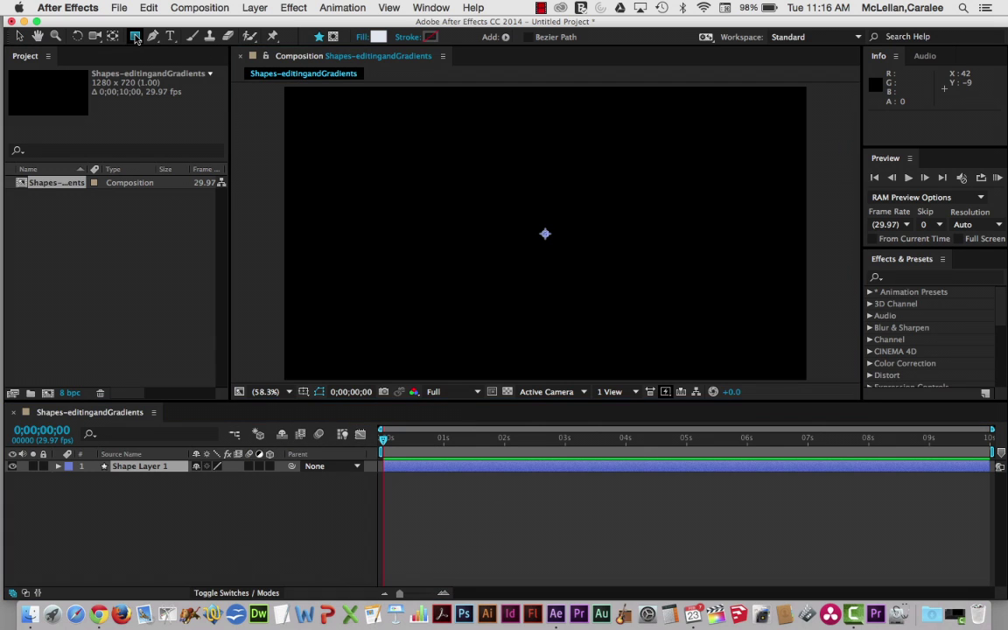
{"action": "left_click_drag", "start_coordinate": [133, 37], "coordinate": [167, 70]}
{"action": "left_click_drag", "start_coordinate": [364, 192], "coordinate": [473, 299]}
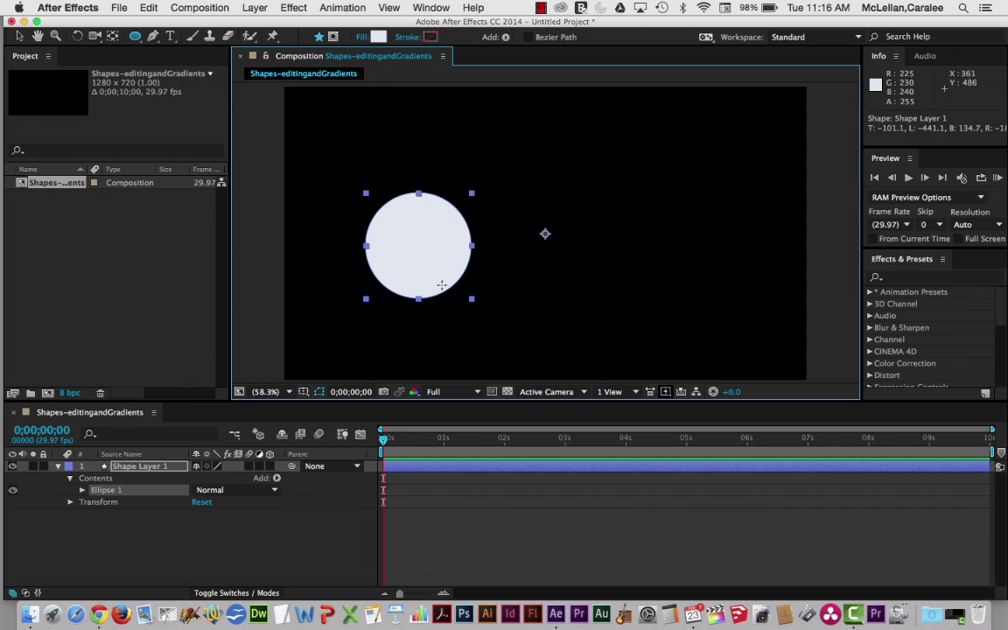
Step: Show the title/action safe guides and rulers, and move the circle into the lower-left corner of the guides
{"action": "left_click", "coordinate": [304, 392]}
{"action": "left_click", "coordinate": [318, 407]}
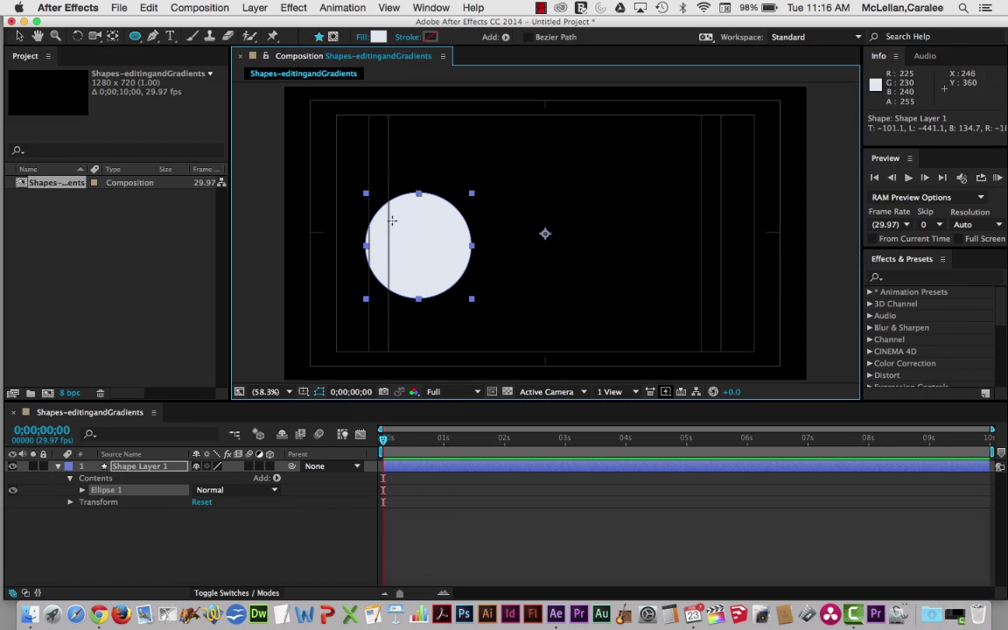
{"action": "left_click", "coordinate": [19, 35]}
{"action": "left_click_drag", "start_coordinate": [399, 271], "coordinate": [420, 322]}
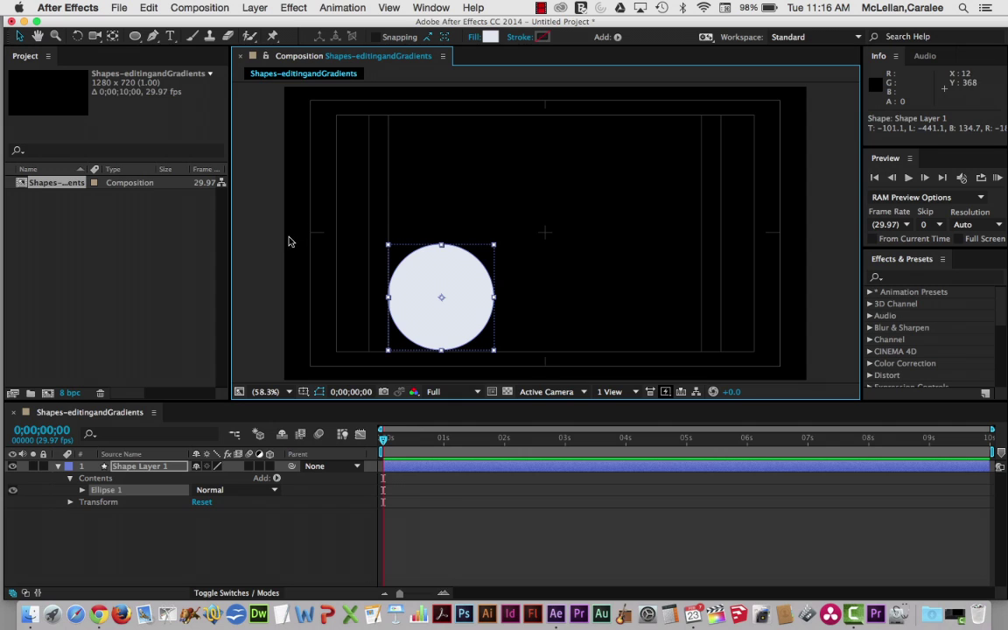
{"action": "key", "text": "super+r"}
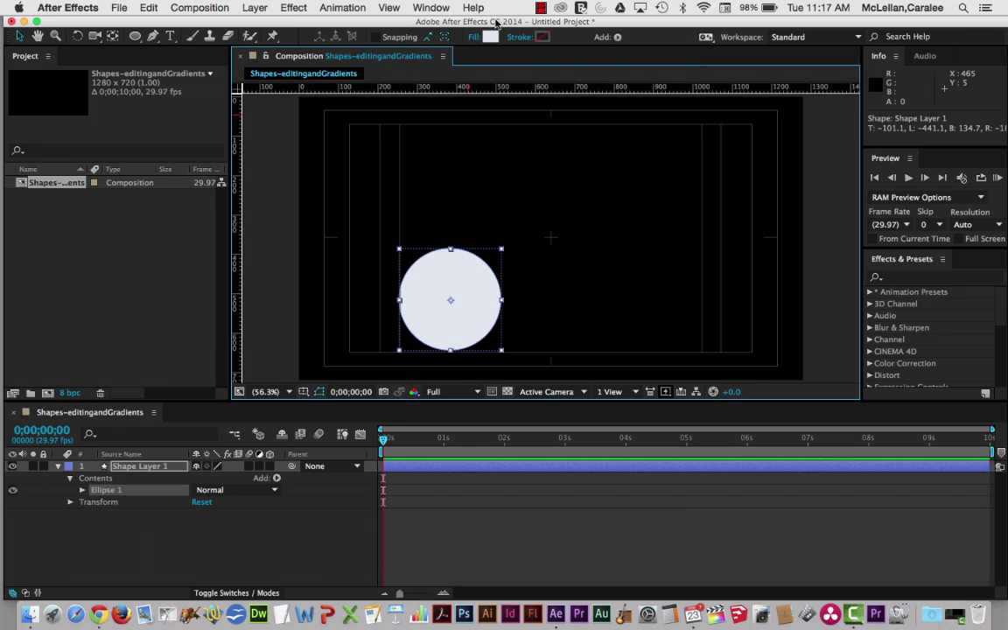
Step: Cycle the circle's fill through linear gradient, radial gradient, none and solid, and leave it on linear gradient
{"action": "left_click", "coordinate": [492, 37], "text": "alt"}
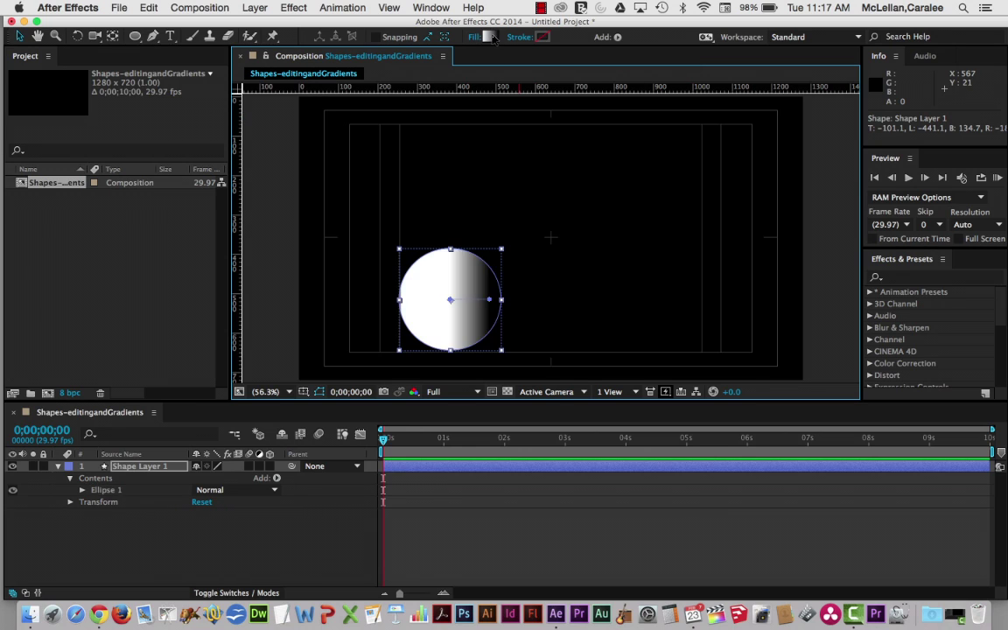
{"action": "left_click", "coordinate": [491, 39], "text": "alt"}
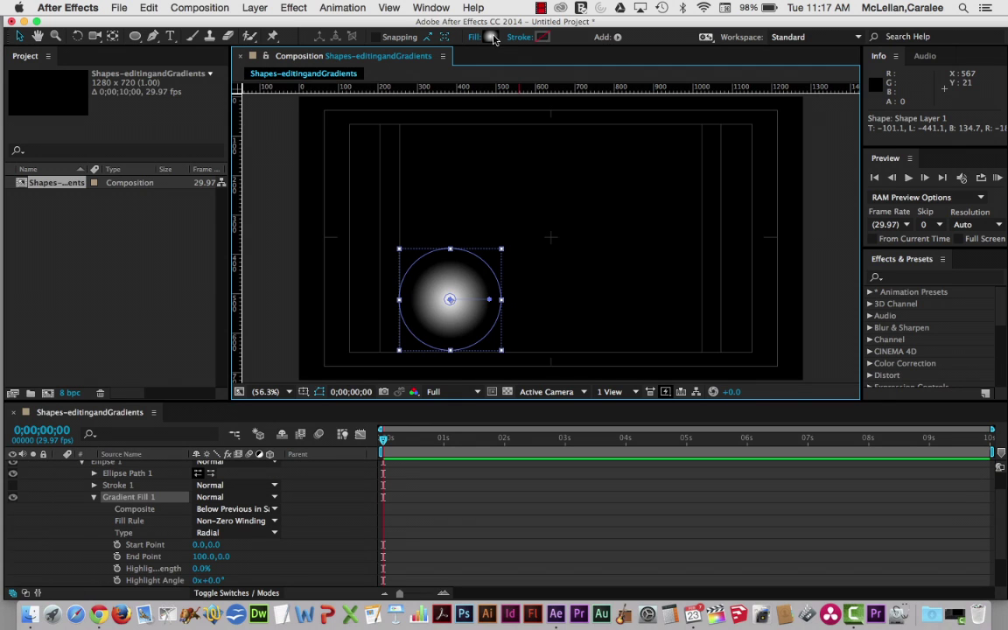
{"action": "left_click", "coordinate": [492, 38], "text": "alt"}
{"action": "left_click", "coordinate": [492, 38], "text": "alt"}
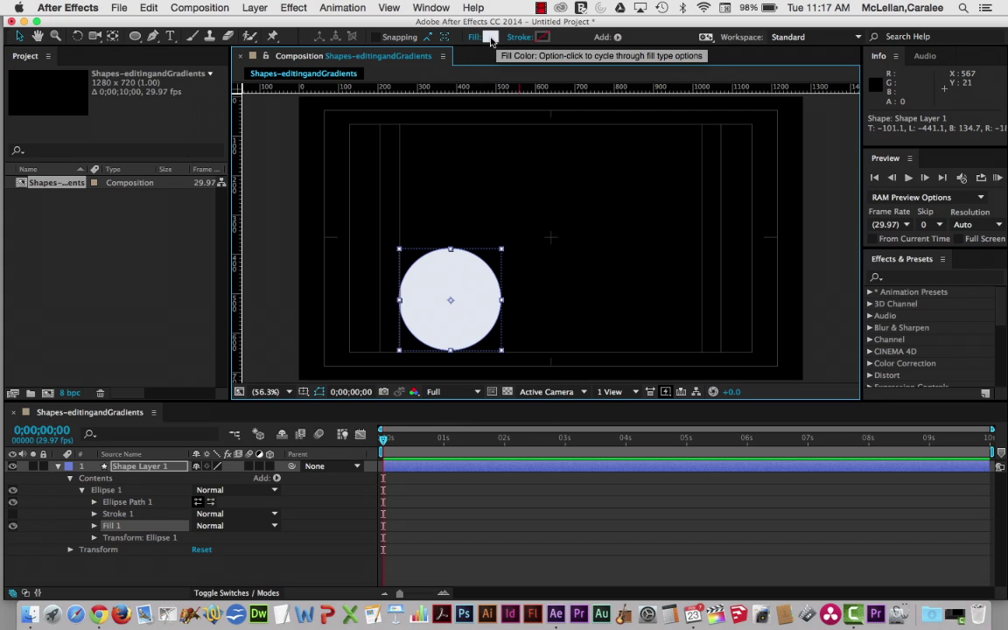
{"action": "left_click", "coordinate": [493, 39], "text": "alt"}
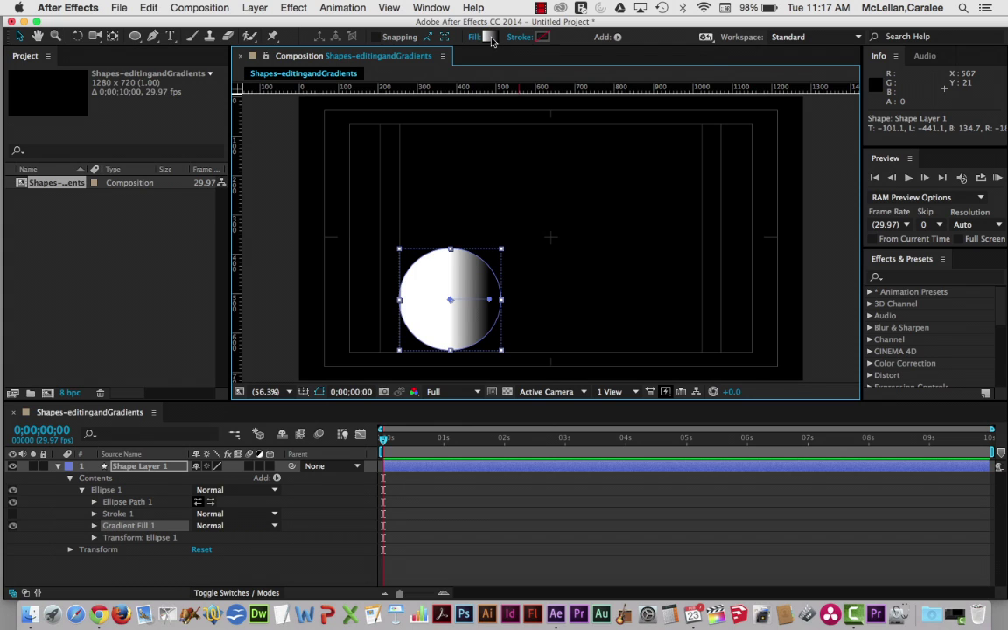
{"action": "left_click", "coordinate": [491, 39], "text": "alt"}
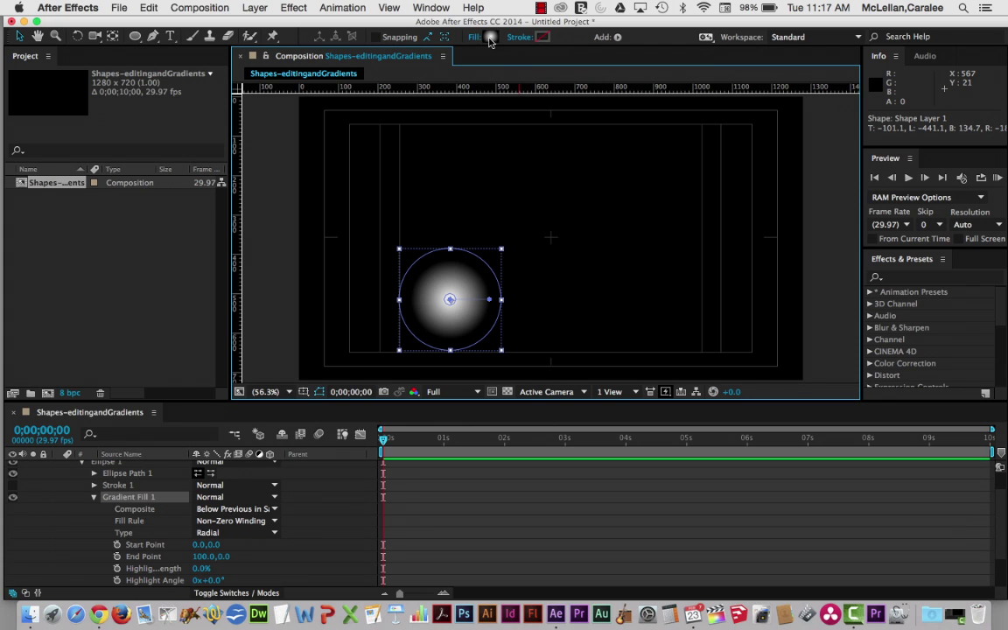
{"action": "left_click", "coordinate": [490, 39], "text": "alt"}
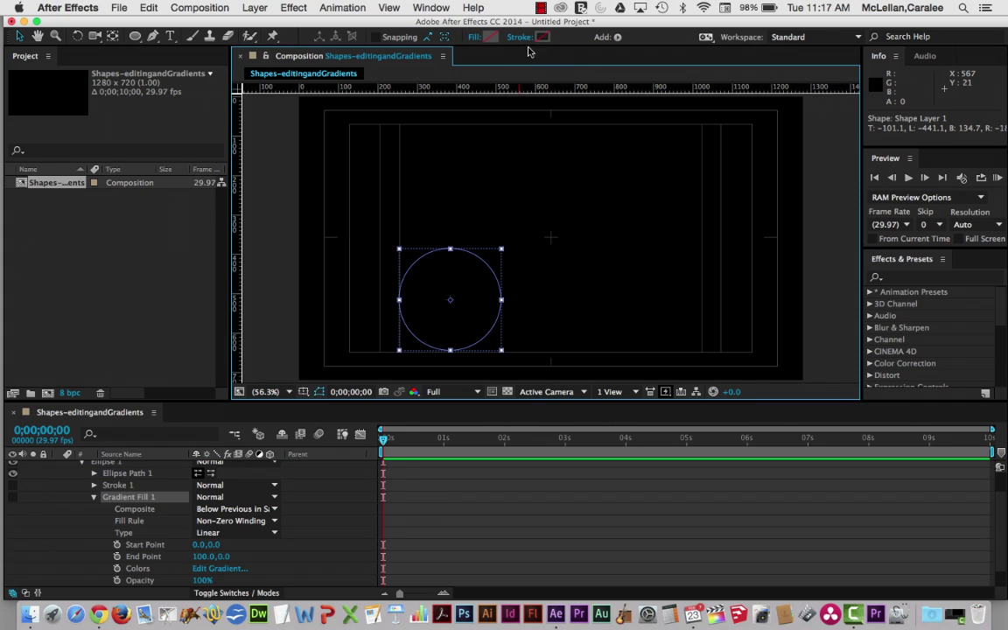
{"action": "left_click", "coordinate": [486, 40], "text": "alt"}
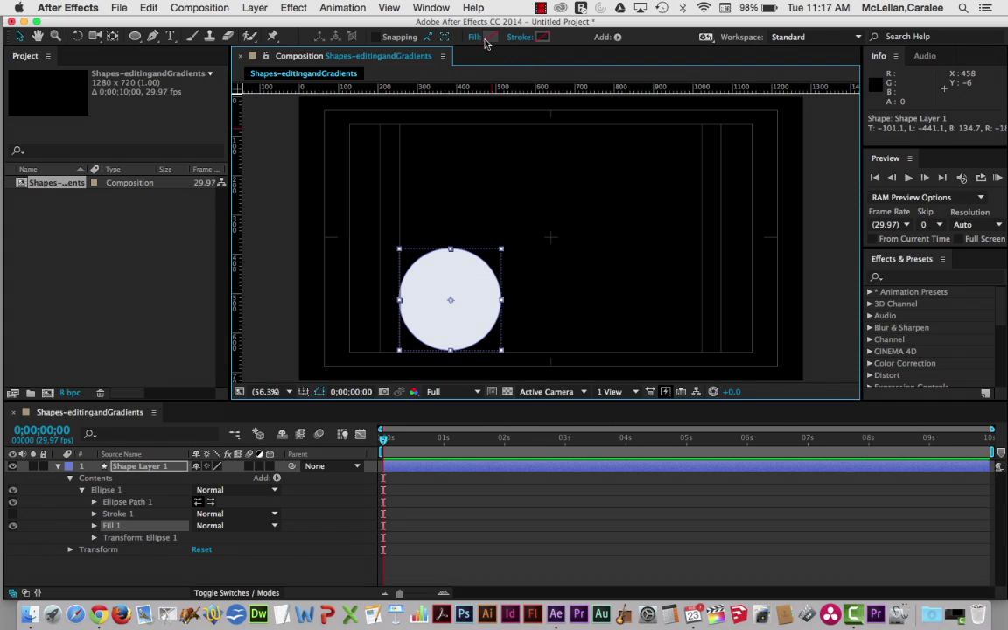
{"action": "left_click", "coordinate": [491, 39], "text": "alt"}
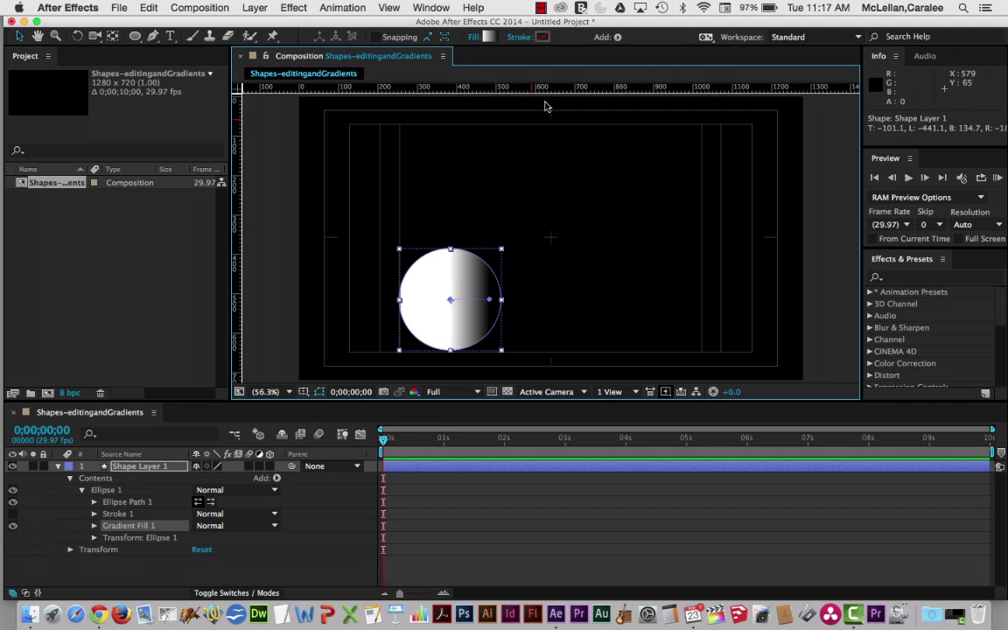
Step: Give the circle a solid stroke 10 px wide in bright blue 16B5ED
{"action": "left_click", "coordinate": [543, 41], "text": "alt"}
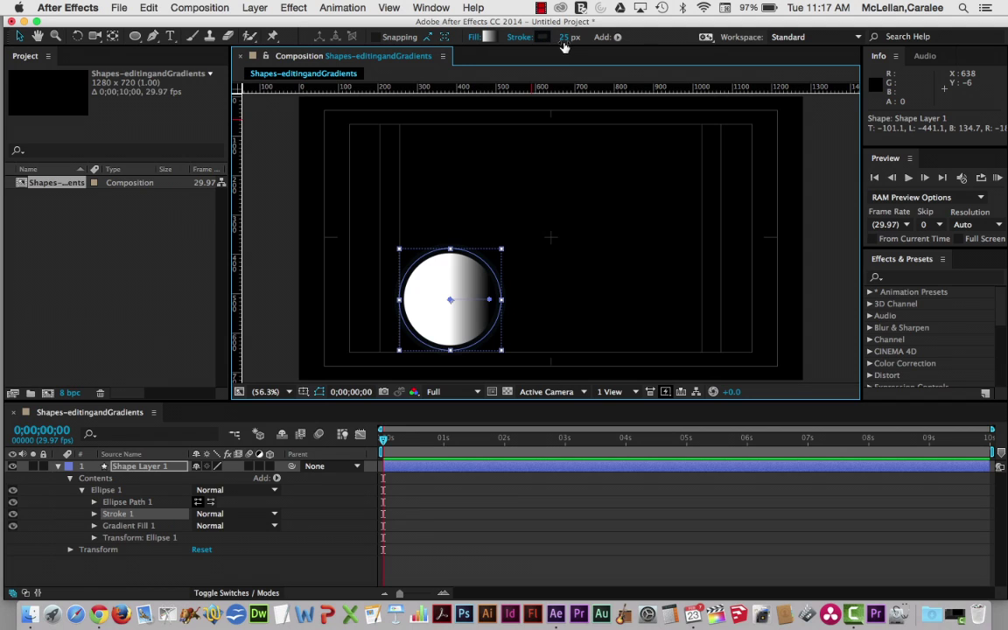
{"action": "left_click", "coordinate": [564, 38]}
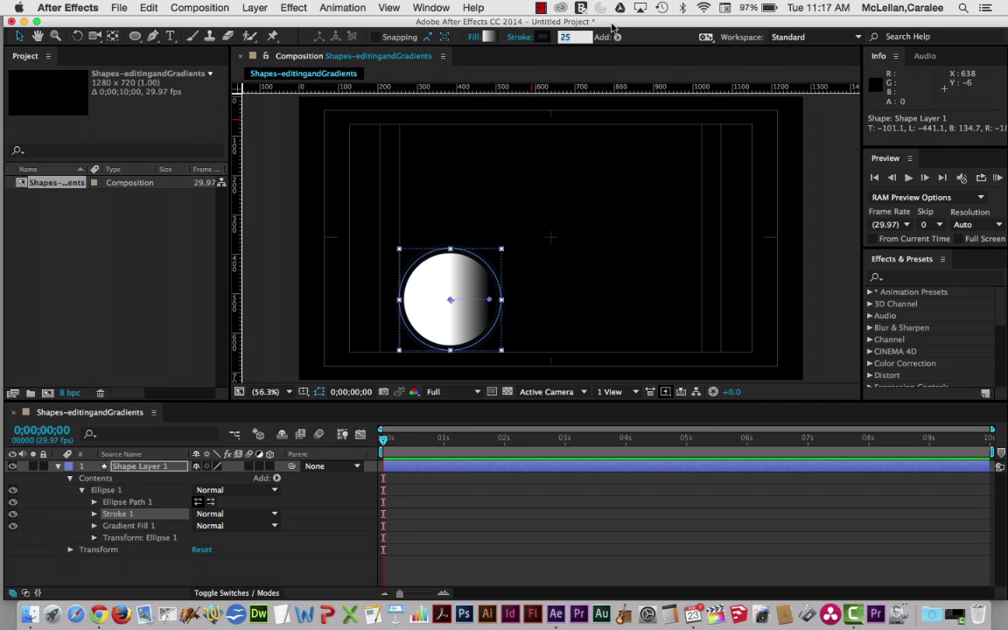
{"action": "type", "text": "10"}
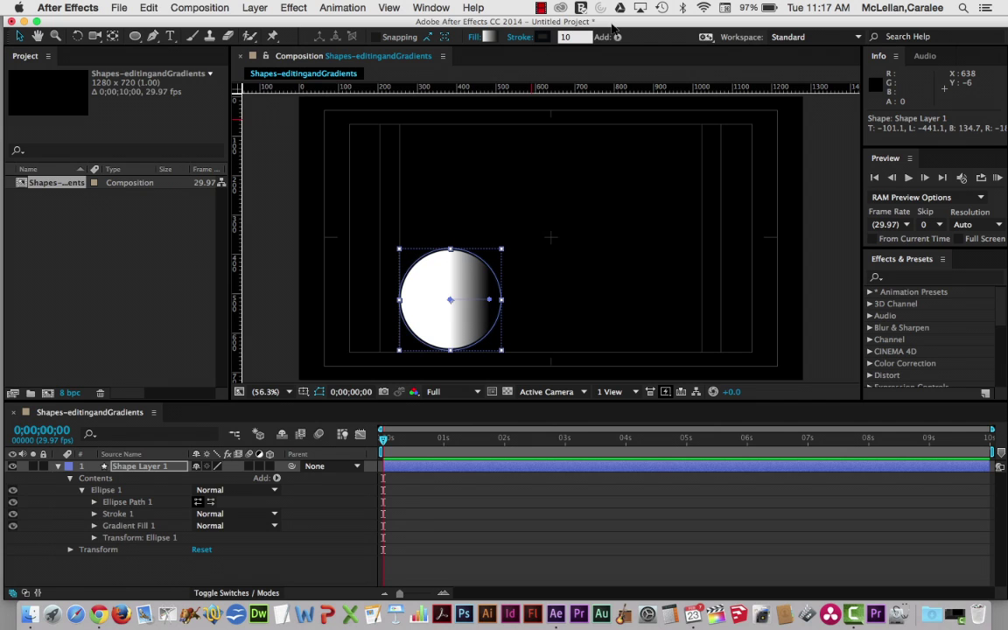
{"action": "key", "text": "Tab"}
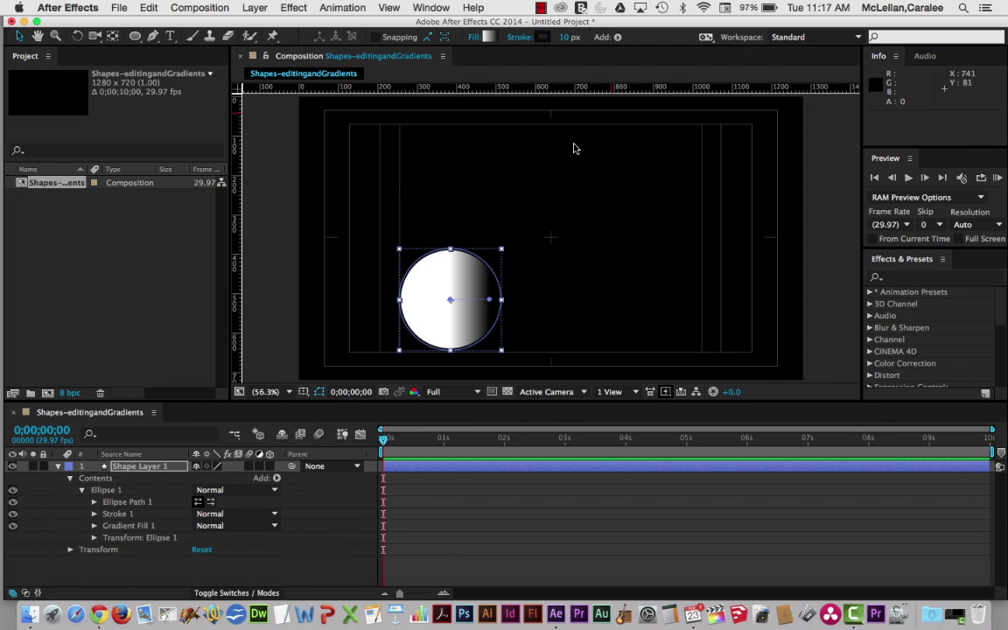
{"action": "left_click", "coordinate": [543, 38]}
{"action": "left_click", "coordinate": [177, 115]}
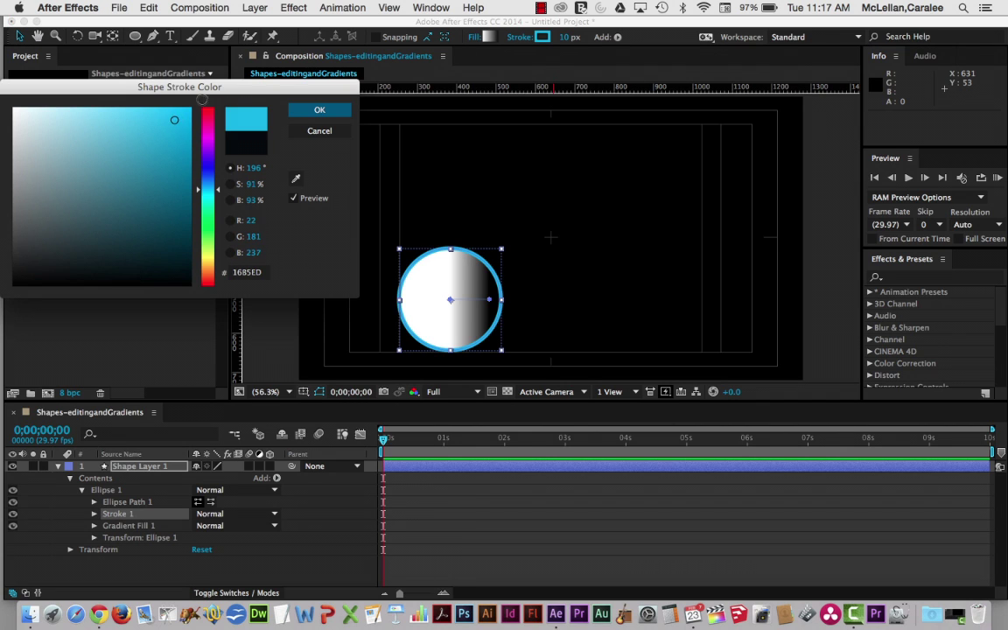
{"action": "left_click", "coordinate": [318, 110]}
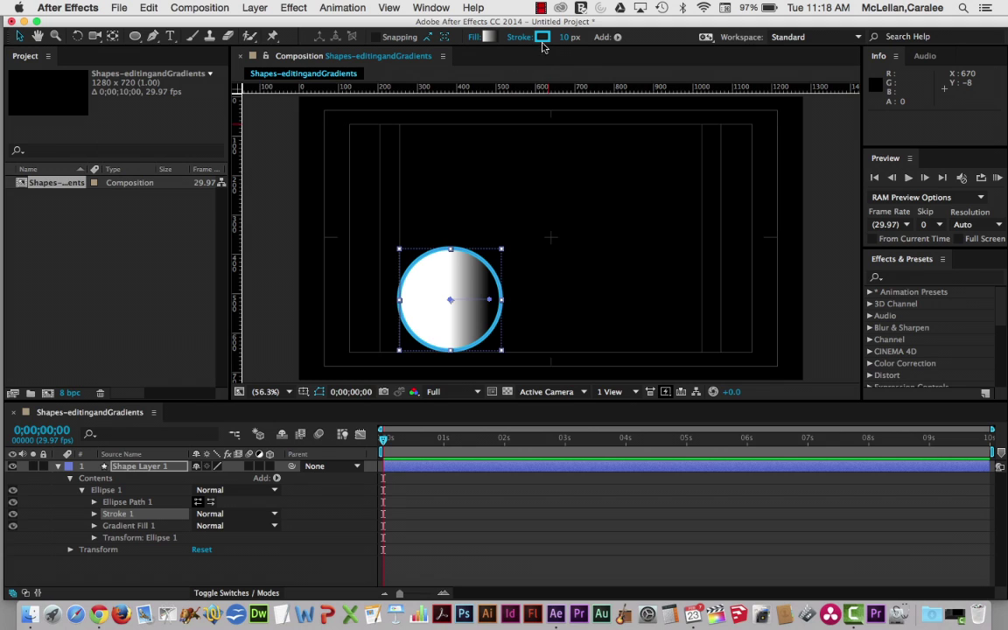
Step: Cycle the circle's stroke through the gradient and none types back to the solid blue stroke
{"action": "left_click", "coordinate": [542, 41], "text": "alt"}
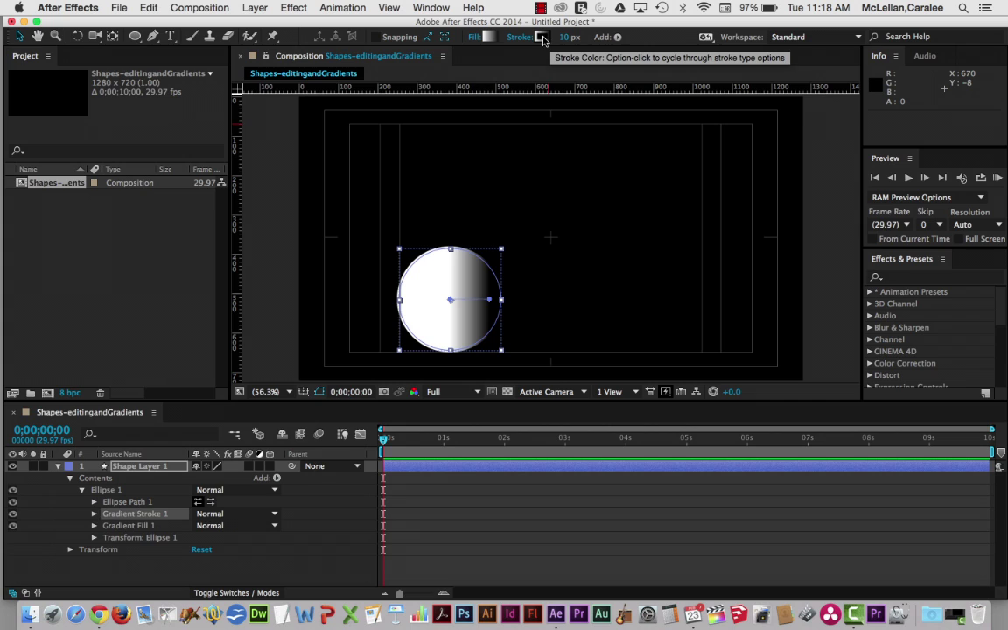
{"action": "left_click", "coordinate": [542, 40], "text": "alt"}
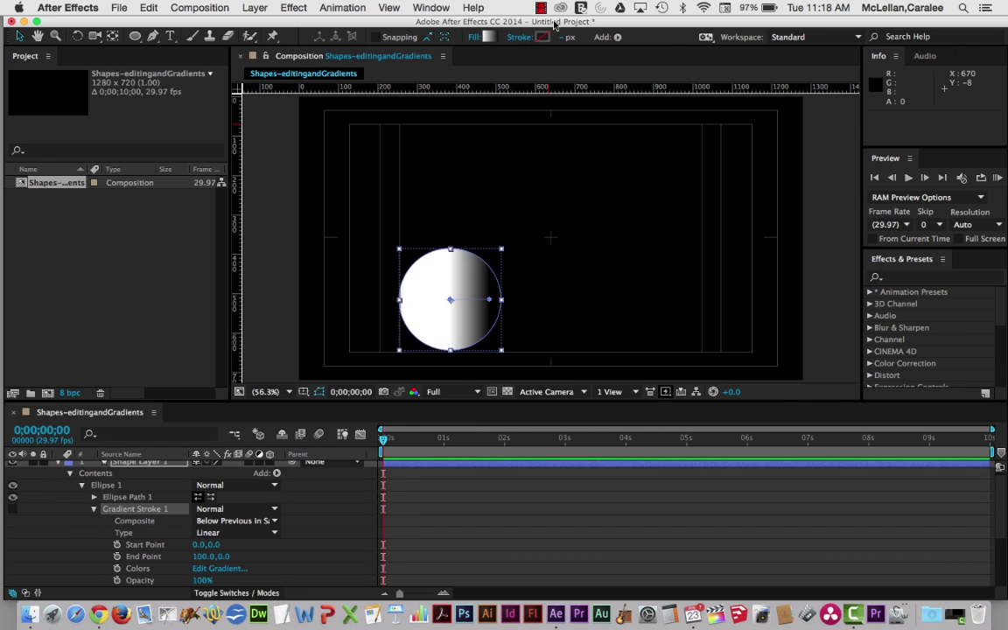
{"action": "left_click", "coordinate": [543, 39], "text": "alt"}
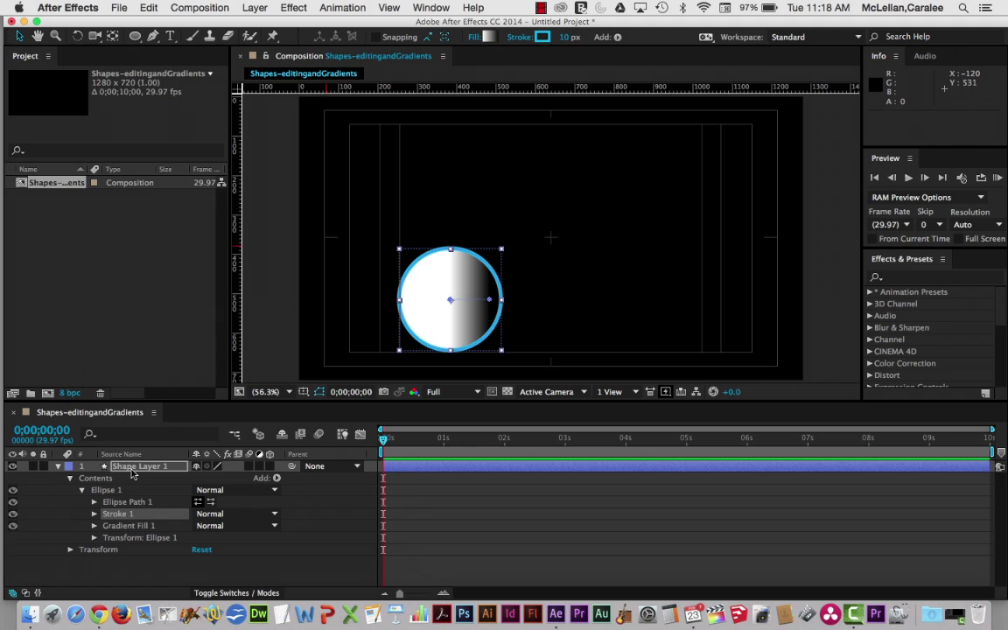
Step: Rename the shape layer as Circle
{"action": "left_click", "coordinate": [143, 467]}
{"action": "double_click", "coordinate": [147, 469]}
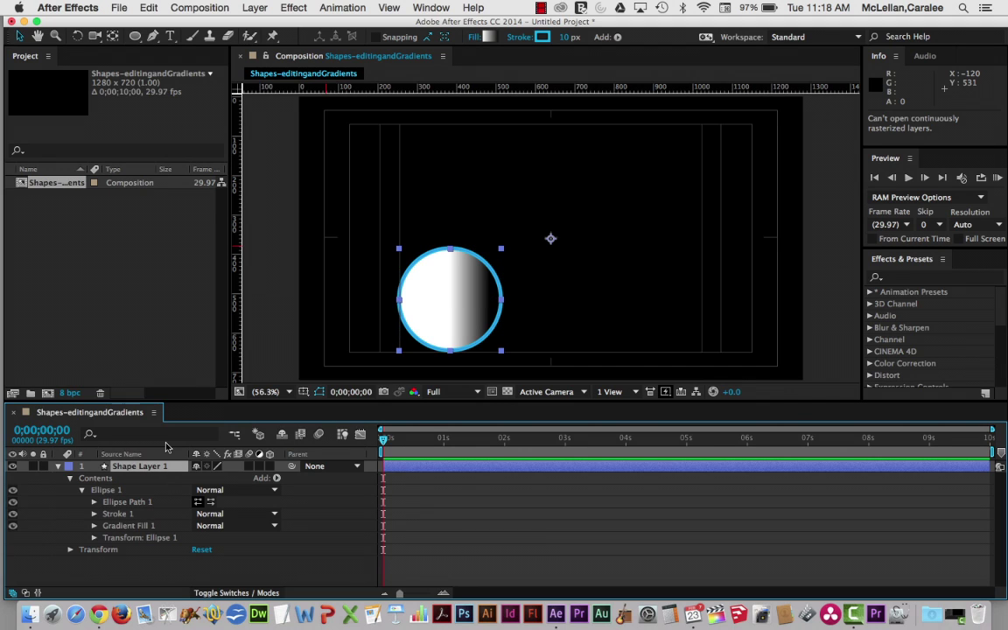
{"action": "key", "text": "Return"}
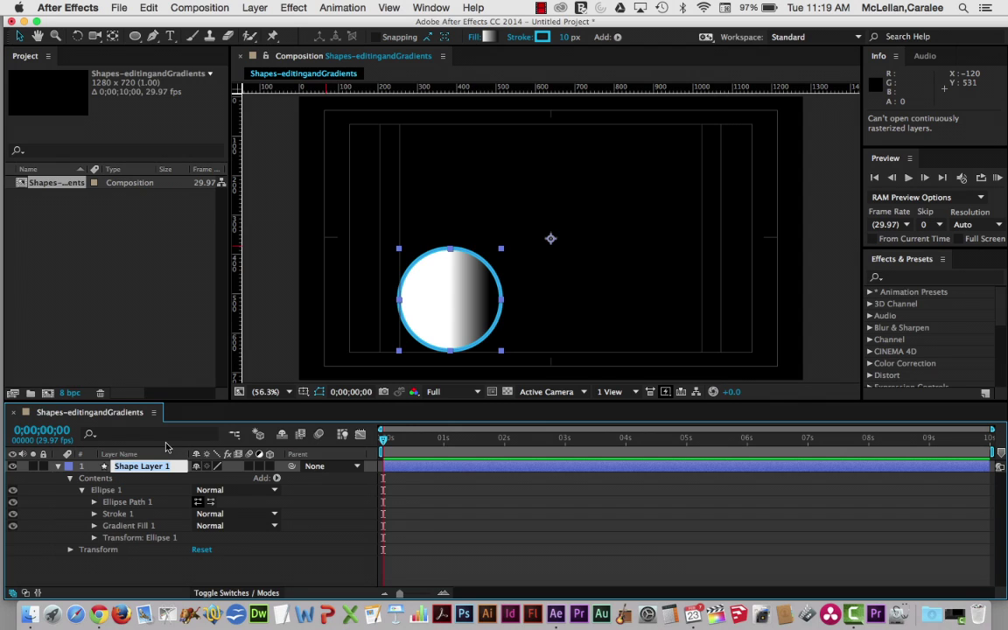
{"action": "type", "text": "Circle"}
Step: Rename the ellipse group inside the Circle layer as Gradient-circle
{"action": "left_click", "coordinate": [106, 490]}
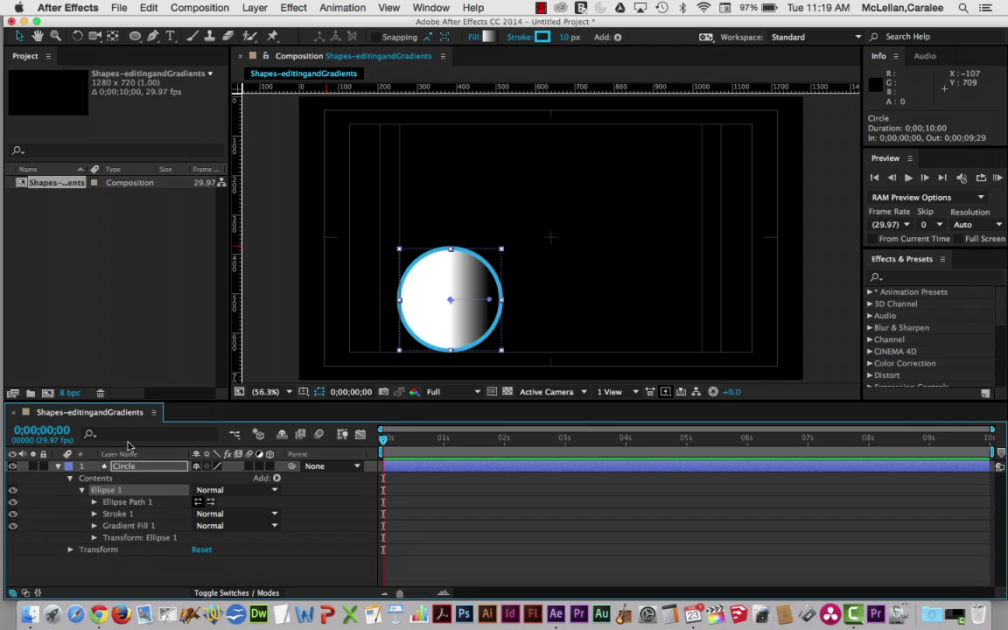
{"action": "key", "text": "Return"}
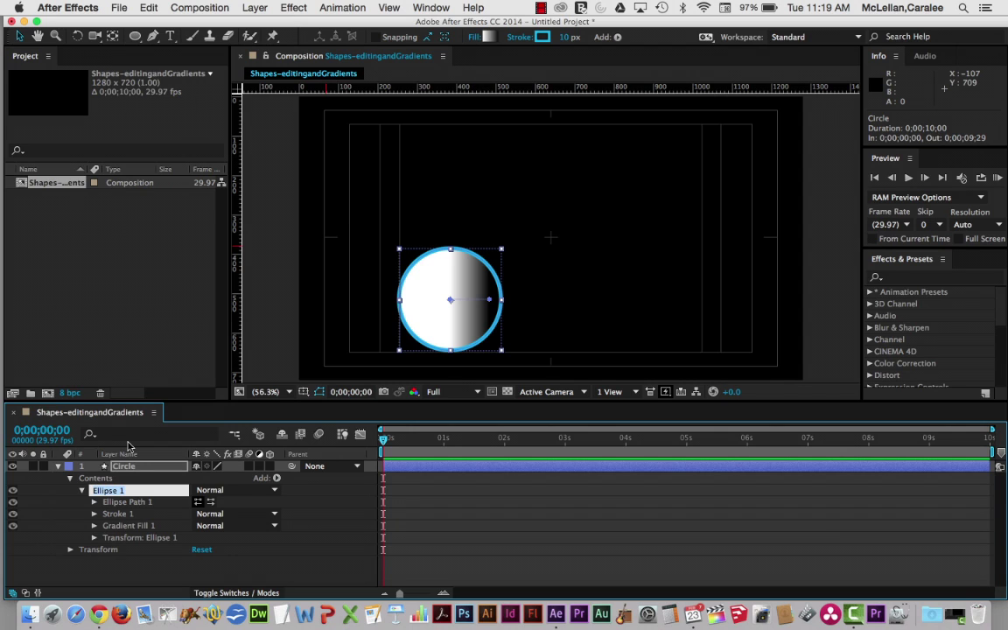
{"action": "type", "text": "C"}
{"action": "key", "text": "Return"}
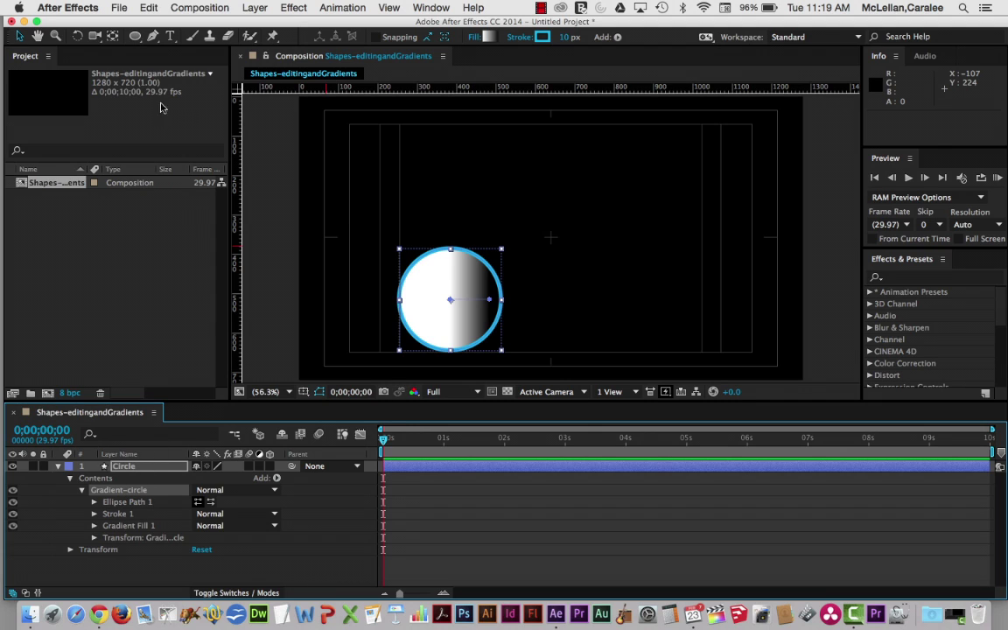
Step: Draw a pentagon with the Polygon tool on the Circle layer, in the composition's upper-right area above and beside the circle
{"action": "left_click", "coordinate": [136, 37]}
{"action": "left_click", "coordinate": [137, 39]}
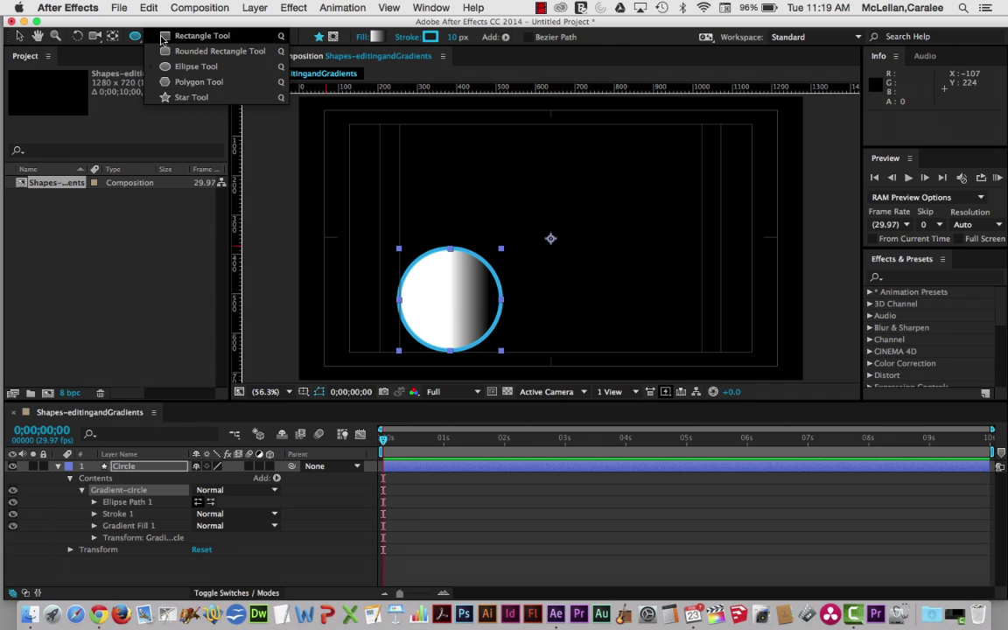
{"action": "left_click", "coordinate": [193, 82]}
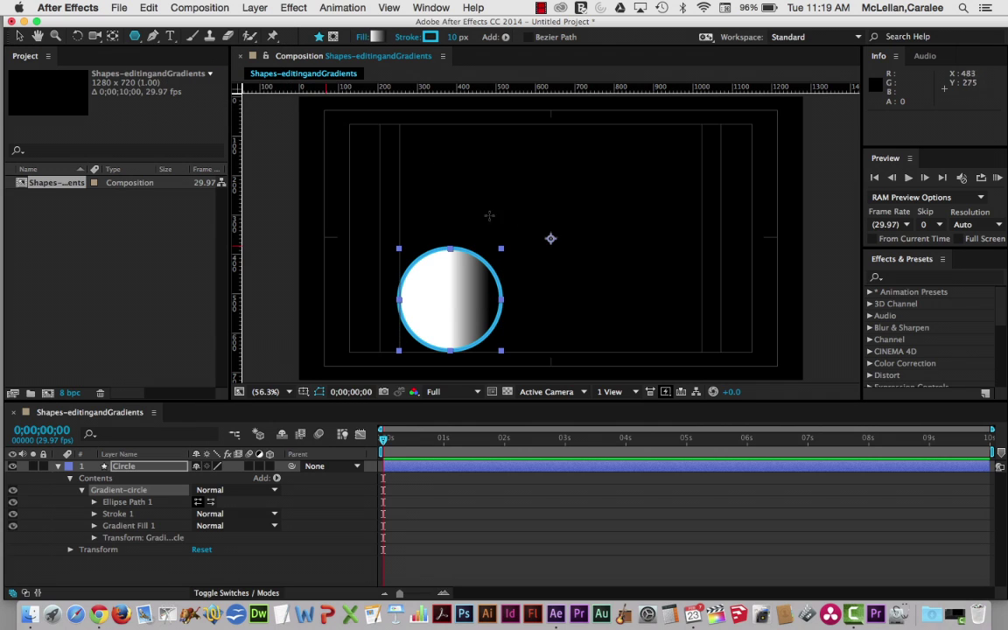
{"action": "left_click_drag", "start_coordinate": [622, 168], "coordinate": [670, 168]}
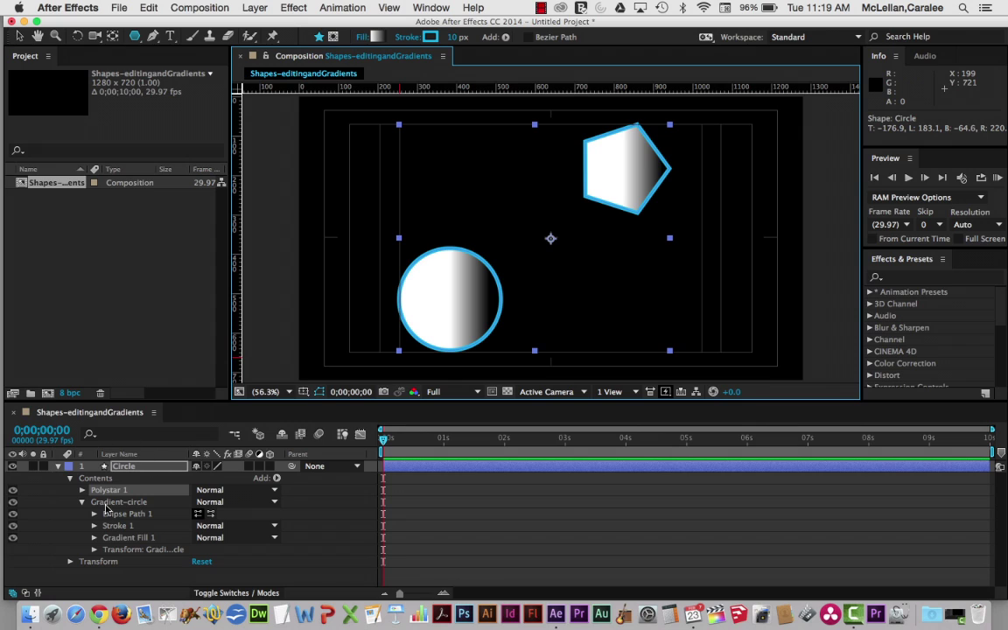
Step: Rename the Circle layer as Circle&Star
{"action": "double_click", "coordinate": [146, 471]}
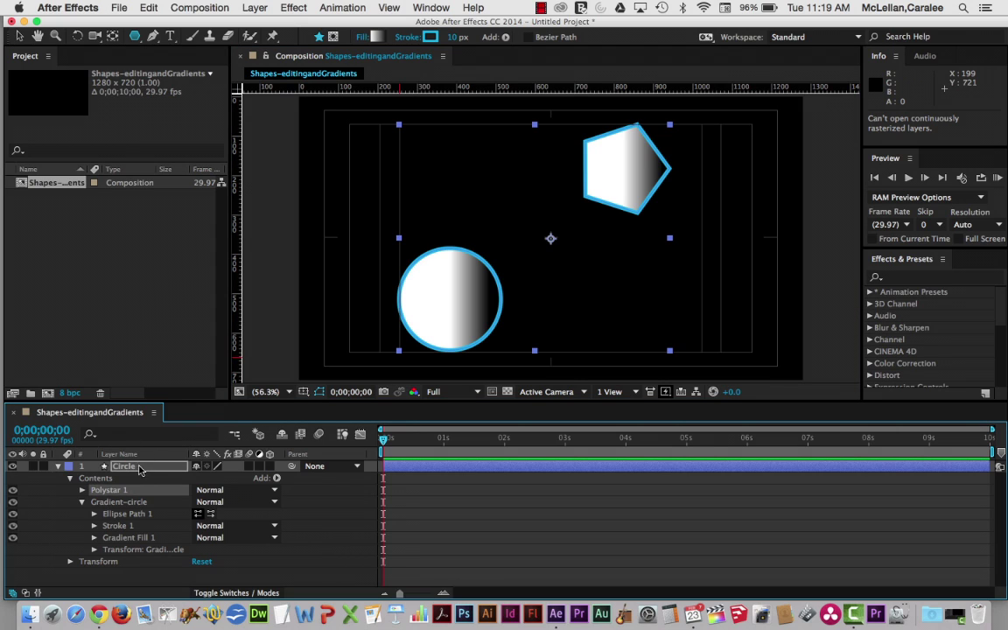
{"action": "left_click", "coordinate": [145, 472]}
{"action": "key", "text": "Return"}
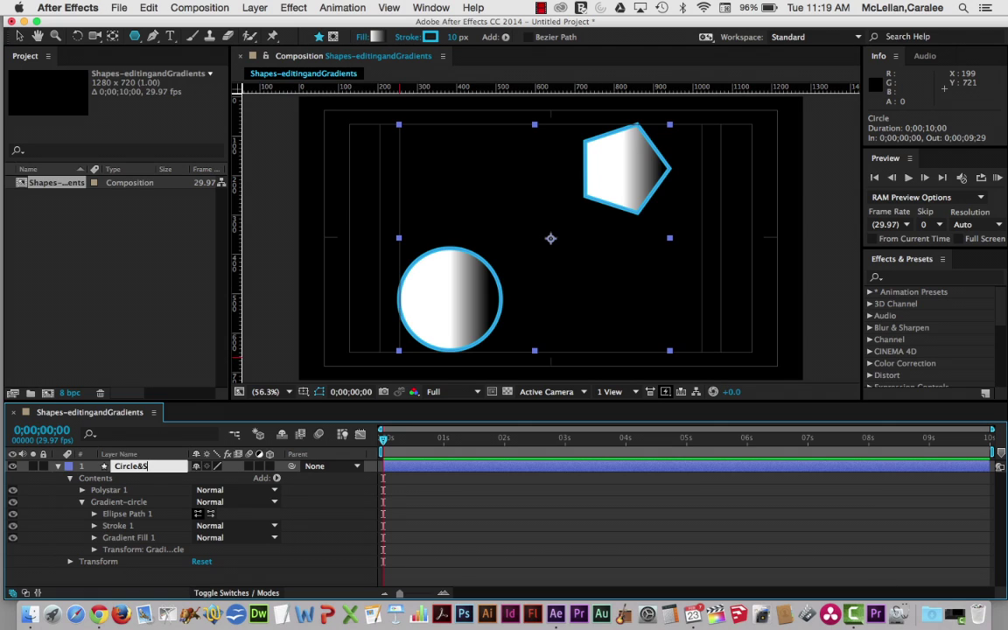
{"action": "type", "text": "&Star"}
{"action": "key", "text": "Return"}
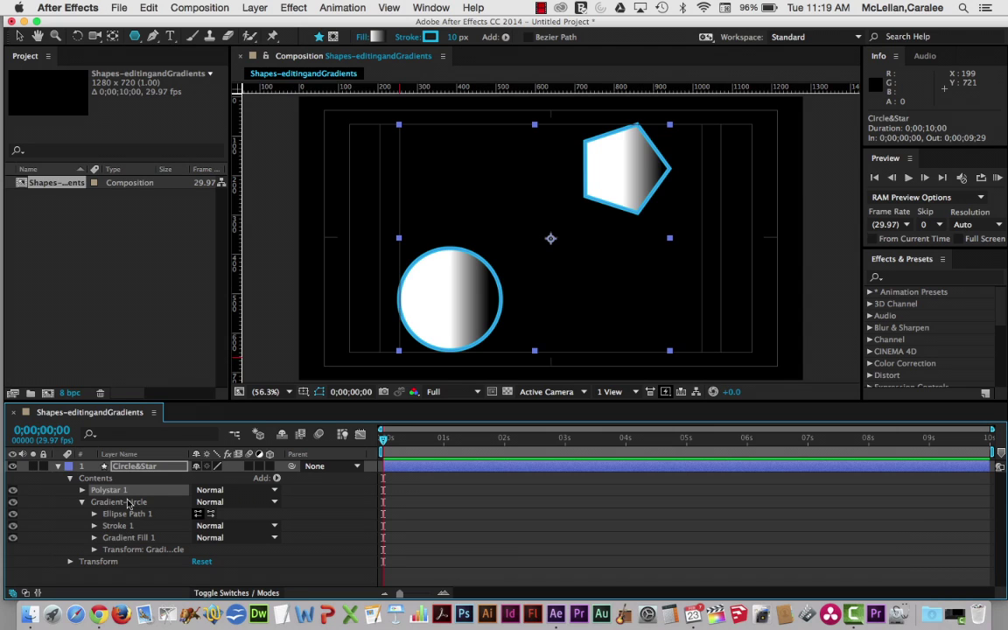
Step: Rename the shape layer as Circle&Polygon
{"action": "left_click", "coordinate": [161, 467]}
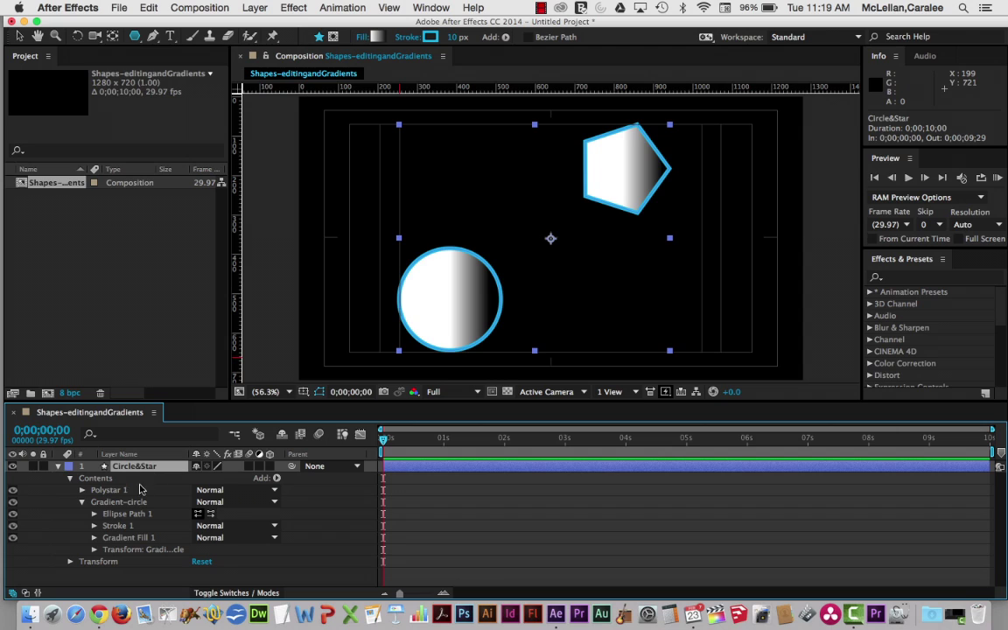
{"action": "double_click", "coordinate": [160, 470]}
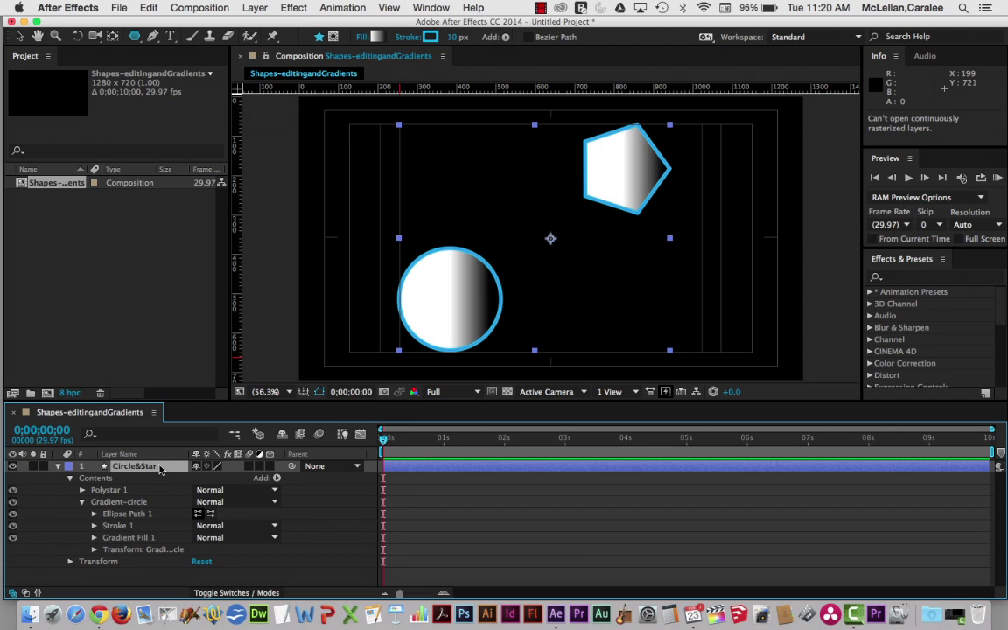
{"action": "double_click", "coordinate": [158, 473]}
{"action": "key", "text": "Return"}
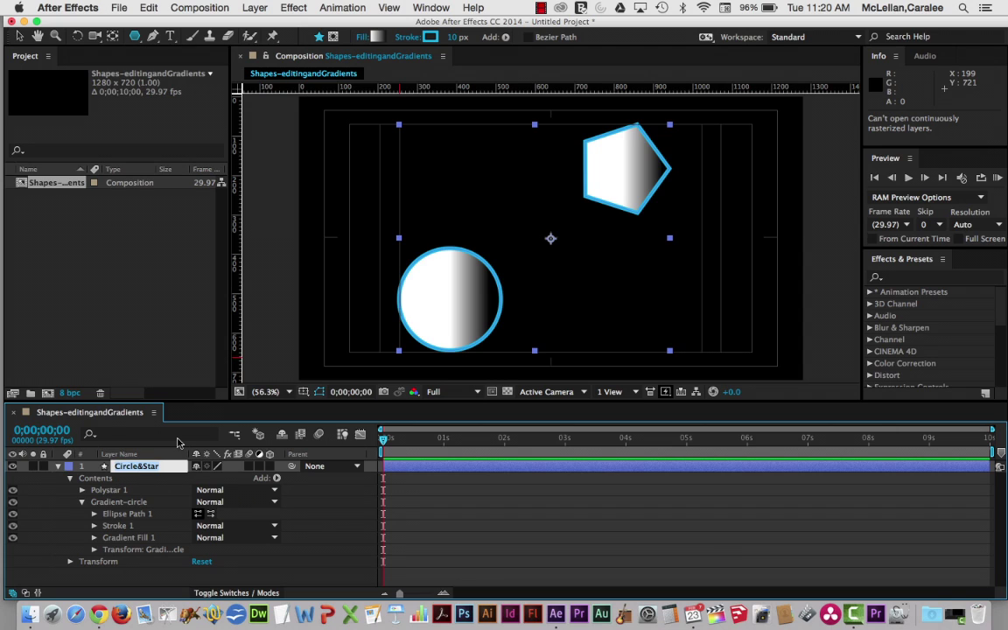
{"action": "key", "text": "Right"}
{"action": "key", "text": "Return"}
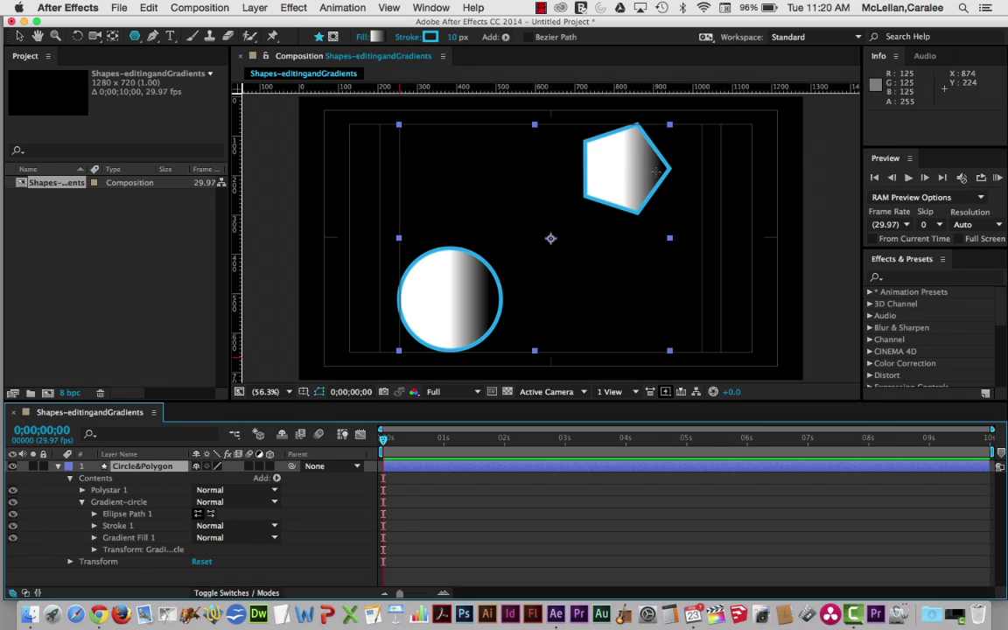
Step: Recolour the pentagon's Stroke 1 to magenta E119ED and set its stroke width to 27
{"action": "left_click", "coordinate": [105, 501]}
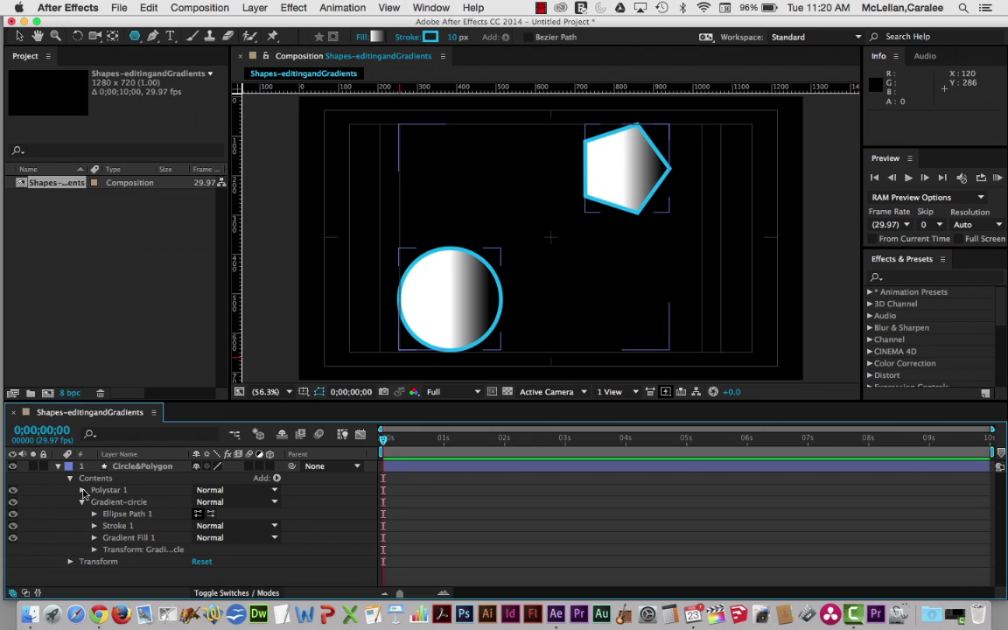
{"action": "left_click", "coordinate": [80, 496]}
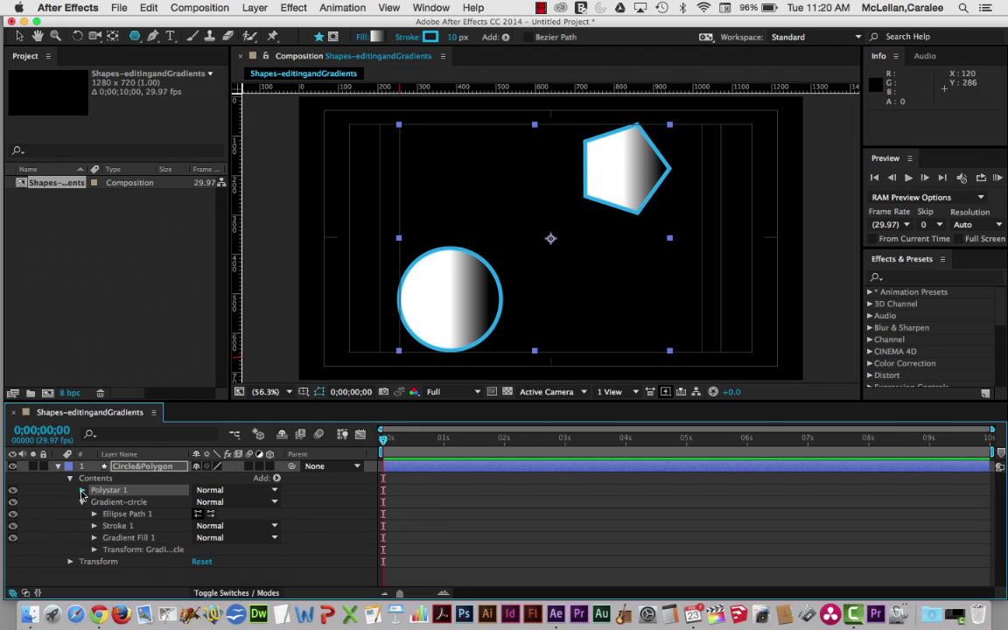
{"action": "left_click", "coordinate": [82, 492]}
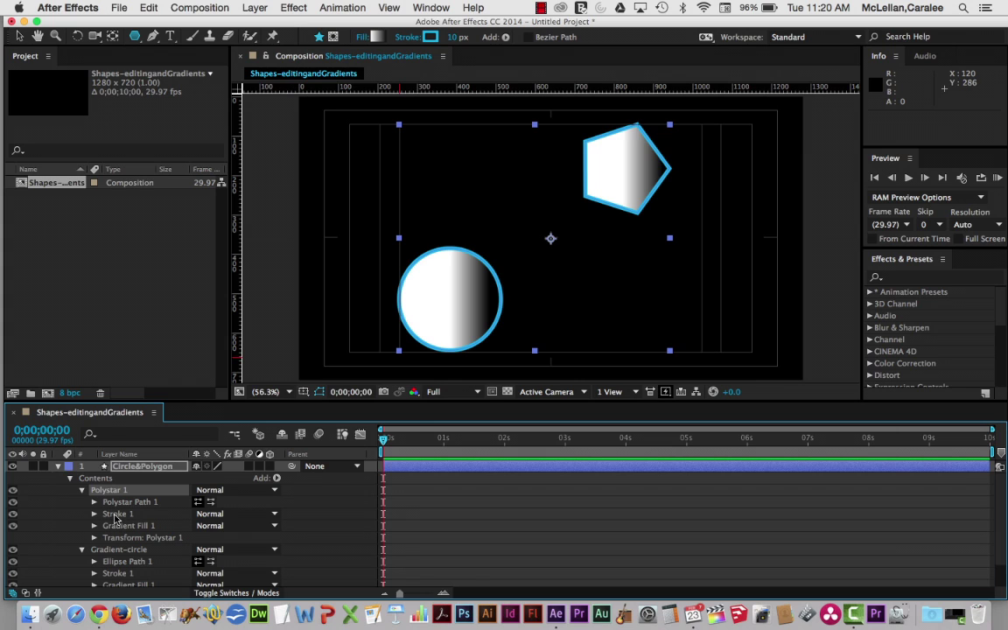
{"action": "left_click", "coordinate": [112, 515]}
{"action": "left_click", "coordinate": [93, 515]}
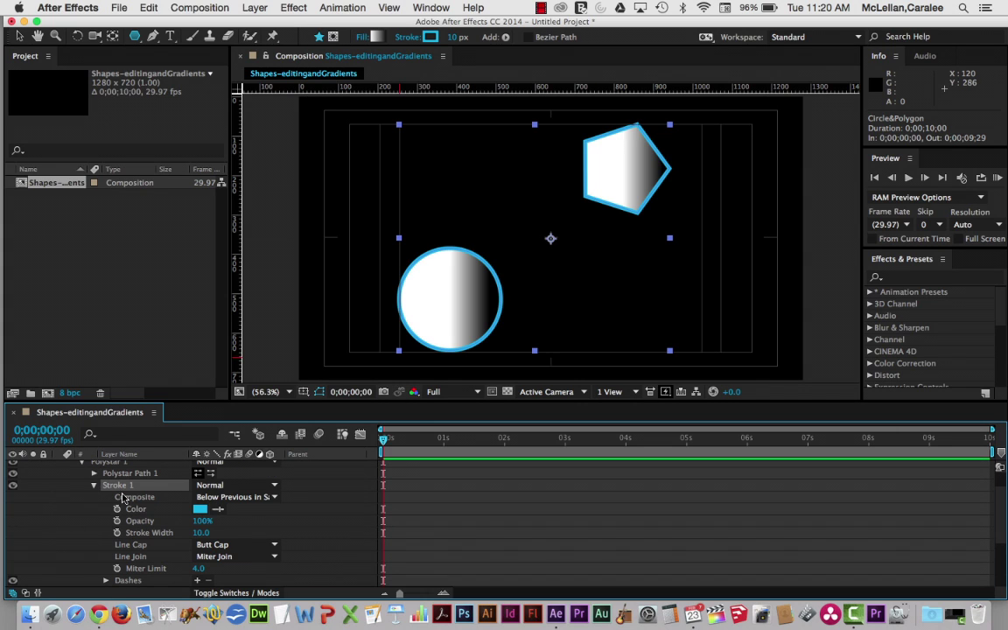
{"action": "left_click", "coordinate": [200, 509]}
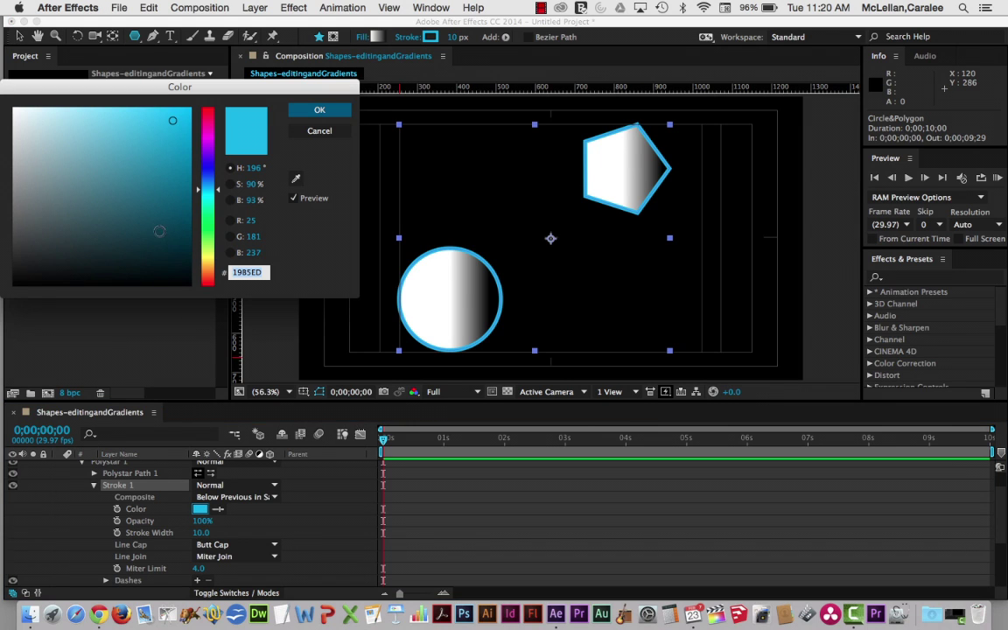
{"action": "left_click", "coordinate": [197, 143]}
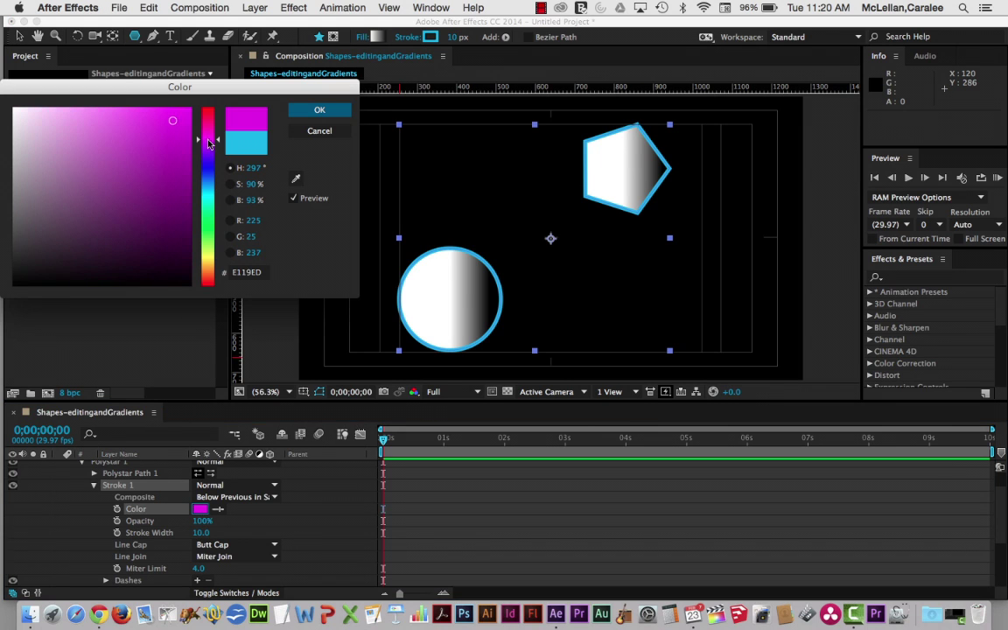
{"action": "left_click", "coordinate": [317, 109]}
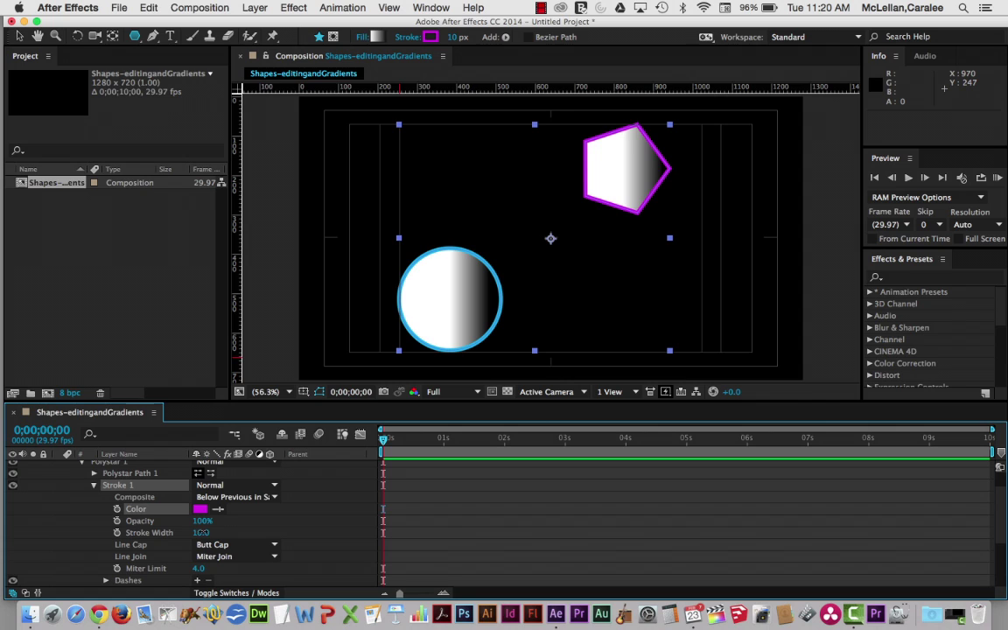
{"action": "left_click_drag", "start_coordinate": [201, 532], "coordinate": [215, 533]}
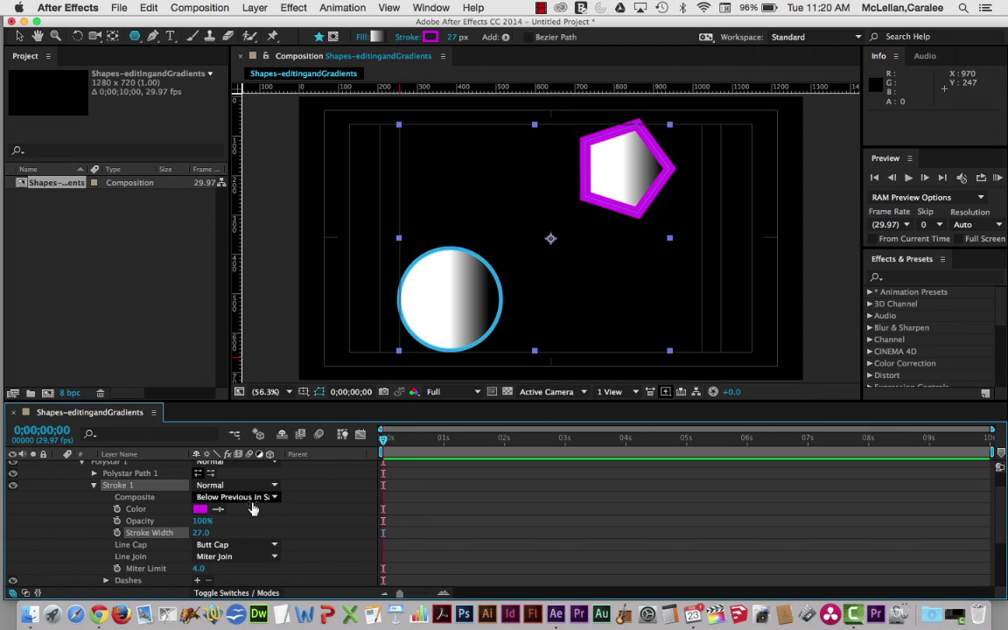
Step: Add dashes to the pentagon's stroke and set the dash offset to -24
{"action": "scroll", "coordinate": [271, 511], "scroll_direction": "down", "scroll_amount": 5}
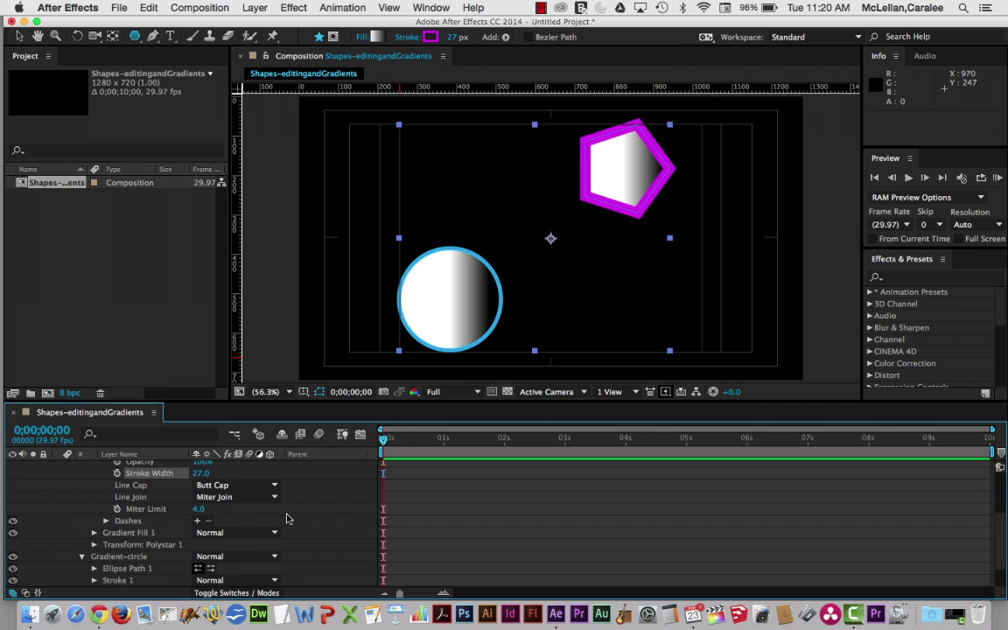
{"action": "left_click", "coordinate": [116, 523]}
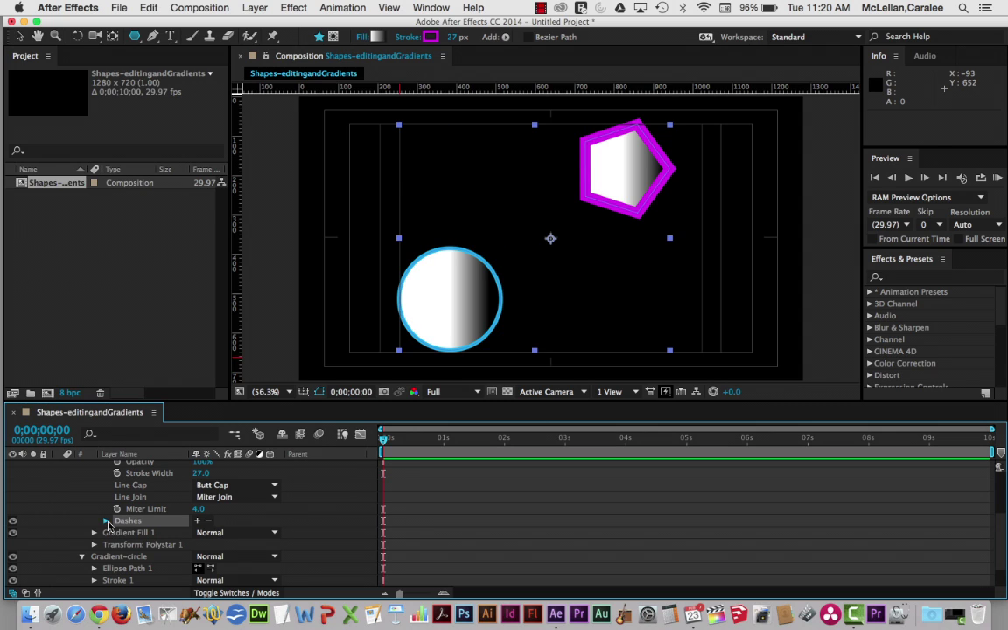
{"action": "left_click", "coordinate": [196, 522]}
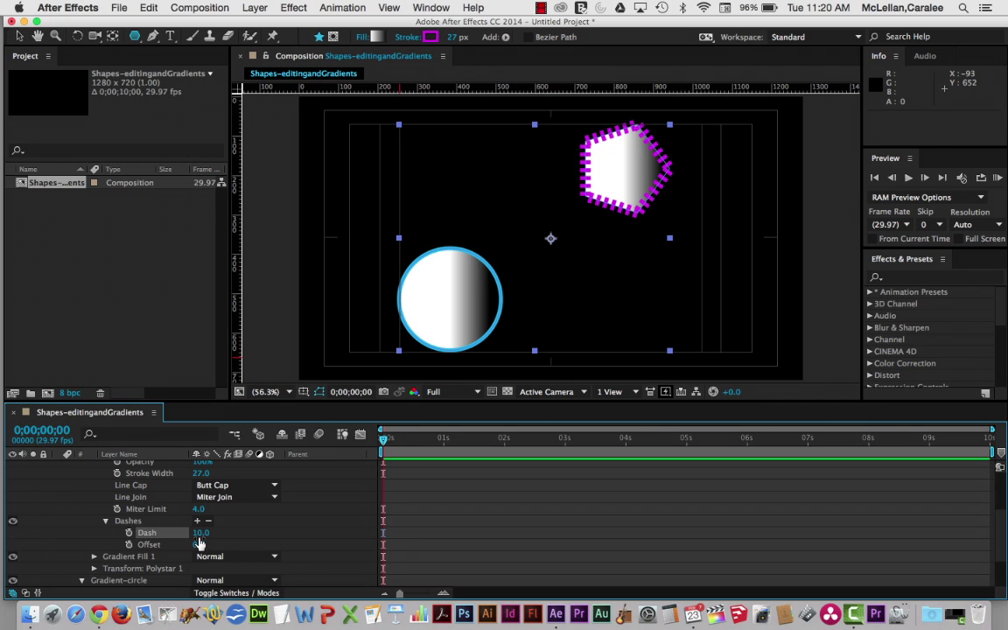
{"action": "left_click_drag", "start_coordinate": [198, 544], "coordinate": [193, 544]}
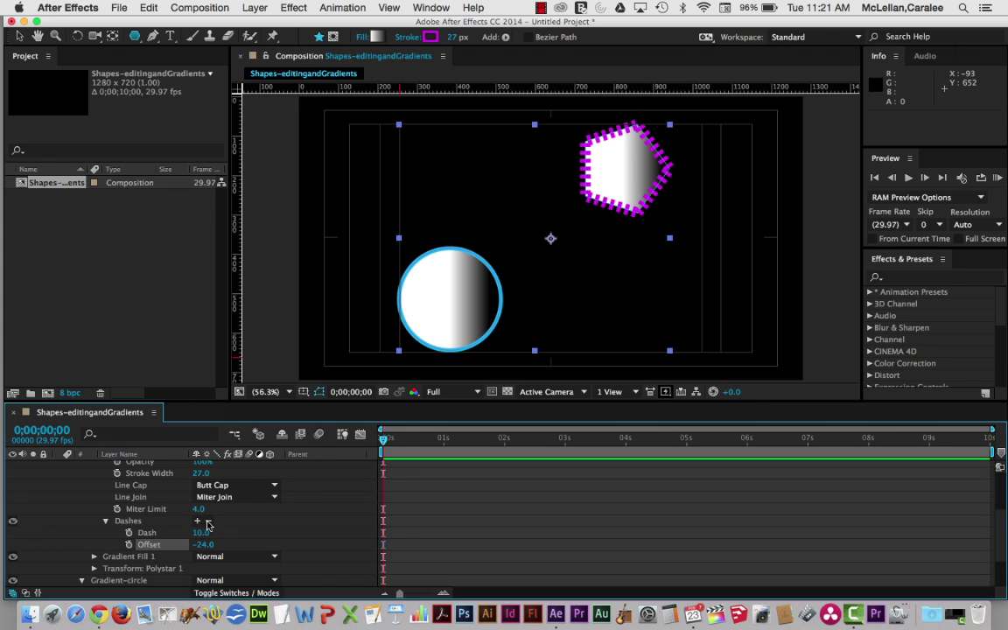
Step: Keyframe the pentagon's Dash property at the first frame, and set it to 781 at 0;00;00;29
{"action": "left_click", "coordinate": [129, 533]}
{"action": "left_click", "coordinate": [385, 440]}
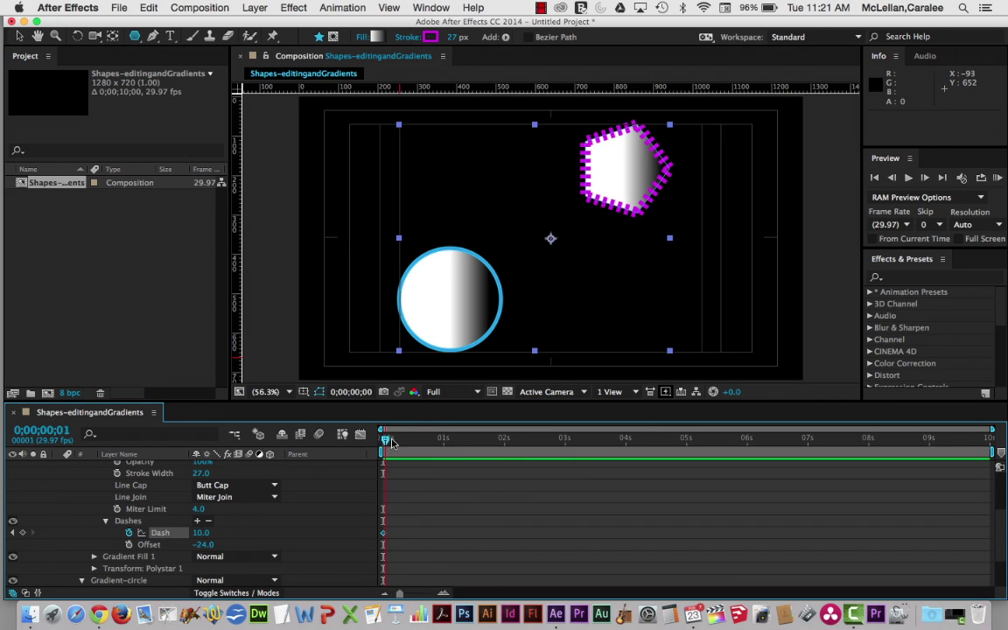
{"action": "left_click_drag", "start_coordinate": [392, 442], "coordinate": [446, 434]}
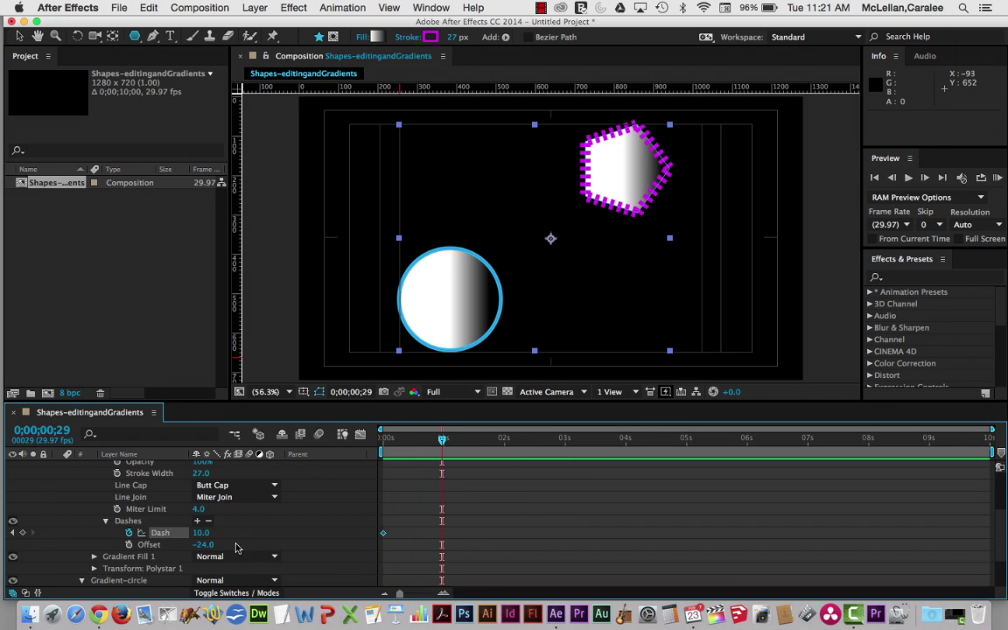
{"action": "left_click", "coordinate": [21, 533]}
{"action": "mouse_move", "coordinate": [201, 538]}
{"action": "left_mouse_down"}
{"action": "mouse_move", "coordinate": [470, 545]}
{"action": "mouse_move", "coordinate": [735, 499]}
{"action": "left_mouse_up"}
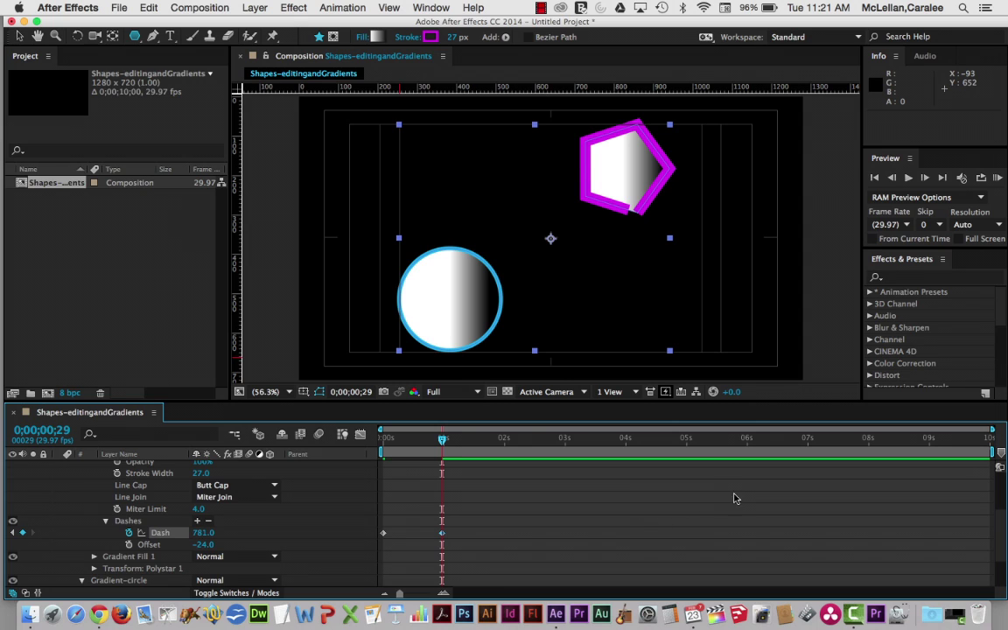
Step: Set the pentagon's Dash value to 1 at the first frame
{"action": "left_click_drag", "start_coordinate": [443, 441], "coordinate": [379, 433]}
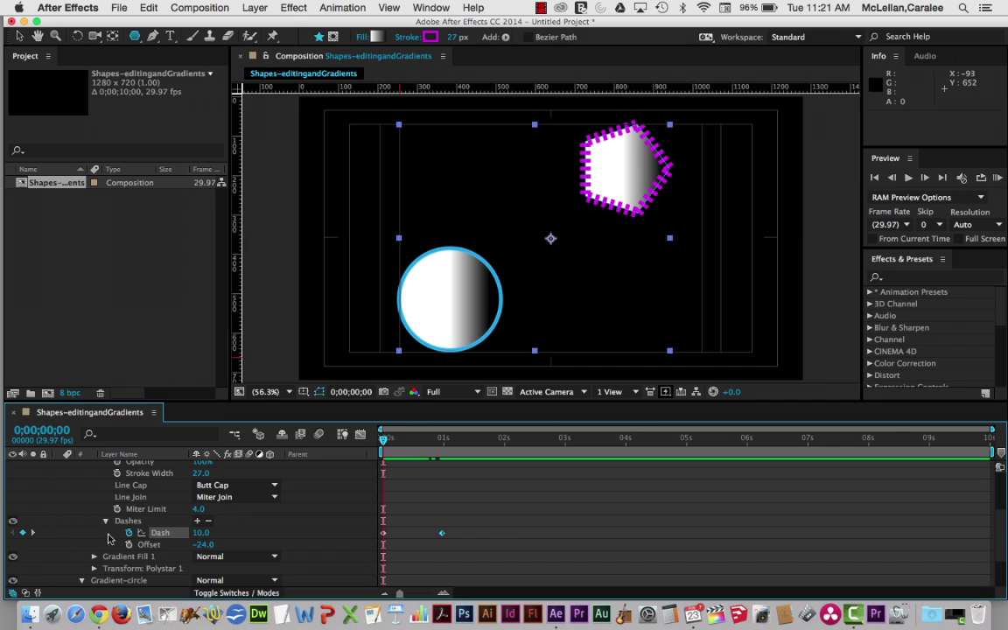
{"action": "mouse_move", "coordinate": [200, 532]}
{"action": "left_mouse_down"}
{"action": "mouse_move", "coordinate": [223, 532]}
{"action": "mouse_move", "coordinate": [179, 544]}
{"action": "mouse_move", "coordinate": [229, 532]}
{"action": "mouse_move", "coordinate": [156, 545]}
{"action": "mouse_move", "coordinate": [182, 544]}
{"action": "mouse_move", "coordinate": [137, 532]}
{"action": "left_mouse_up"}
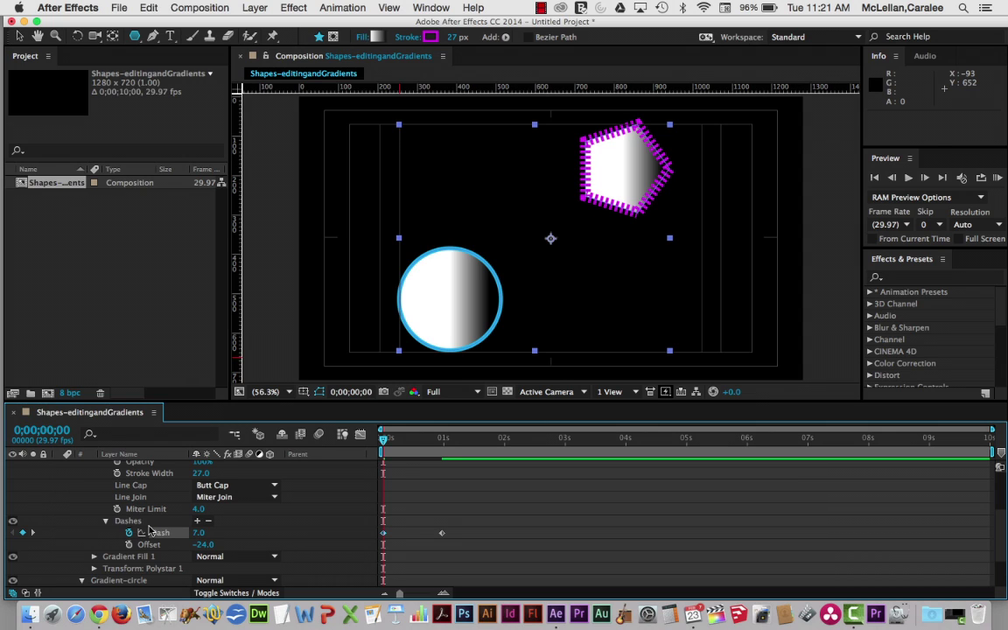
{"action": "left_click", "coordinate": [200, 532]}
{"action": "type", "text": "1"}
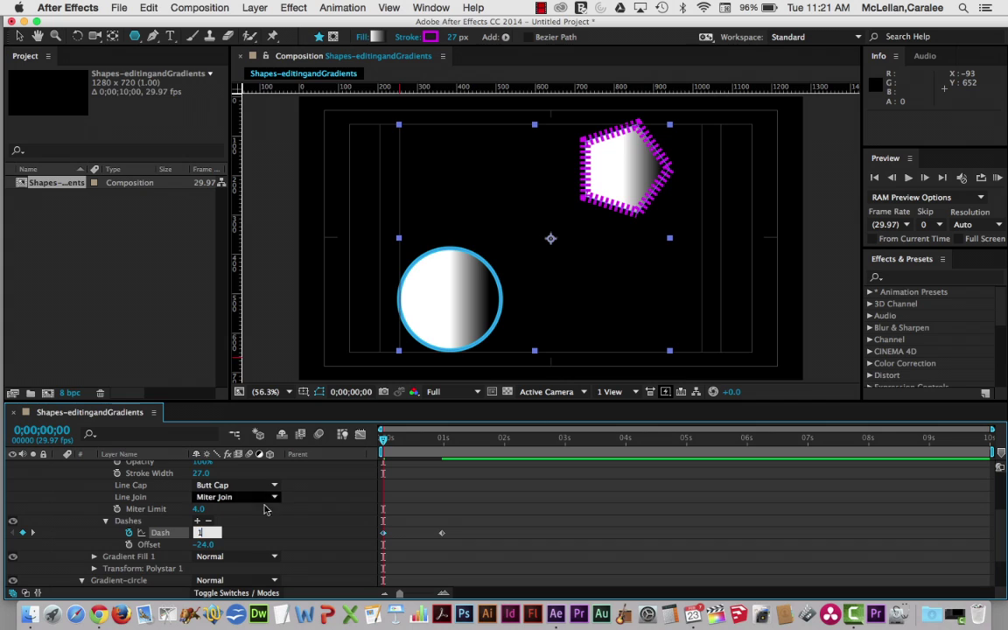
{"action": "key", "text": "Tab"}
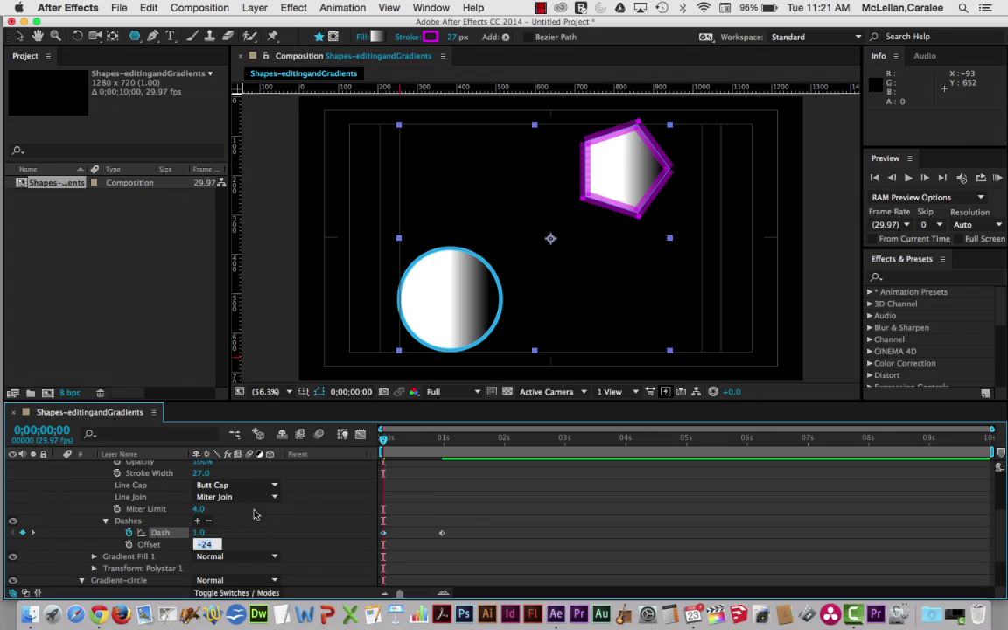
Step: Set the pentagon's Dash keyframe at 0;00;00;00 to 2
{"action": "left_click_drag", "start_coordinate": [386, 435], "coordinate": [381, 439]}
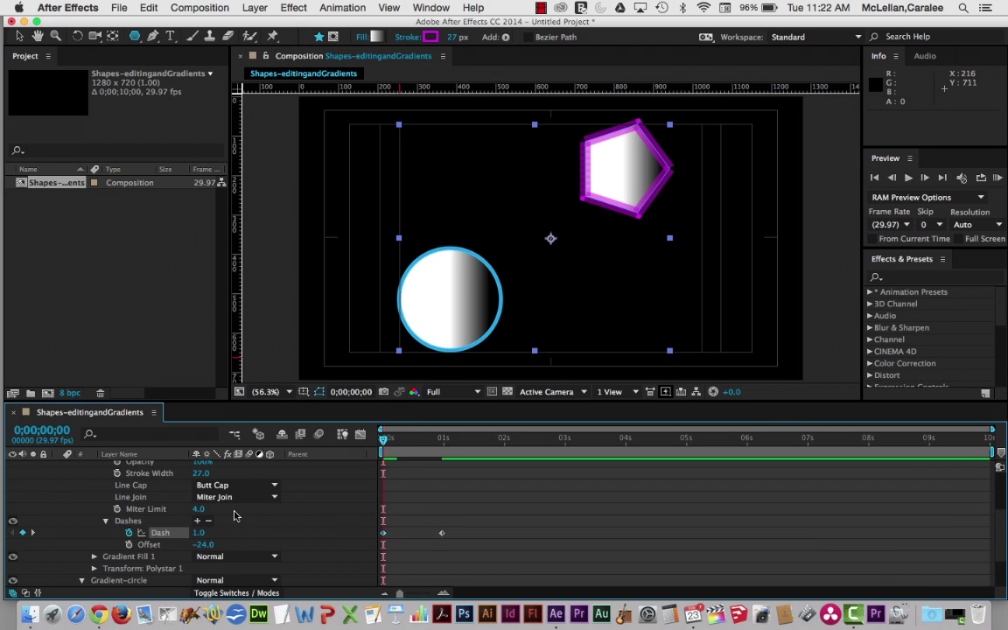
{"action": "left_click", "coordinate": [198, 533]}
{"action": "type", "text": "1"}
{"action": "key", "text": "Tab"}
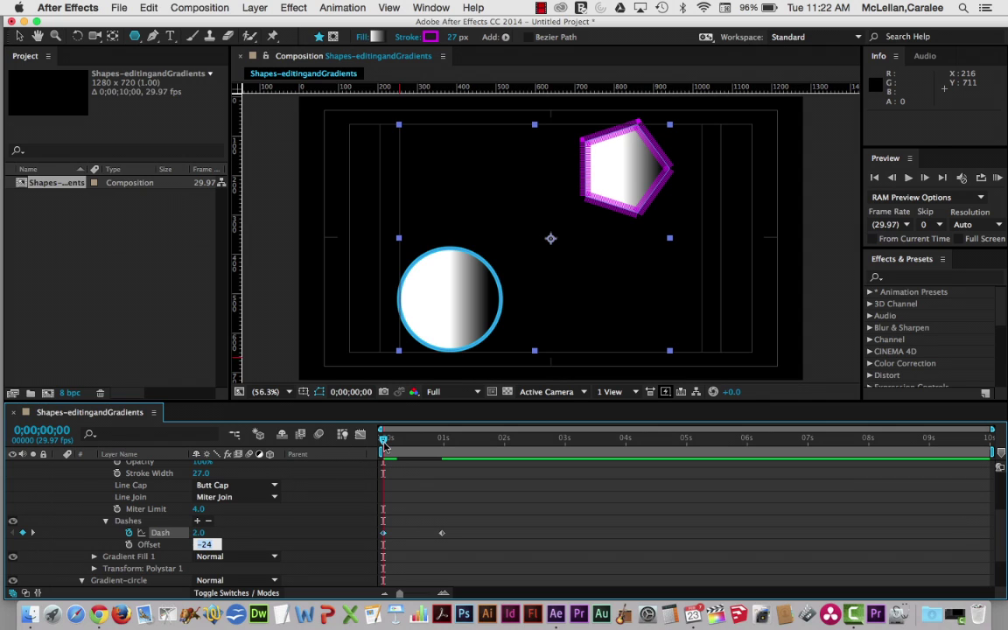
Step: Scrub the current time to 0;00;01;15 and play the full composition as a RAM preview to check the dash animation
{"action": "mouse_move", "coordinate": [385, 446]}
{"action": "left_mouse_down"}
{"action": "mouse_move", "coordinate": [443, 450]}
{"action": "mouse_move", "coordinate": [375, 451]}
{"action": "mouse_move", "coordinate": [442, 457]}
{"action": "left_mouse_up"}
{"action": "left_click_drag", "start_coordinate": [448, 456], "coordinate": [474, 450]}
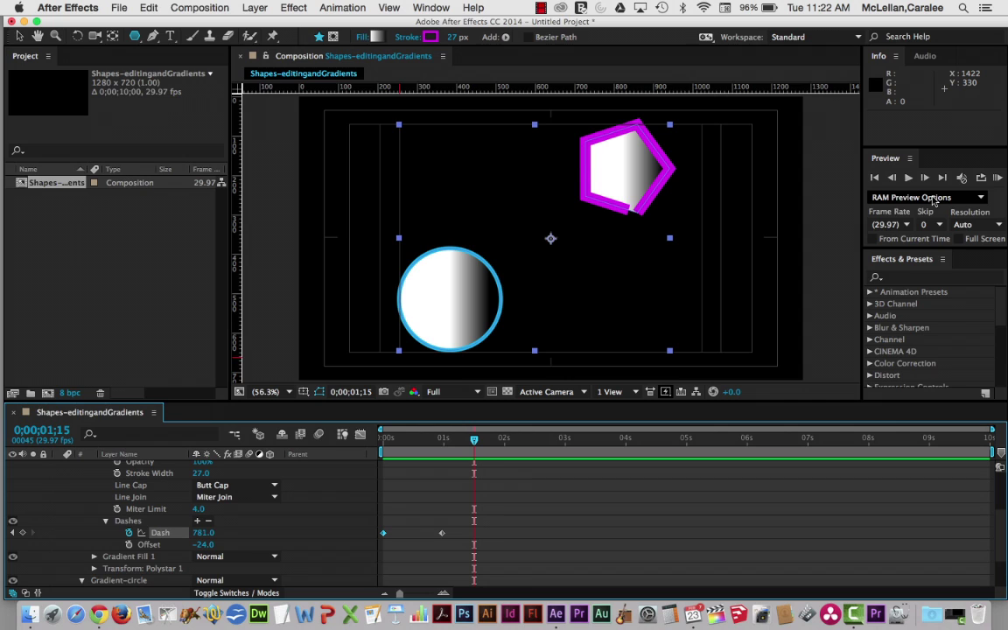
{"action": "left_click", "coordinate": [997, 177]}
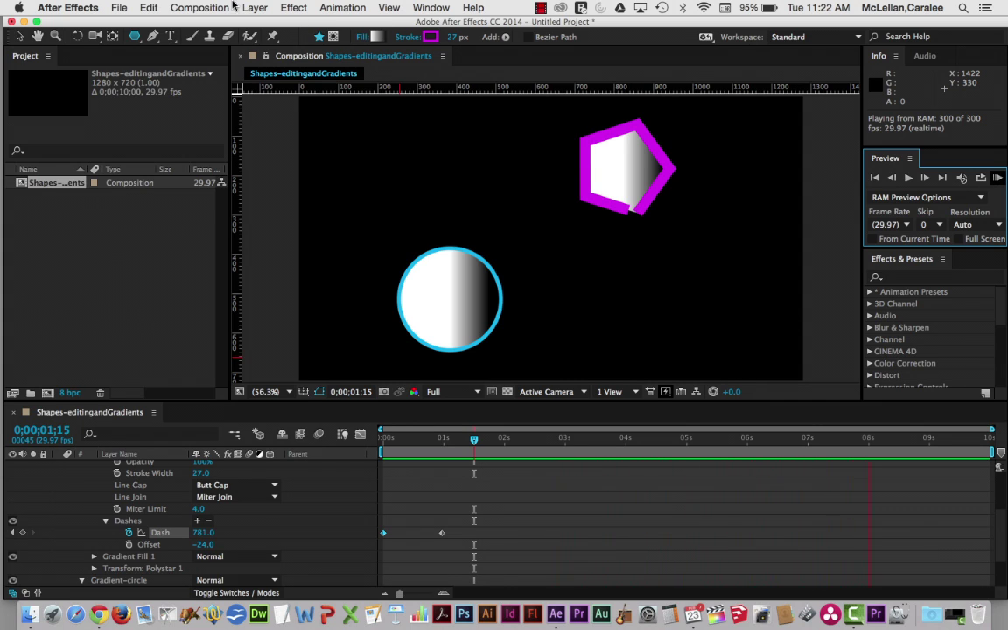
{"action": "left_click", "coordinate": [192, 9]}
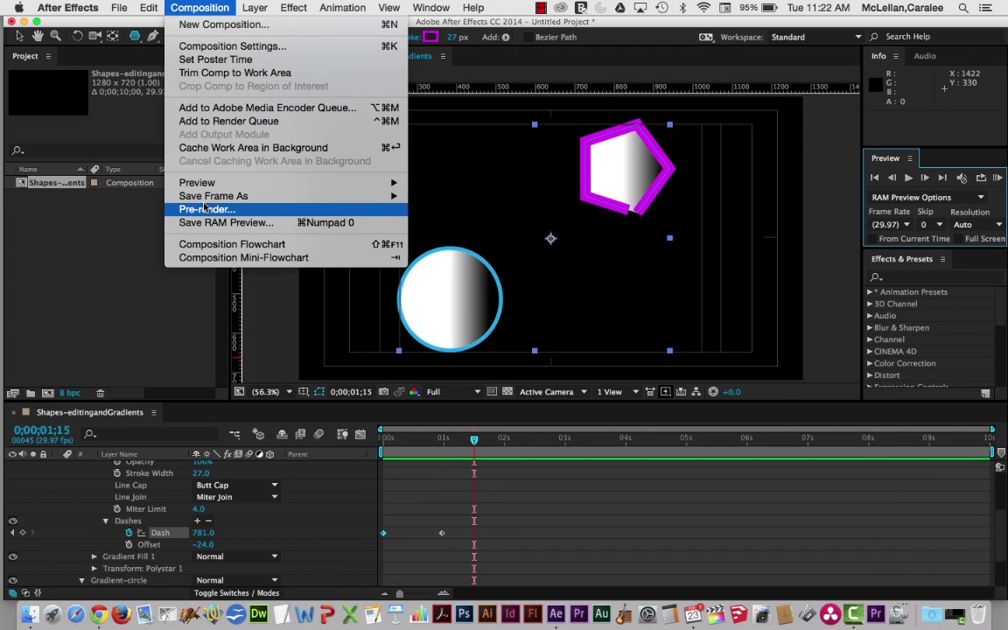
{"action": "mouse_move", "coordinate": [207, 194]}
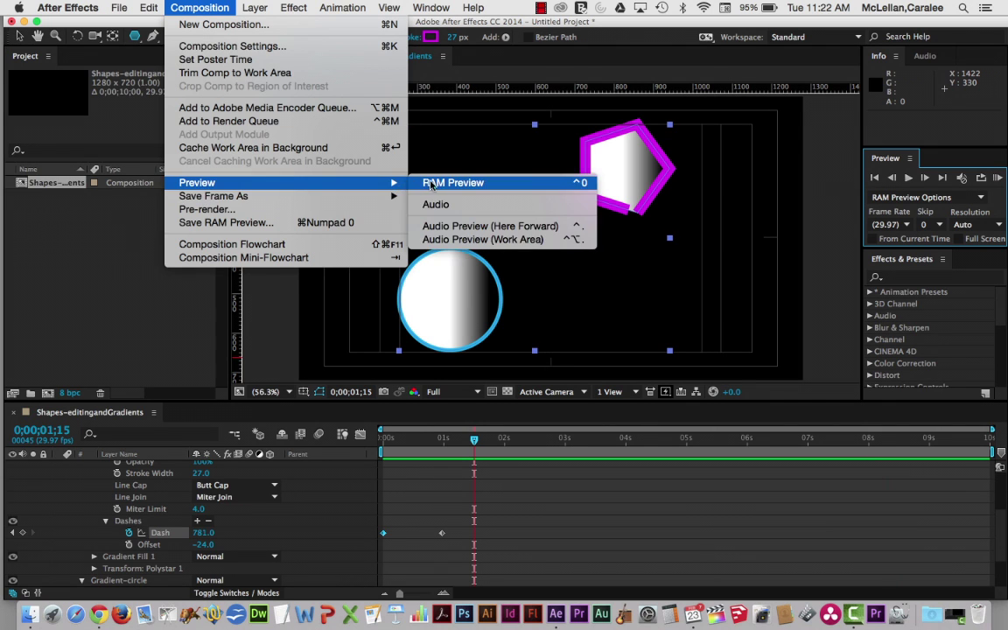
{"action": "left_click", "coordinate": [455, 174]}
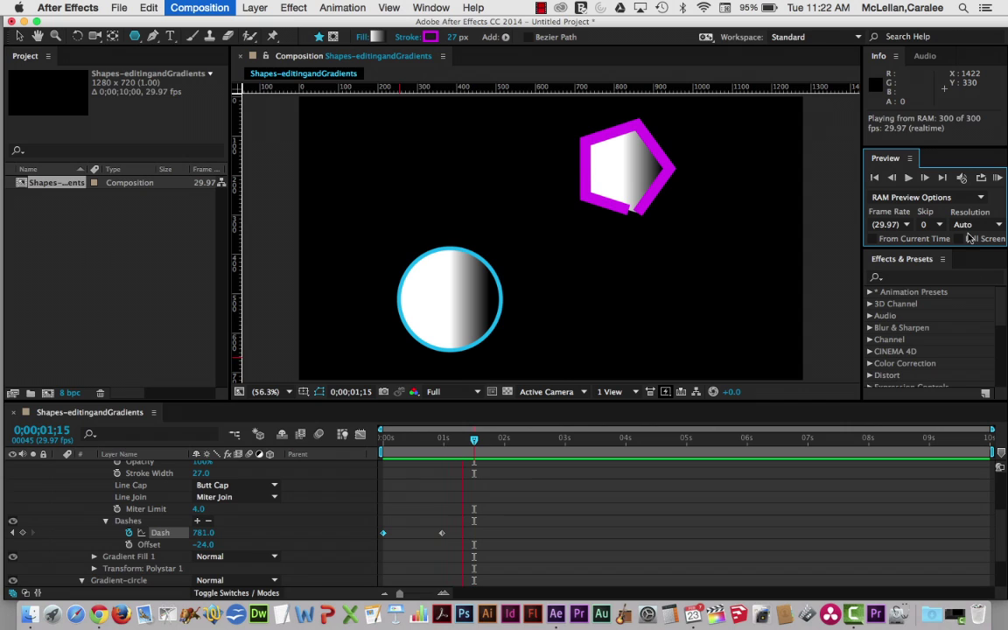
{"action": "left_click", "coordinate": [998, 179]}
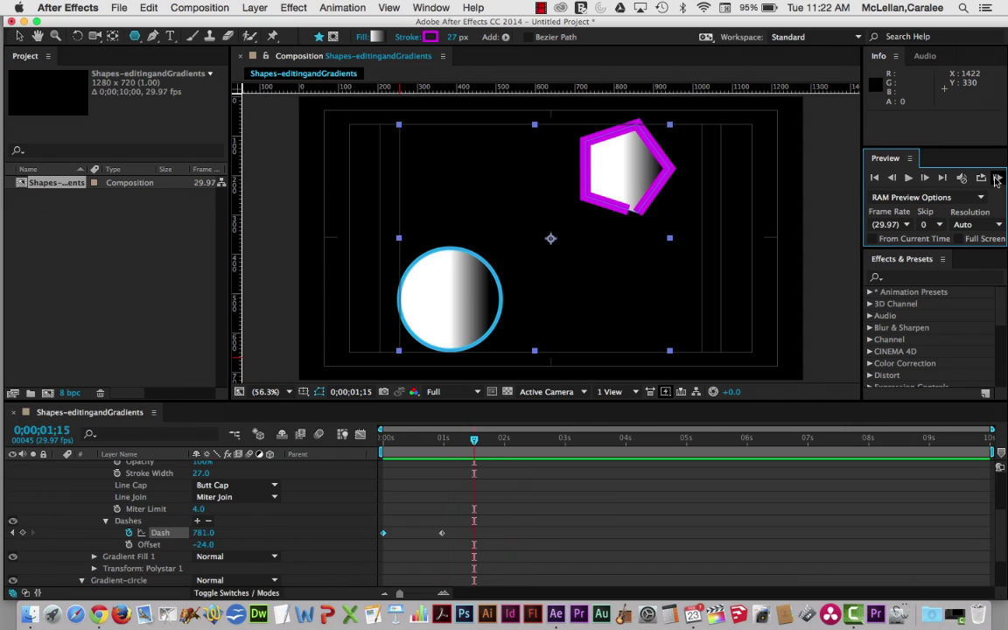
{"action": "left_click", "coordinate": [999, 178]}
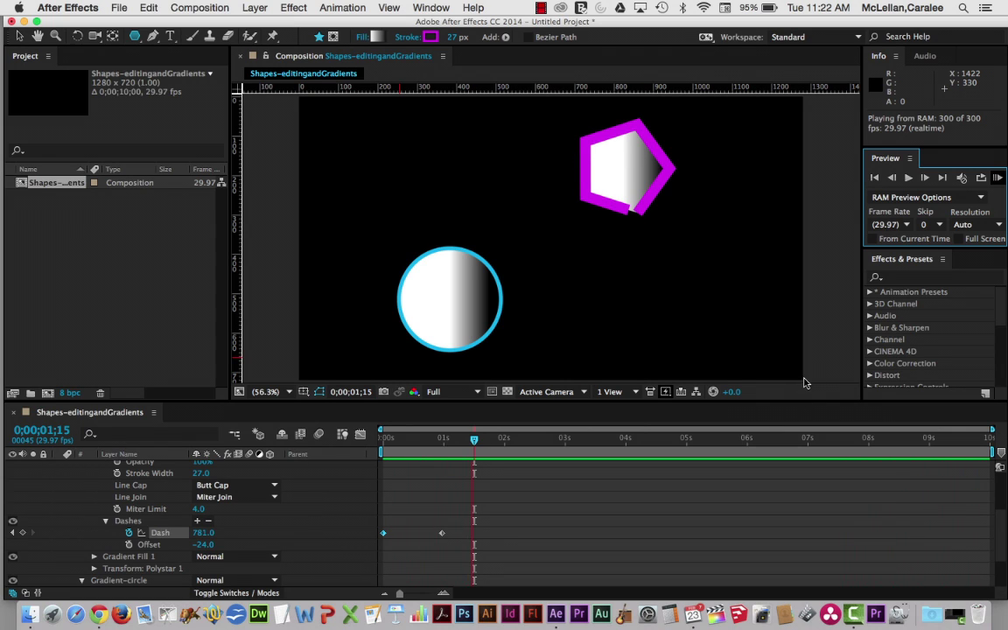
{"action": "key", "text": "space"}
Step: Shorten the work area to end at 0;00;02;29 and play a RAM preview of that range
{"action": "left_click_drag", "start_coordinate": [991, 453], "coordinate": [568, 452]}
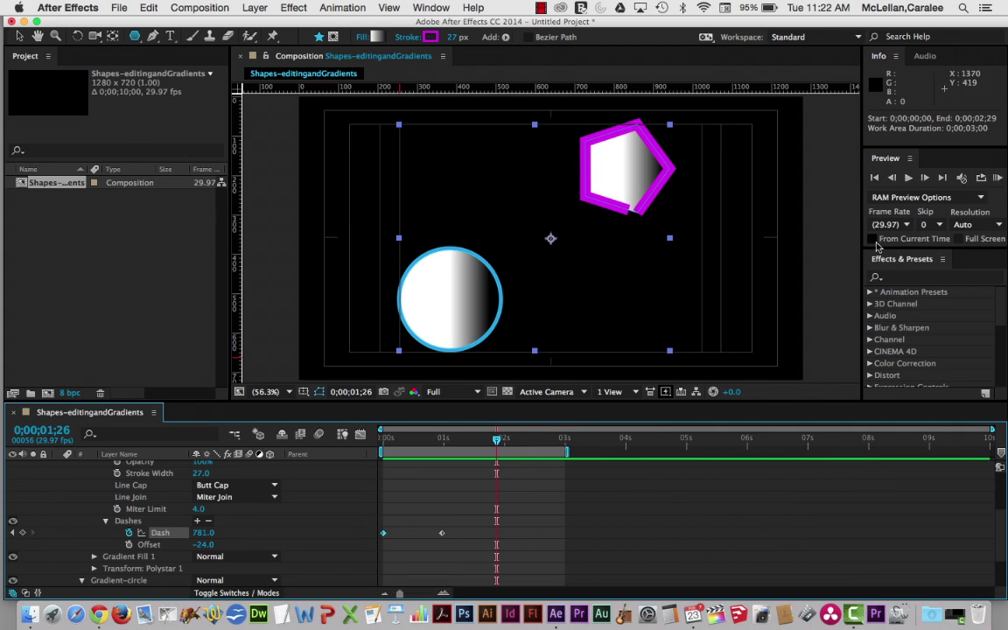
{"action": "left_click", "coordinate": [998, 176]}
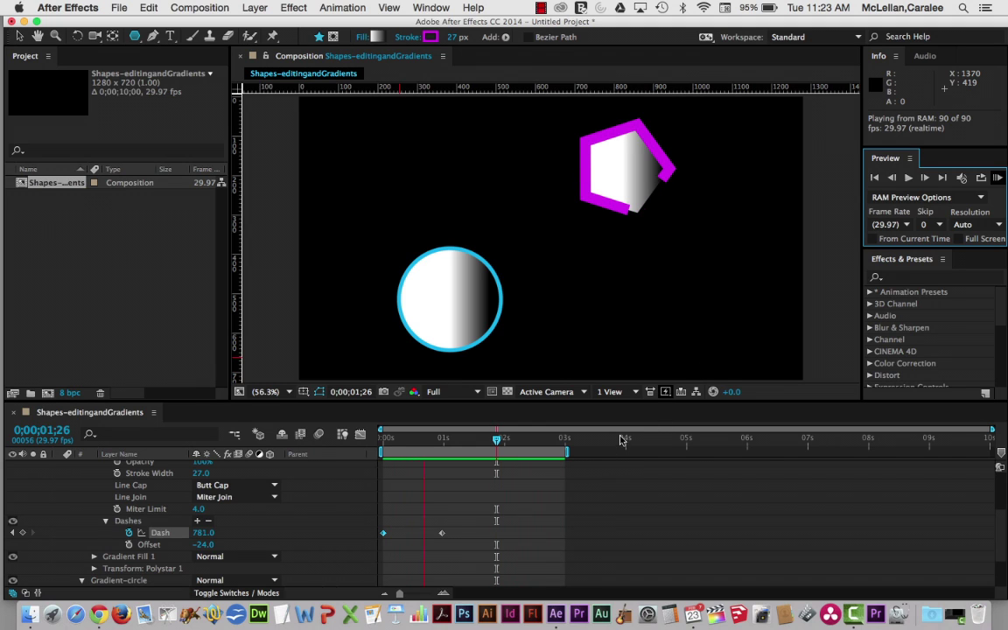
{"action": "key", "text": "space"}
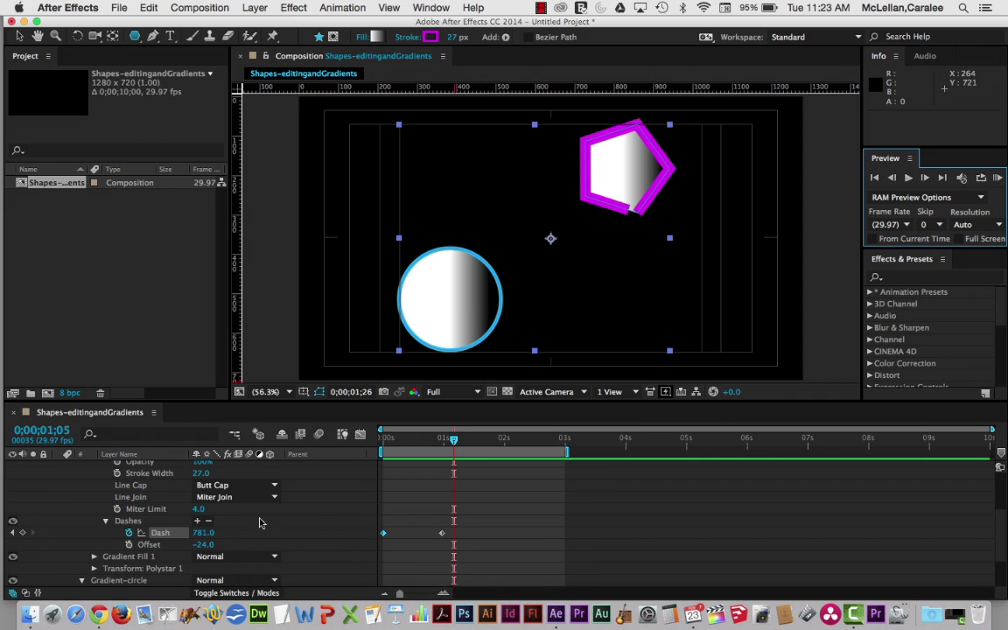
Step: Collapse the pentagon's Stroke 1 properties and inspect its Gradient Fill 1 settings
{"action": "scroll", "coordinate": [233, 525], "scroll_direction": "up", "scroll_amount": 3}
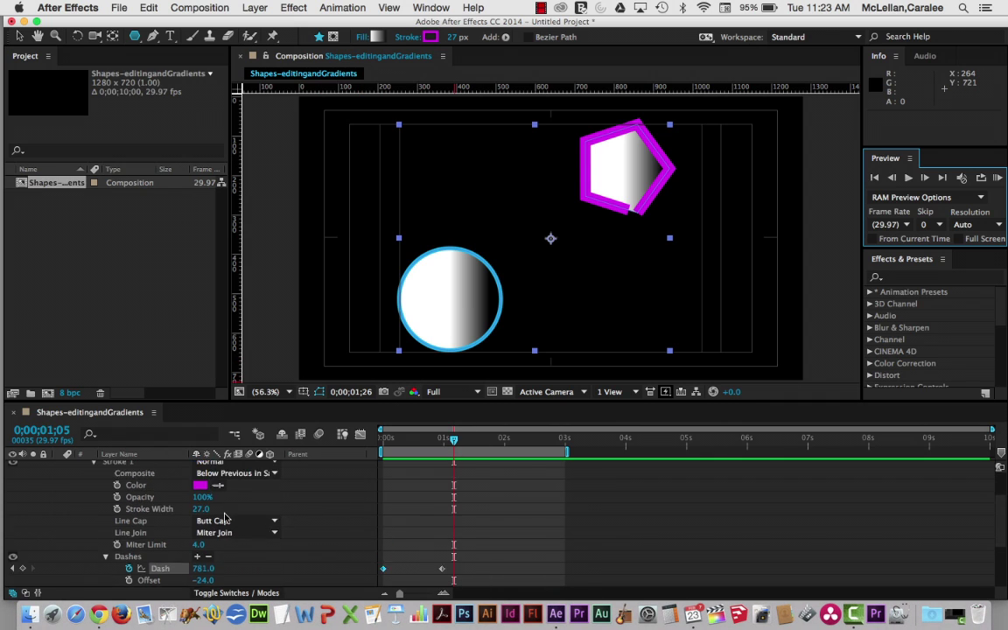
{"action": "left_click", "coordinate": [93, 486]}
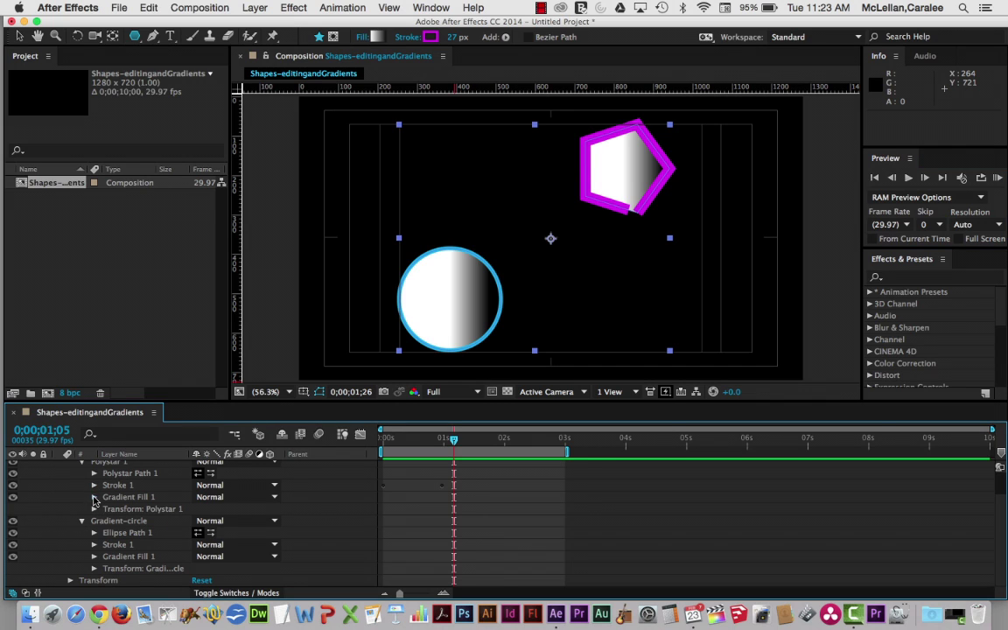
{"action": "left_click", "coordinate": [93, 497]}
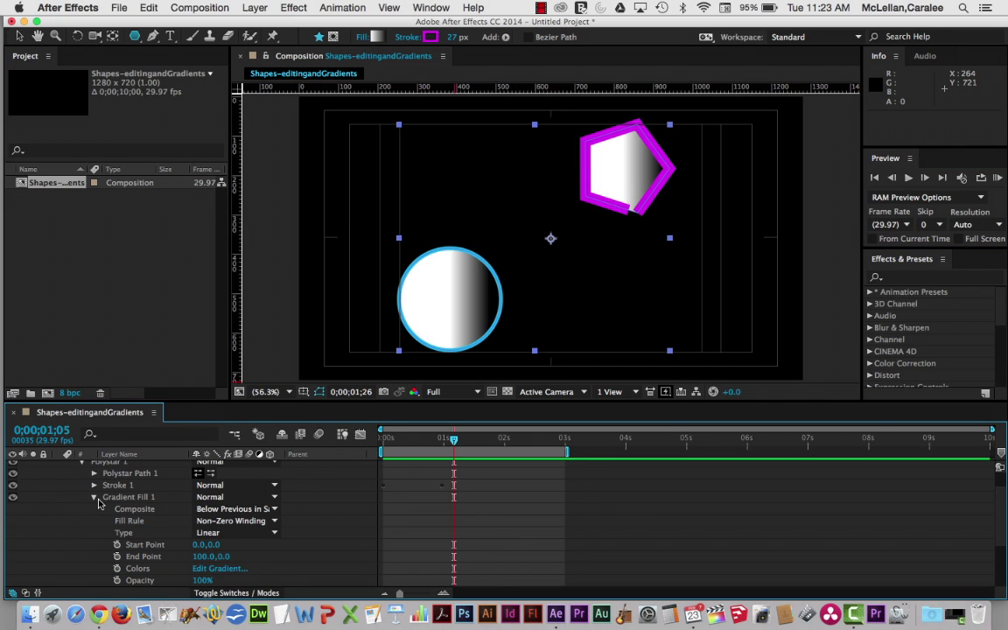
{"action": "left_click", "coordinate": [94, 497]}
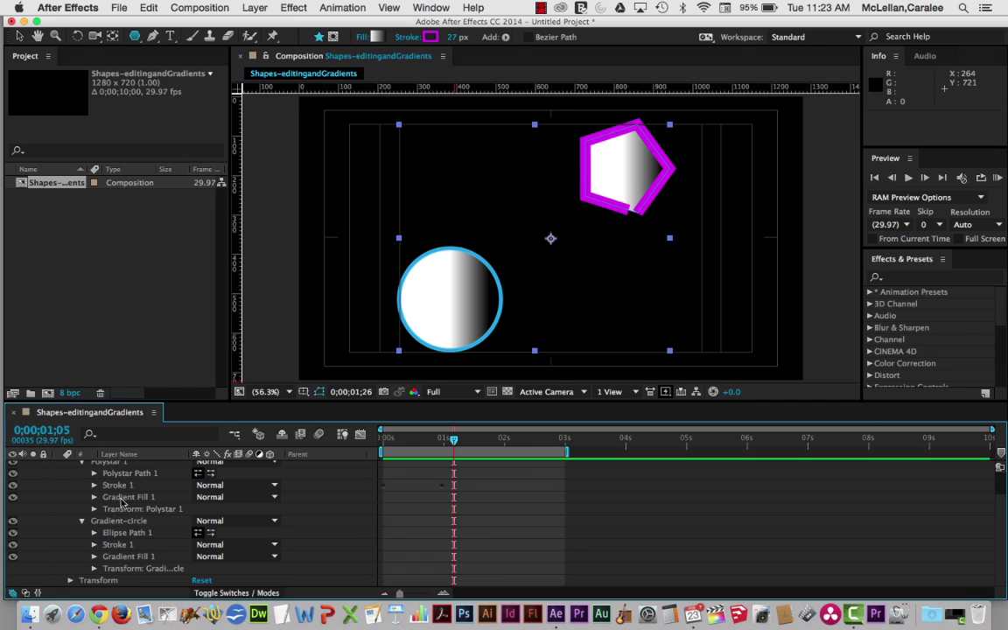
Step: Reposition the pentagon's gradient handles with the Selection tool, placing the start point at the shape's left edge and the end point inside its right side
{"action": "left_click", "coordinate": [19, 36]}
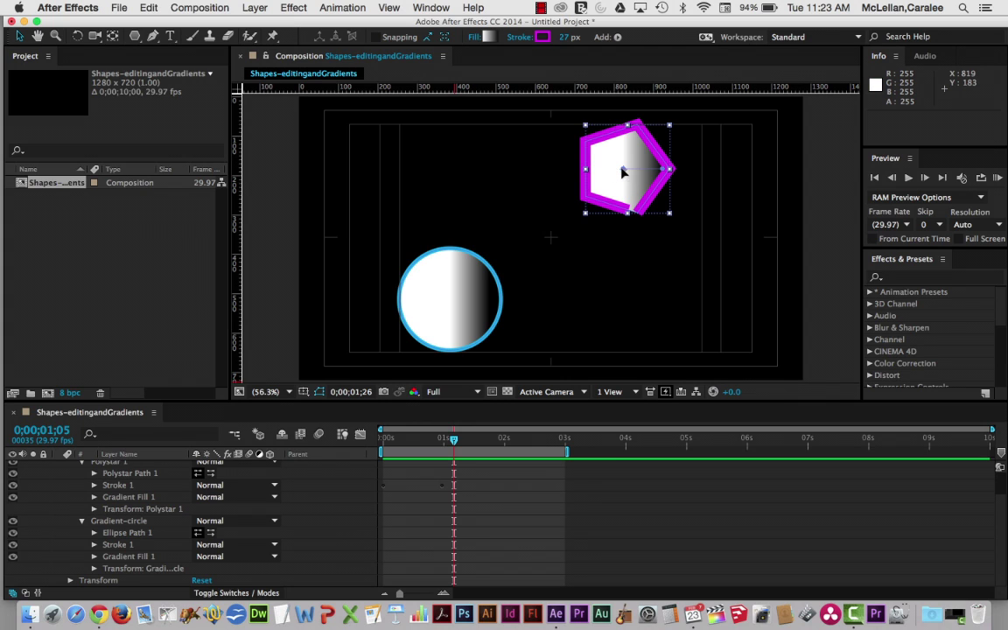
{"action": "mouse_move", "coordinate": [623, 169]}
{"action": "left_mouse_down"}
{"action": "mouse_move", "coordinate": [609, 173]}
{"action": "mouse_move", "coordinate": [610, 189]}
{"action": "mouse_move", "coordinate": [607, 160]}
{"action": "mouse_move", "coordinate": [632, 178]}
{"action": "mouse_move", "coordinate": [622, 172]}
{"action": "left_mouse_up"}
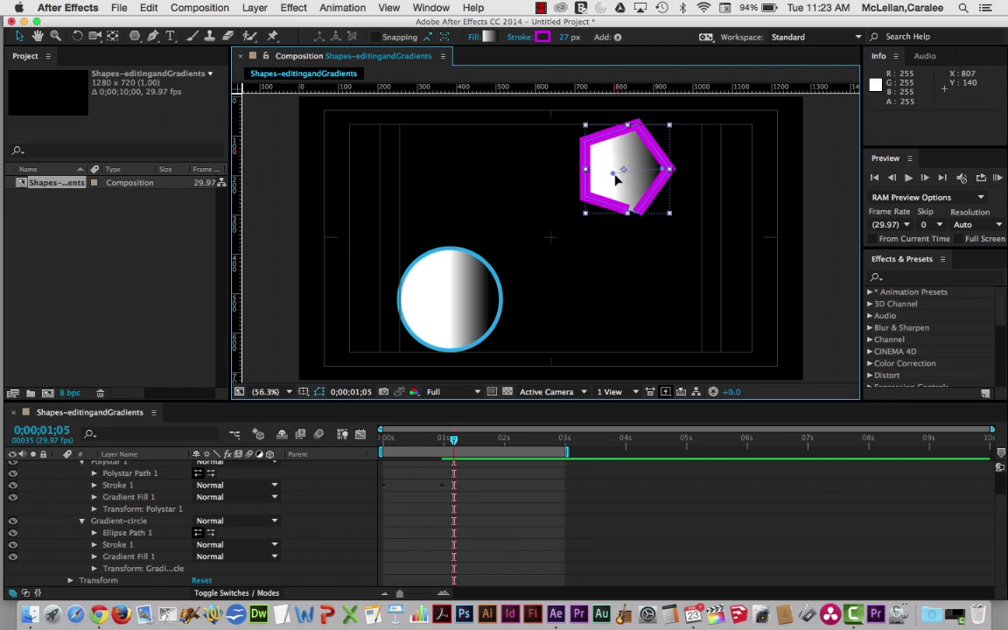
{"action": "mouse_move", "coordinate": [616, 161]}
{"action": "left_mouse_down"}
{"action": "mouse_move", "coordinate": [650, 173]}
{"action": "mouse_move", "coordinate": [586, 170]}
{"action": "left_mouse_up"}
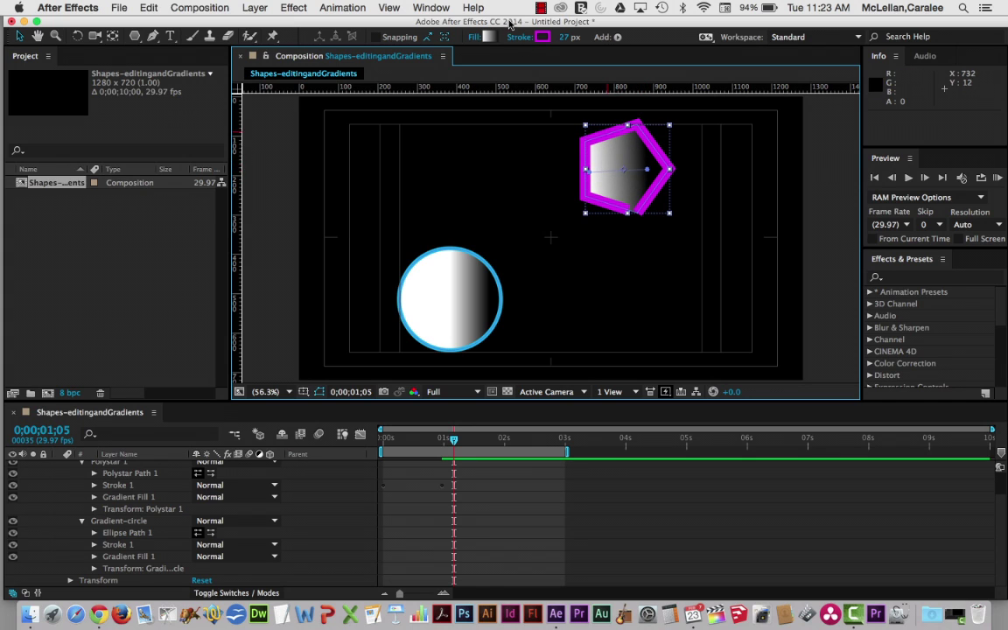
Step: Set the first colour stop of the pentagon's gradient fill to yellow, EAEB29
{"action": "left_click", "coordinate": [490, 39]}
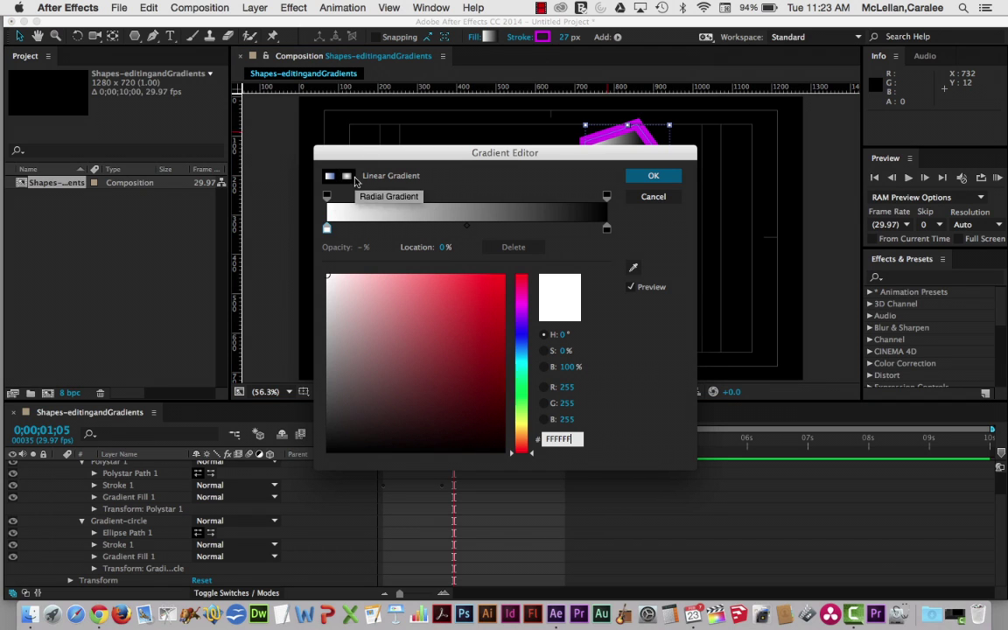
{"action": "left_click", "coordinate": [326, 228]}
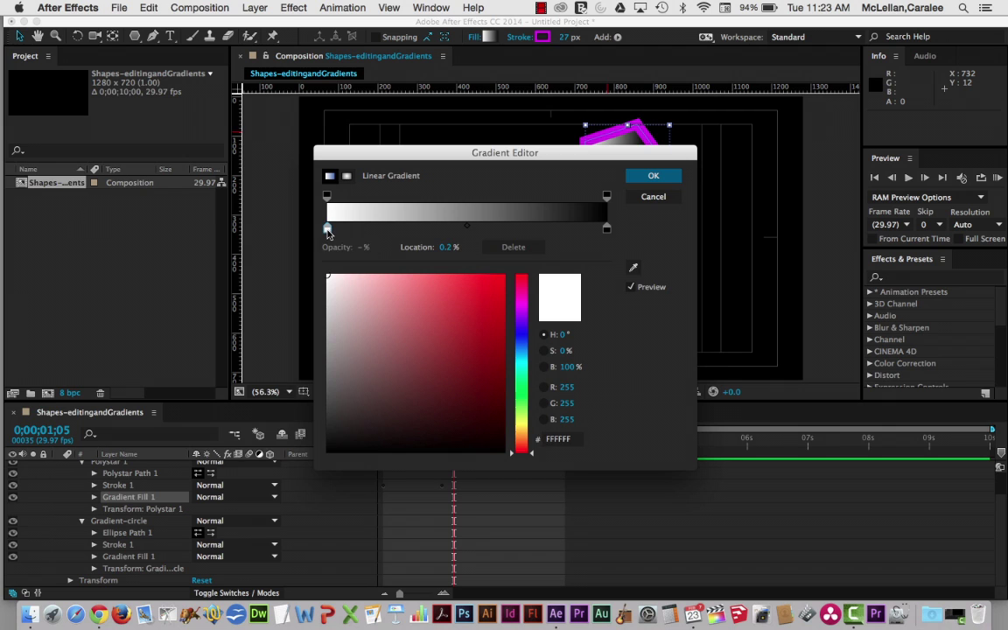
{"action": "left_click", "coordinate": [473, 301]}
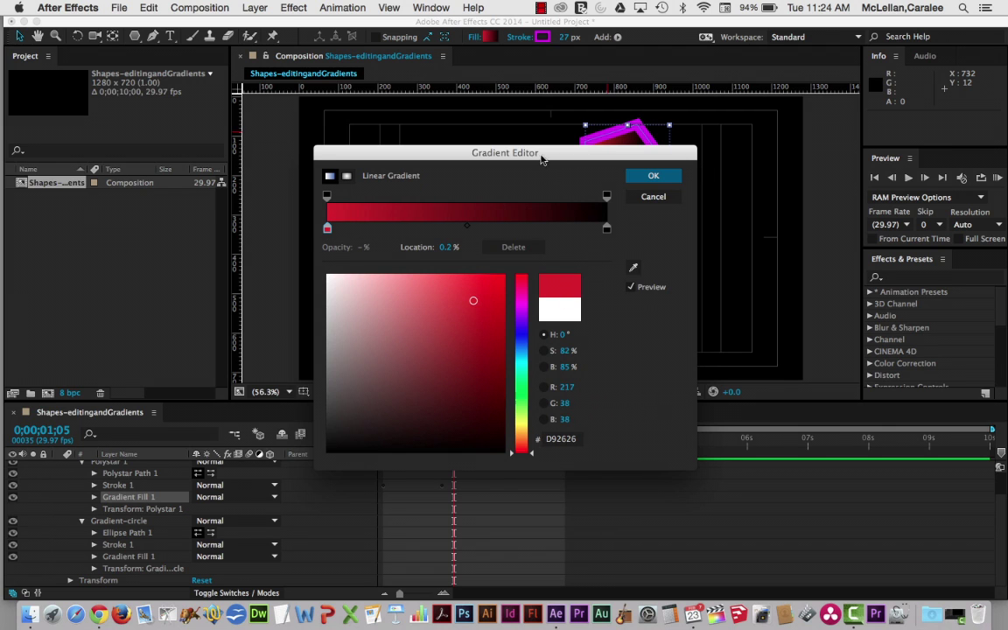
{"action": "left_click_drag", "start_coordinate": [542, 158], "coordinate": [338, 75]}
{"action": "left_click", "coordinate": [361, 231]}
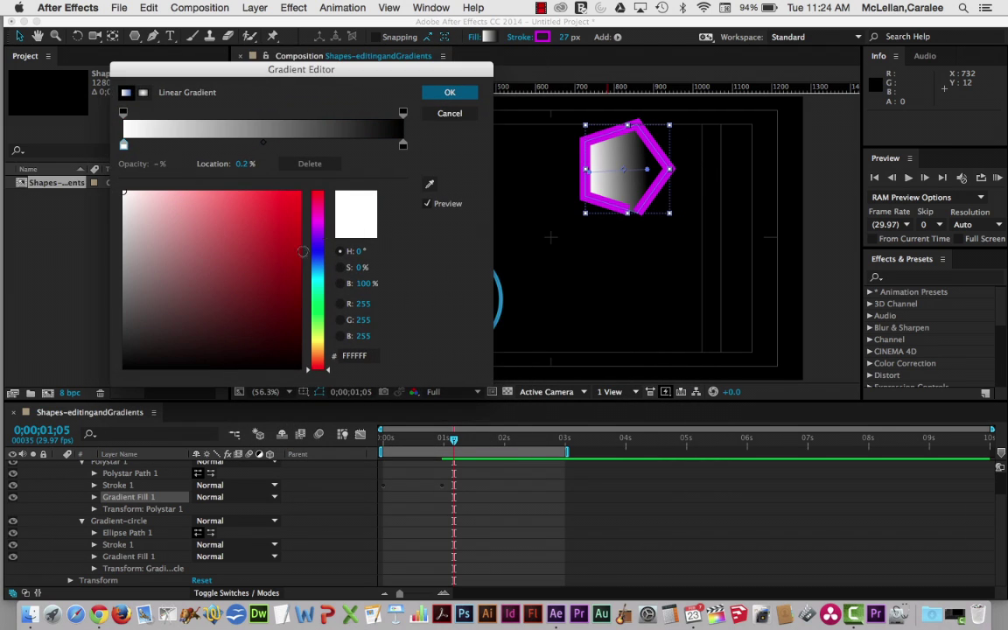
{"action": "left_click", "coordinate": [314, 339]}
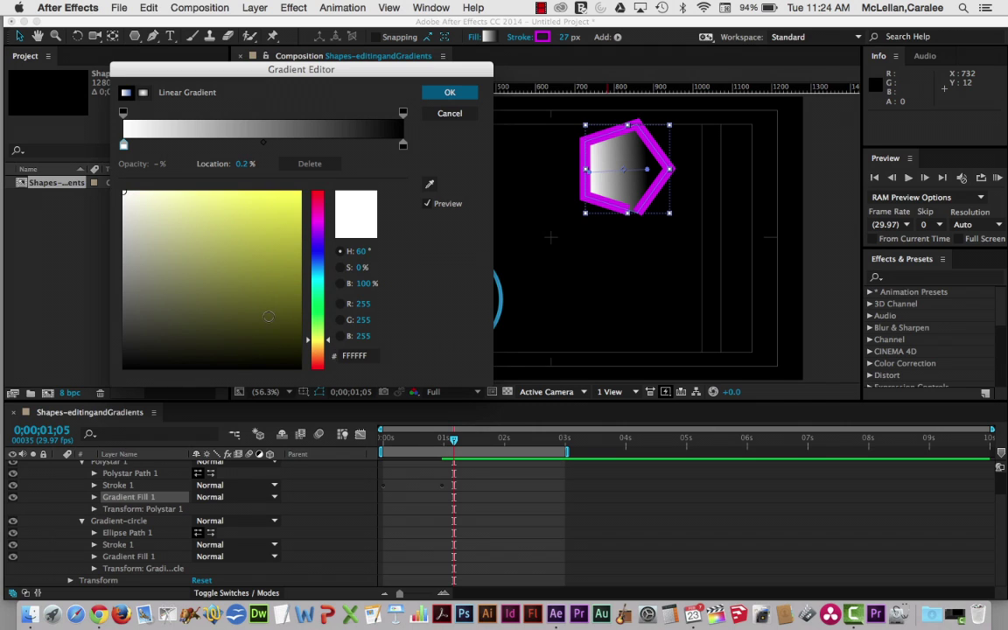
{"action": "left_click", "coordinate": [268, 316]}
{"action": "left_click", "coordinate": [270, 204]}
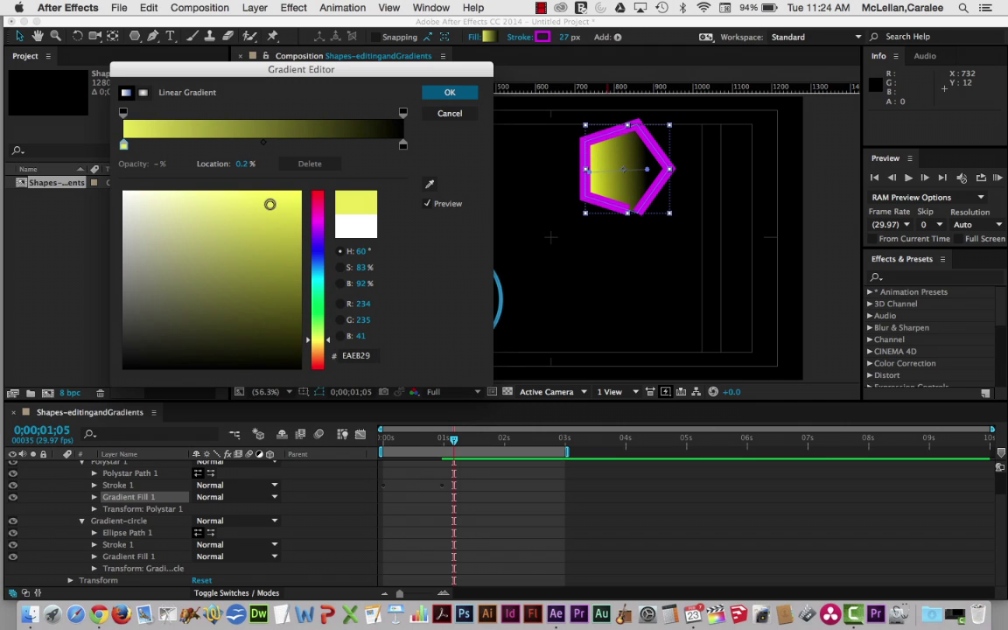
Step: Set the last colour stop of the pentagon's gradient to magenta, D61FD4
{"action": "left_click", "coordinate": [403, 145]}
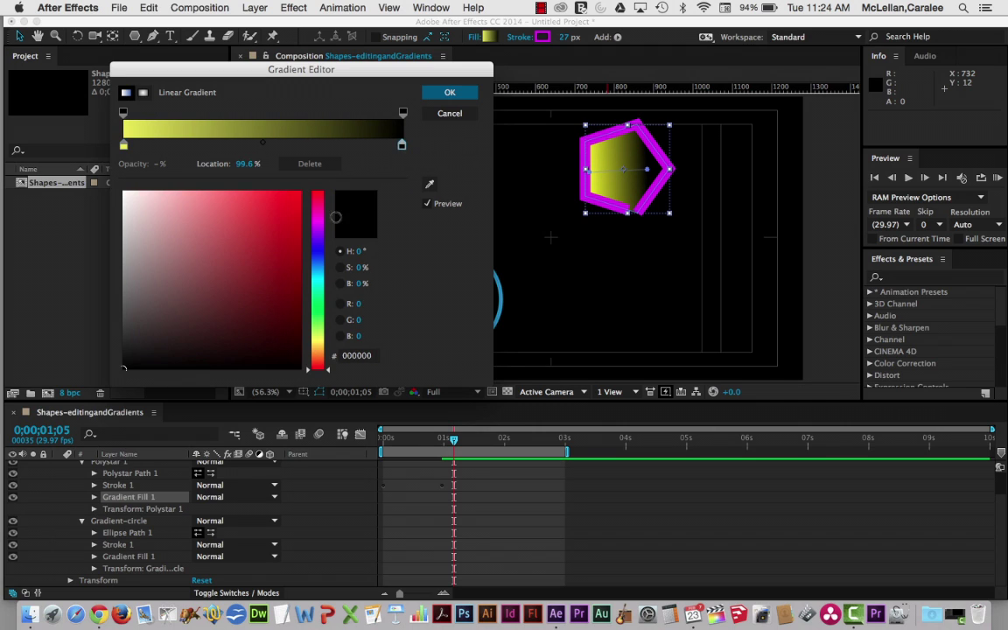
{"action": "left_click", "coordinate": [320, 223]}
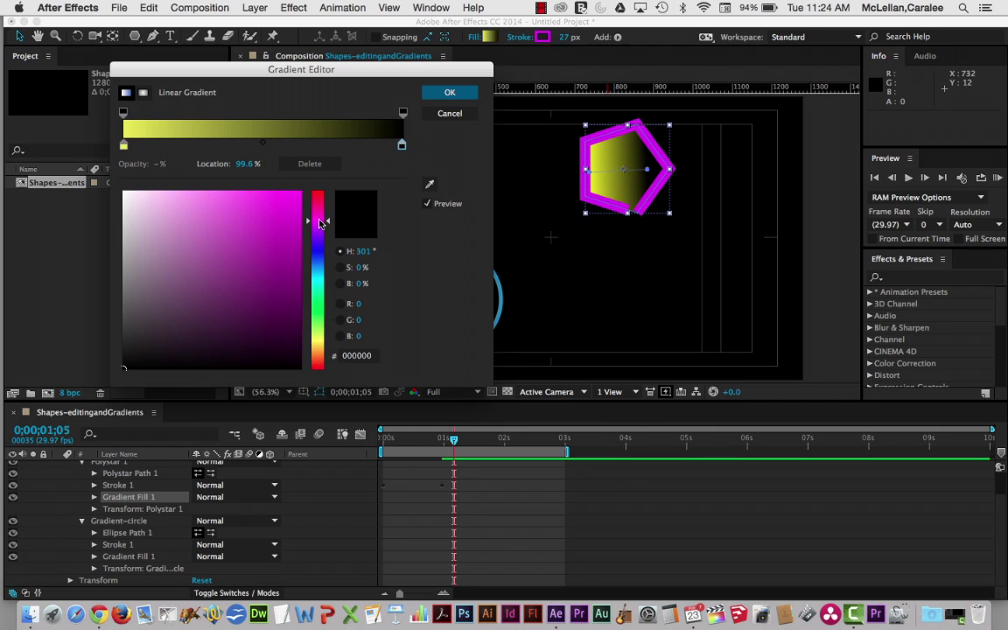
{"action": "left_click", "coordinate": [274, 220]}
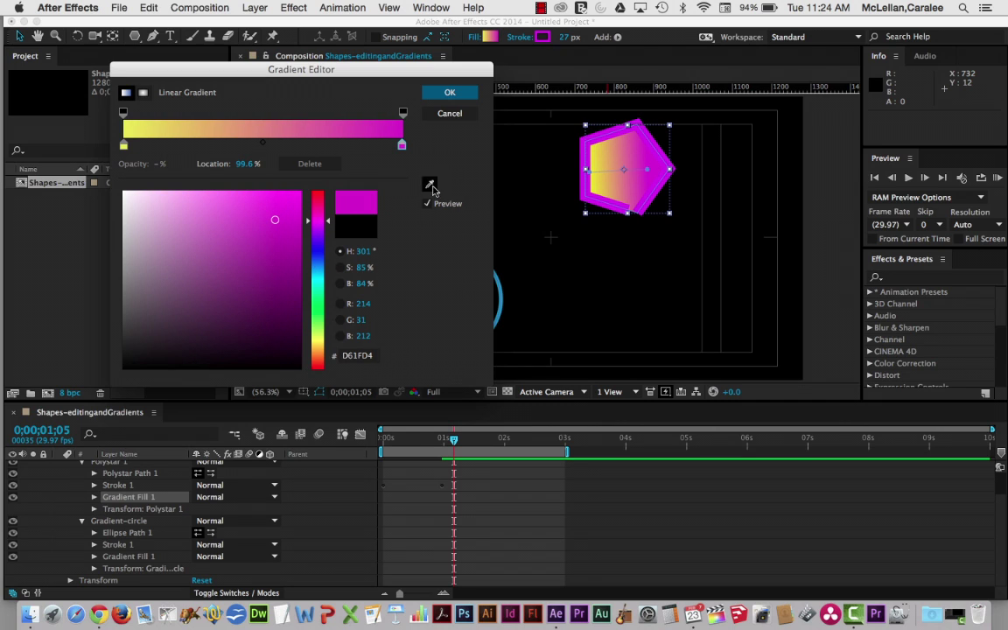
Step: Shift the midpoint between the yellow and magenta colour stops to 43.2%
{"action": "left_click", "coordinate": [263, 145]}
{"action": "mouse_move", "coordinate": [262, 147]}
{"action": "left_mouse_down"}
{"action": "mouse_move", "coordinate": [249, 149]}
{"action": "mouse_move", "coordinate": [326, 147]}
{"action": "mouse_move", "coordinate": [347, 160]}
{"action": "mouse_move", "coordinate": [241, 153]}
{"action": "mouse_move", "coordinate": [308, 160]}
{"action": "mouse_move", "coordinate": [274, 158]}
{"action": "left_mouse_up"}
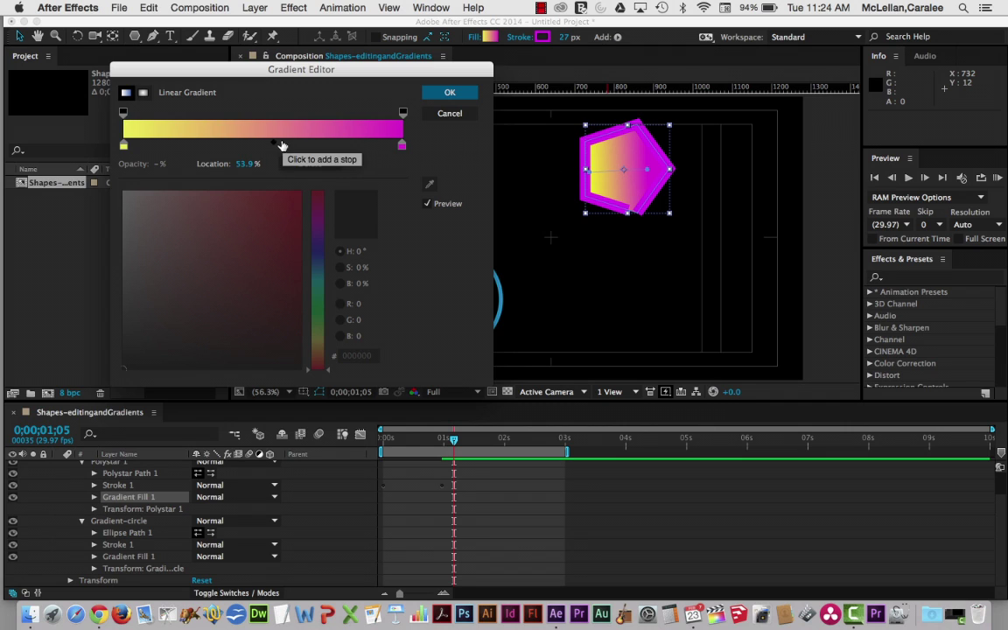
{"action": "left_click_drag", "start_coordinate": [280, 146], "coordinate": [240, 150]}
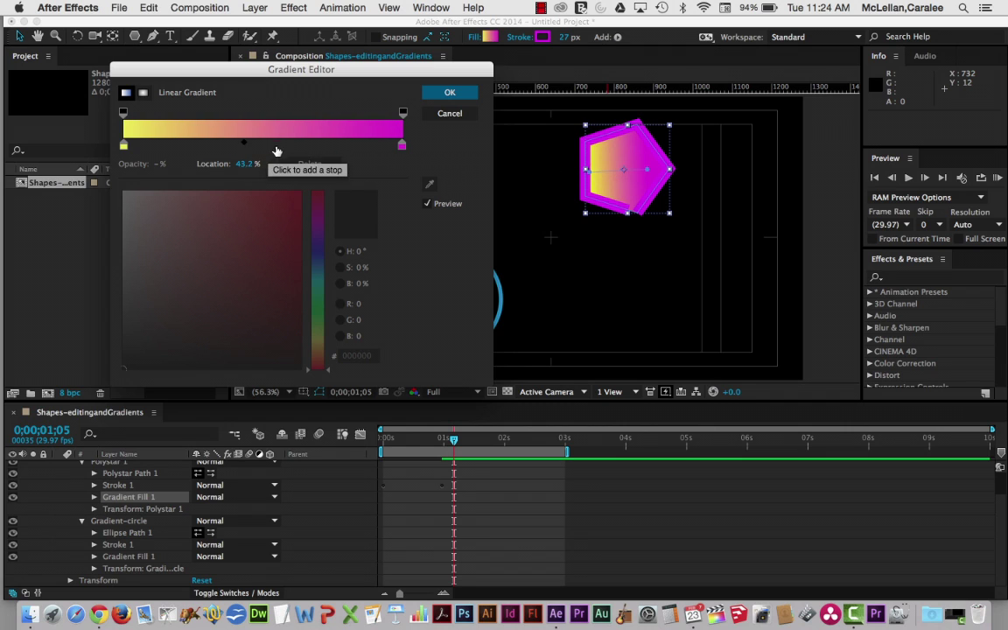
Step: Add a blue colour stop, 2A47EC, at 60.5% and shift the yellow-to-blue midpoint slightly toward blue
{"action": "left_click", "coordinate": [294, 145]}
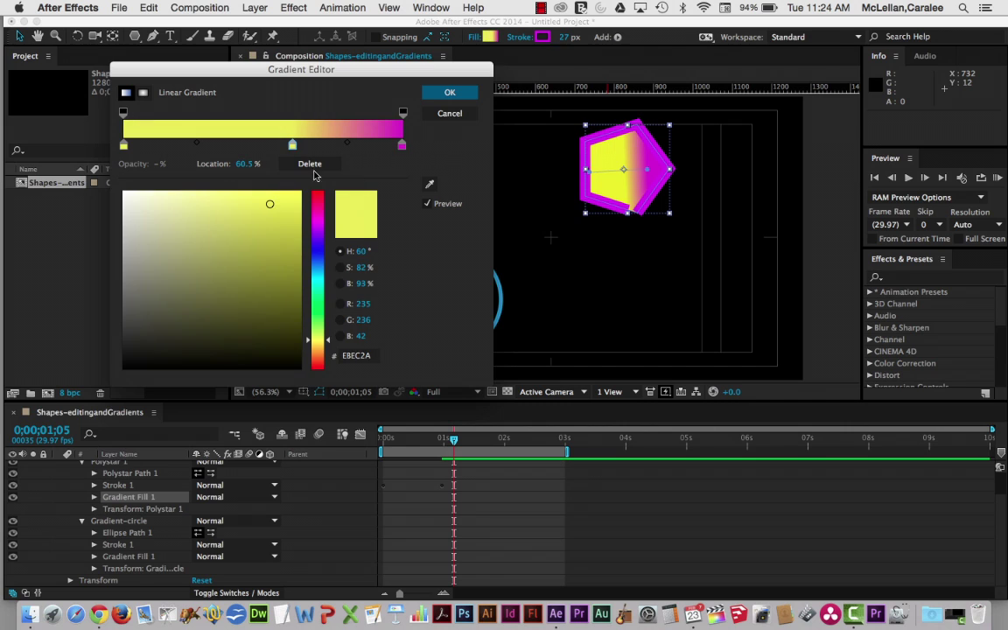
{"action": "left_click", "coordinate": [318, 254]}
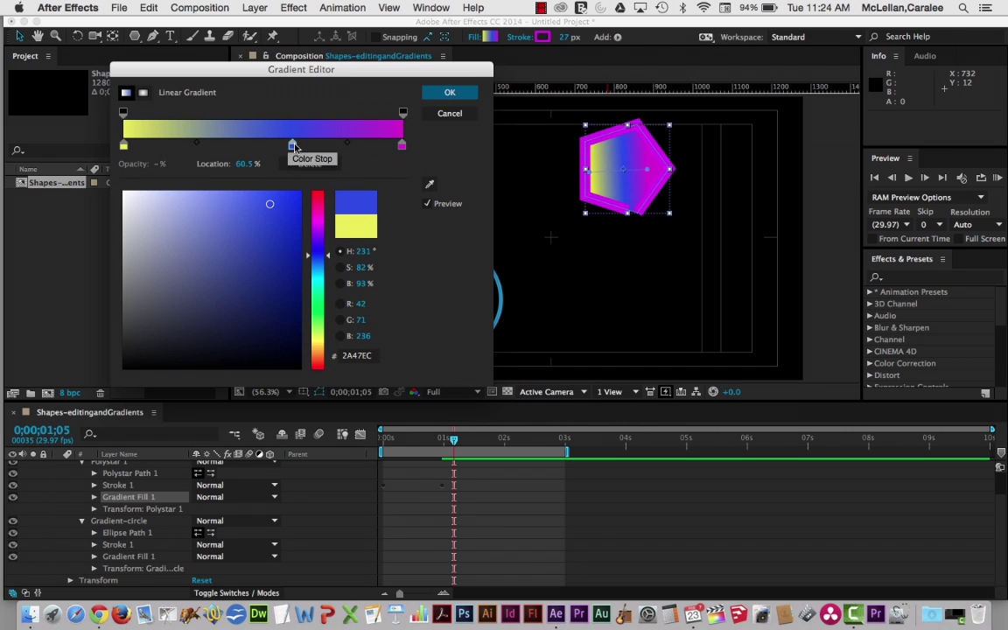
{"action": "left_click_drag", "start_coordinate": [196, 148], "coordinate": [211, 146]}
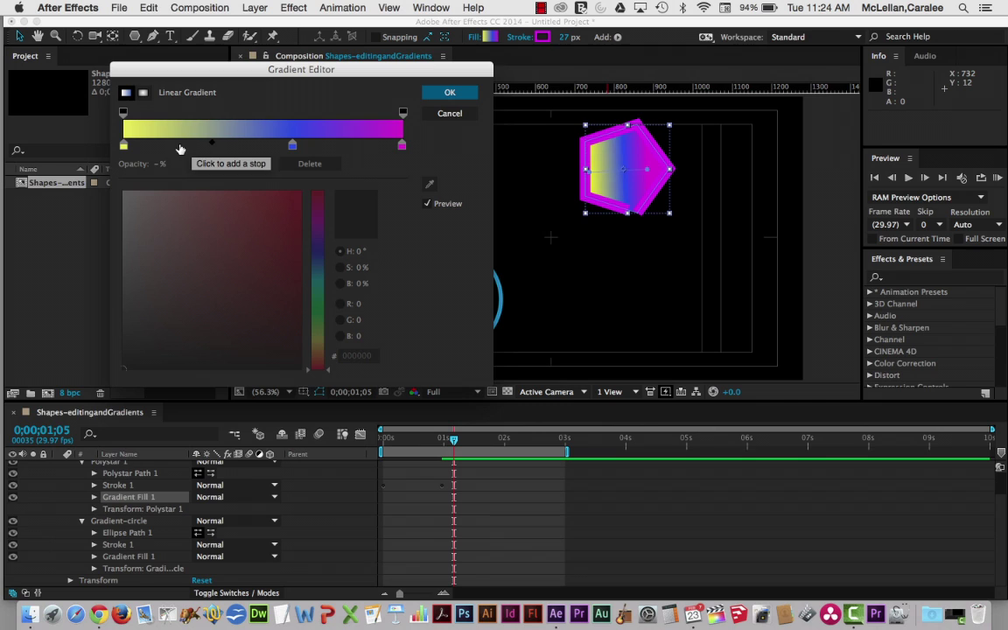
Step: Add a turquoise colour stop, 2AECC9, between the yellow and blue stops and place it at 32%
{"action": "left_click", "coordinate": [173, 147]}
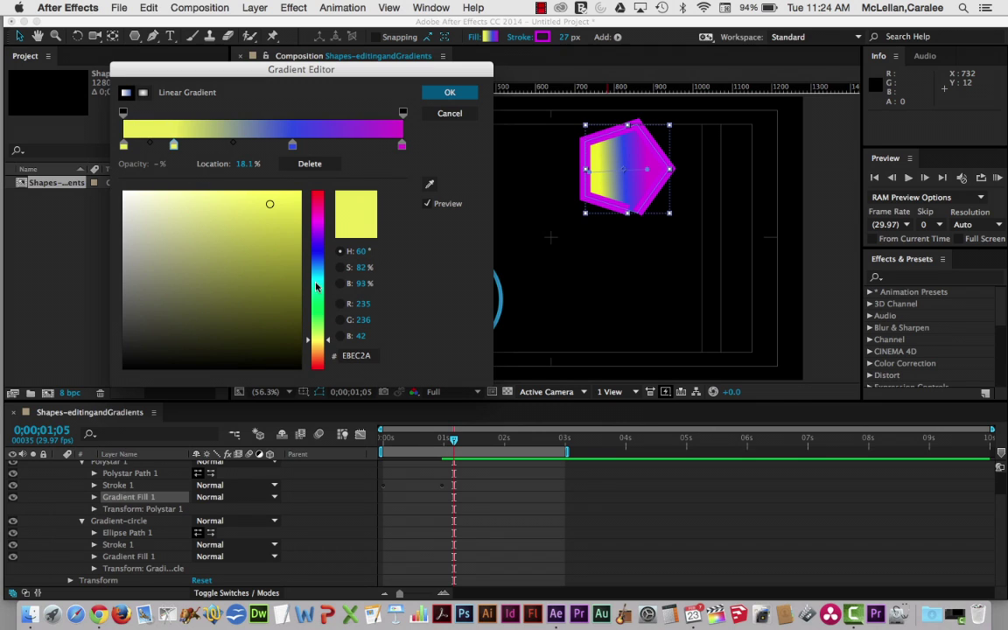
{"action": "left_click", "coordinate": [316, 289]}
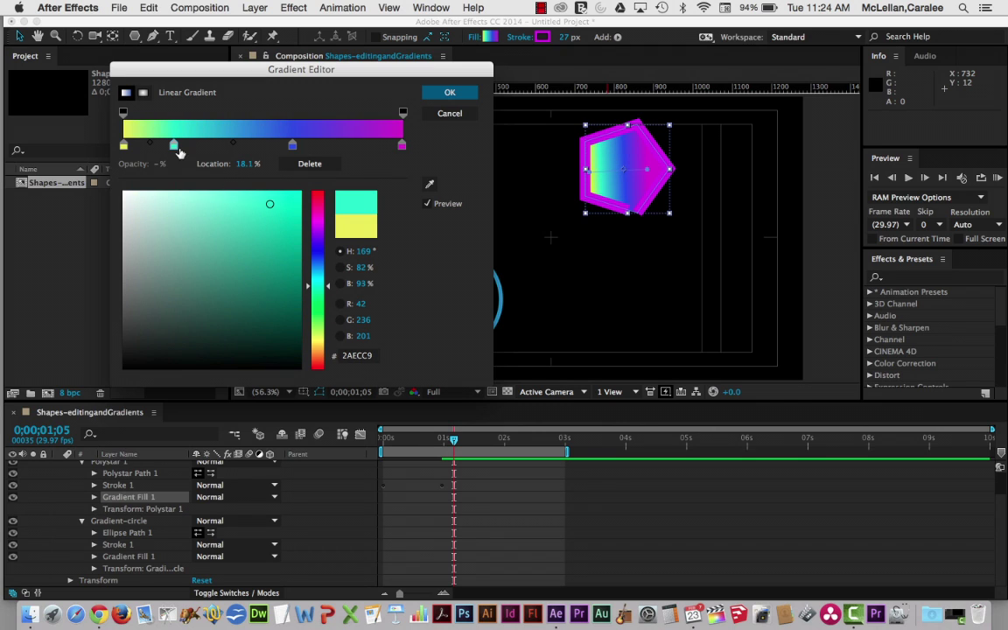
{"action": "left_click_drag", "start_coordinate": [178, 149], "coordinate": [218, 148]}
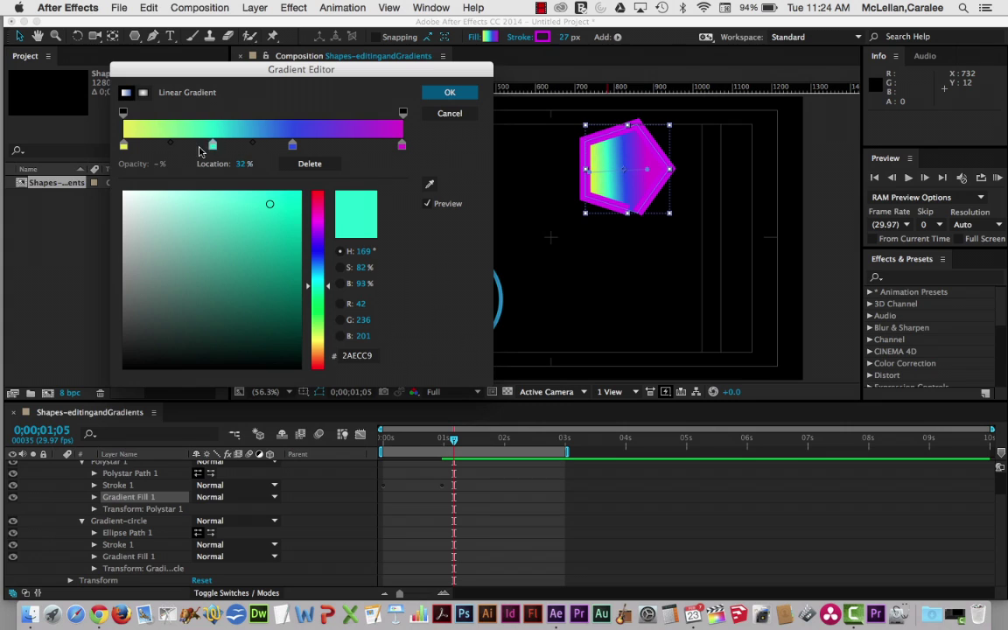
Step: Add a blue colour stop, 2A3EEC, between the yellow and turquoise stops, and shift the turquoise stop to 27.3%
{"action": "left_click", "coordinate": [148, 150]}
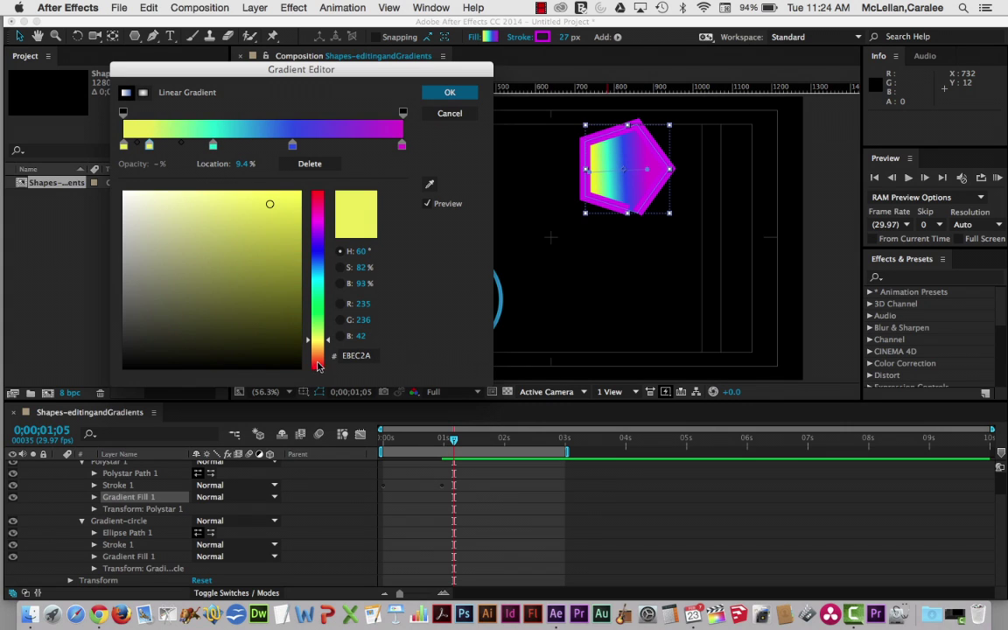
{"action": "left_click", "coordinate": [319, 256]}
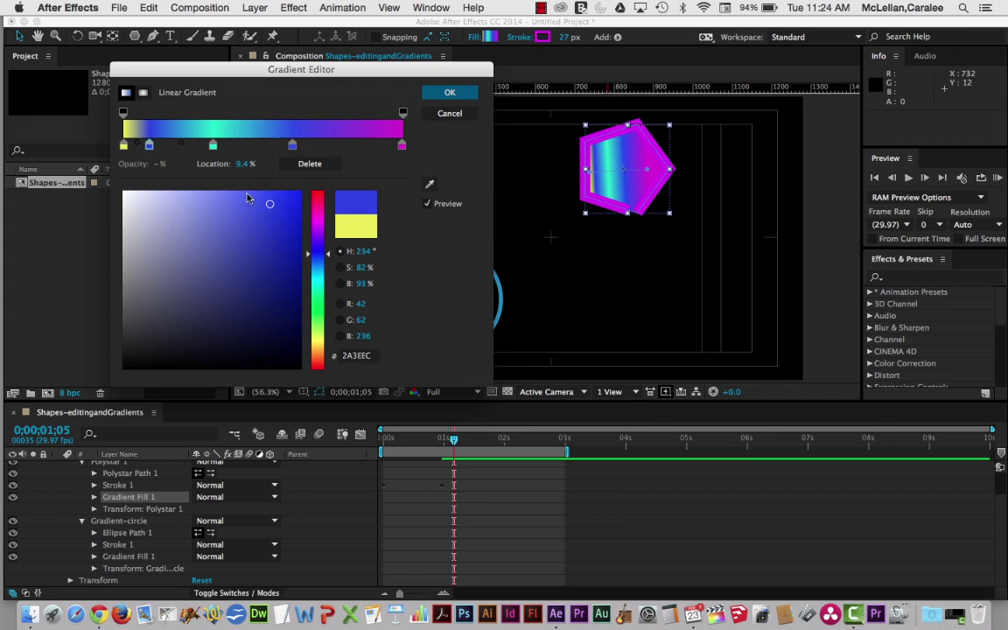
{"action": "left_click_drag", "start_coordinate": [148, 146], "coordinate": [200, 146]}
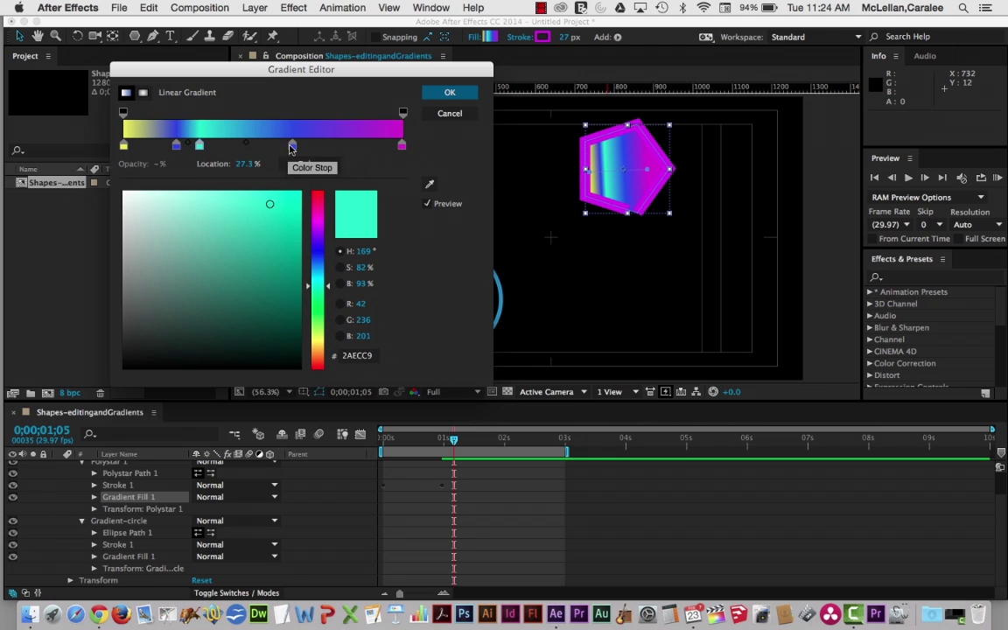
Step: Compress the pentagon's gradient with the first blue stop near 8%, turquoise near 14% and second blue at 36.9%, then apply it
{"action": "left_click_drag", "start_coordinate": [292, 146], "coordinate": [160, 147]}
{"action": "left_click", "coordinate": [197, 145]}
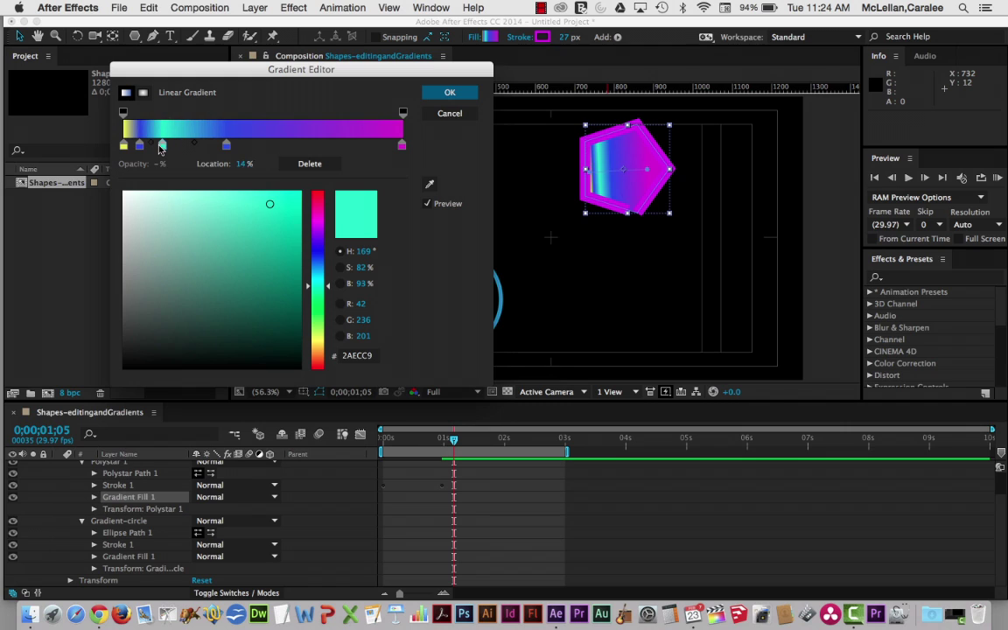
{"action": "left_click", "coordinate": [225, 146]}
{"action": "left_click_drag", "start_coordinate": [225, 147], "coordinate": [182, 147]}
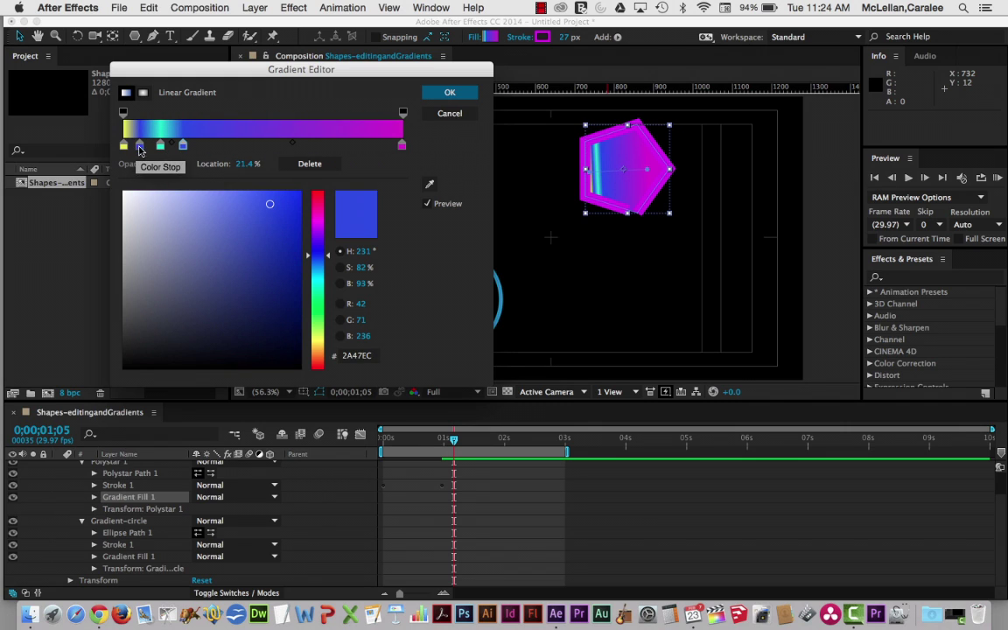
{"action": "left_click_drag", "start_coordinate": [140, 146], "coordinate": [224, 136]}
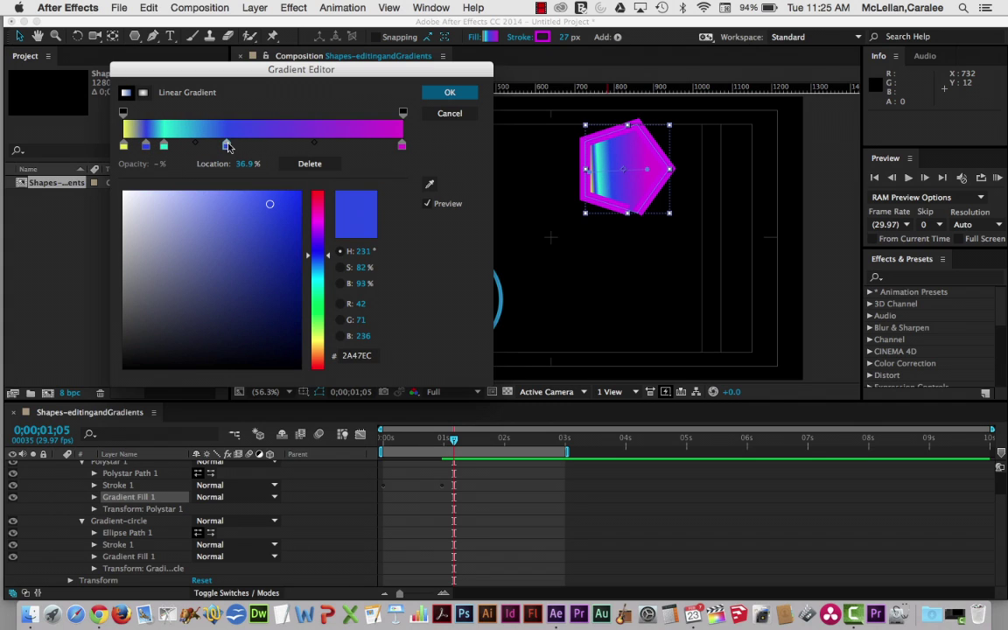
{"action": "left_click", "coordinate": [447, 95]}
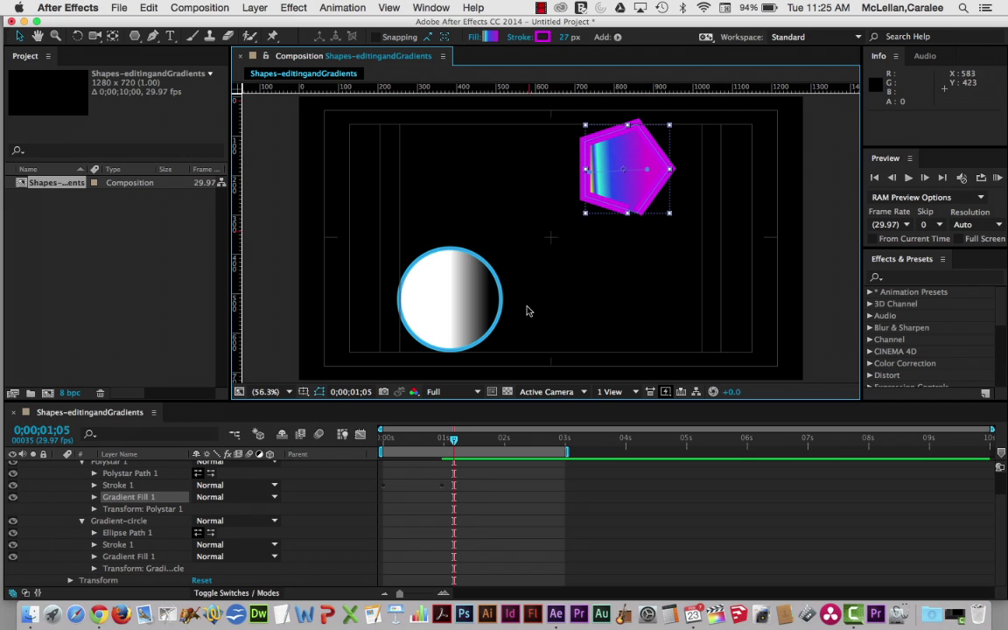
Step: Select the circle and move its gradient start point near the circle's left edge and its end point slightly inward from the right
{"action": "left_click", "coordinate": [463, 296]}
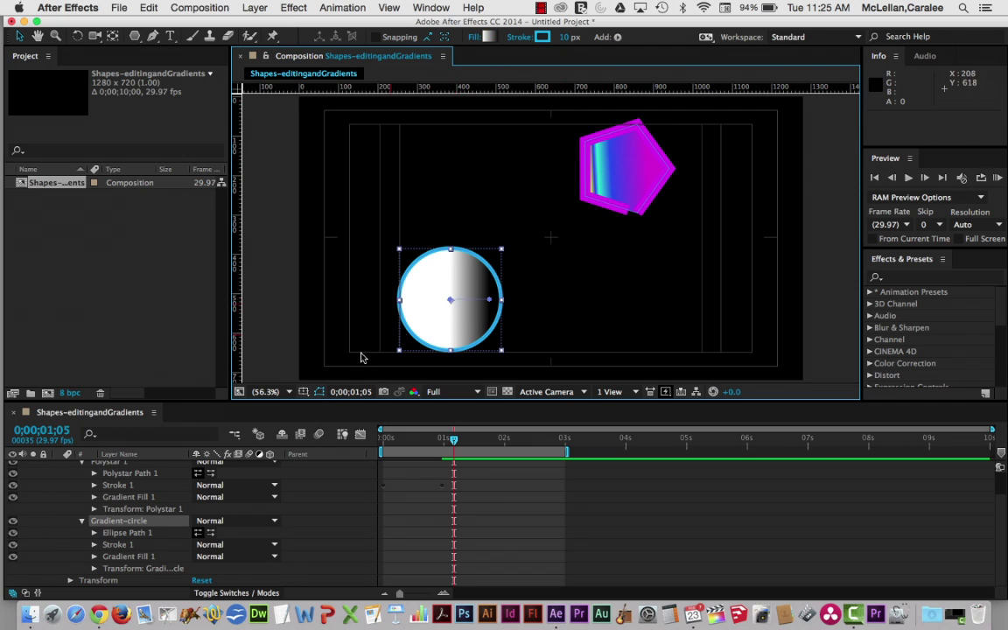
{"action": "left_click", "coordinate": [112, 525]}
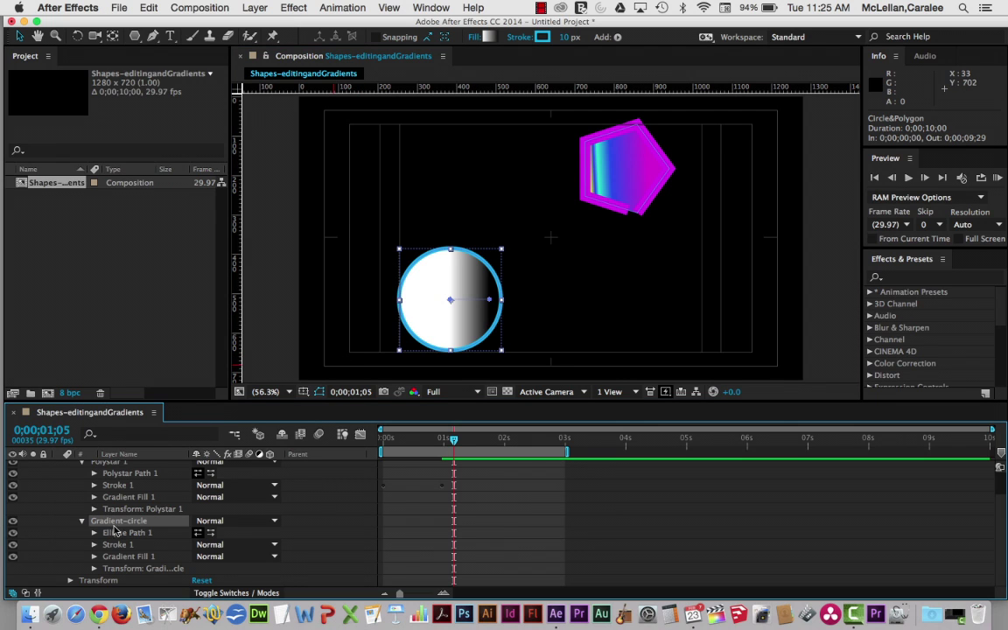
{"action": "left_click_drag", "start_coordinate": [449, 299], "coordinate": [411, 302]}
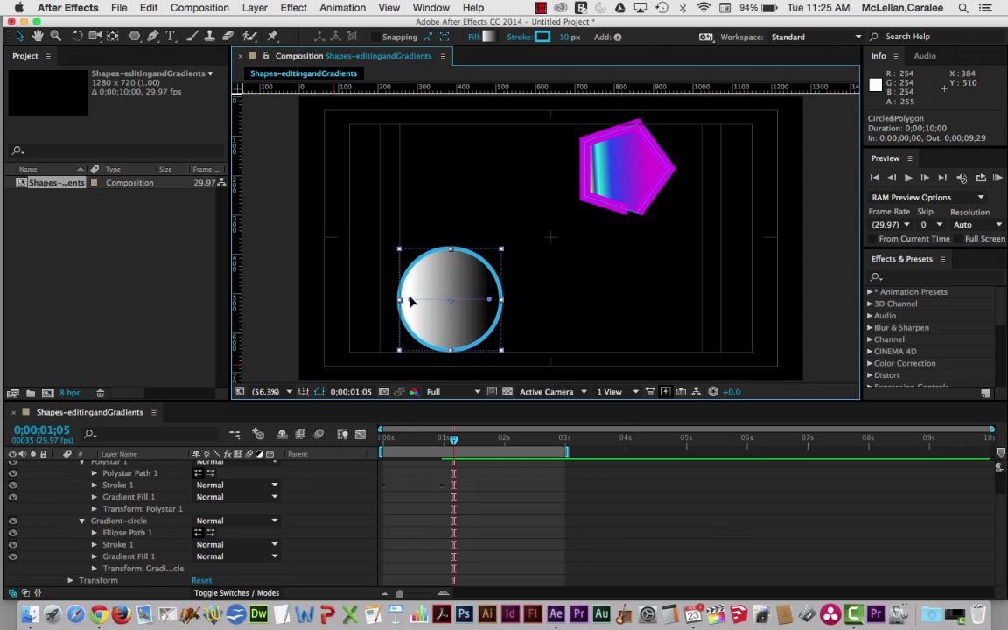
{"action": "left_click_drag", "start_coordinate": [488, 301], "coordinate": [473, 299]}
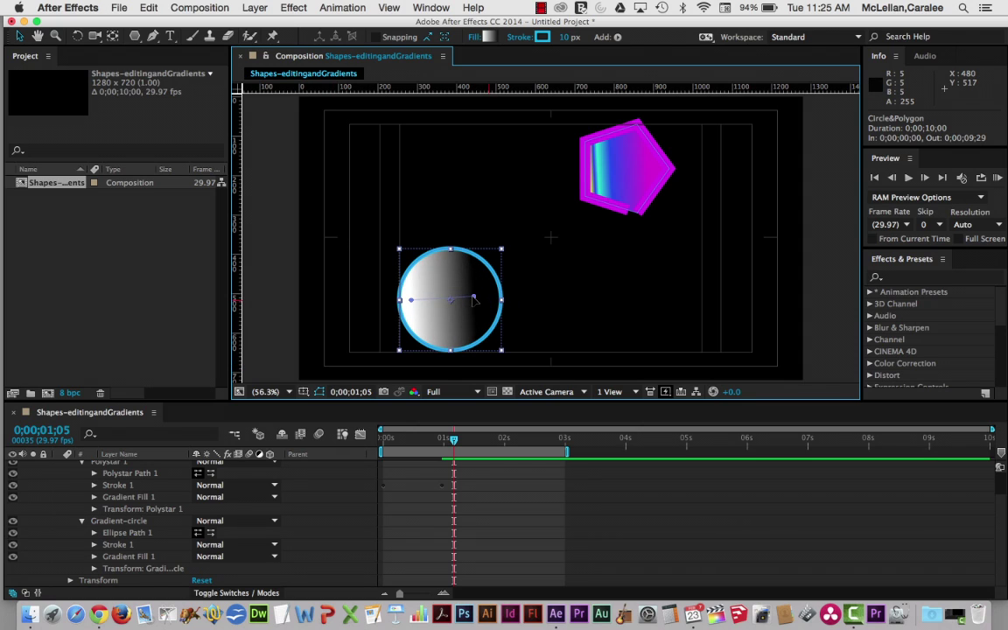
Step: Change the circle's gradient fill from linear to radial, keeping the circle visible beside the gradient editor
{"action": "left_click", "coordinate": [487, 36]}
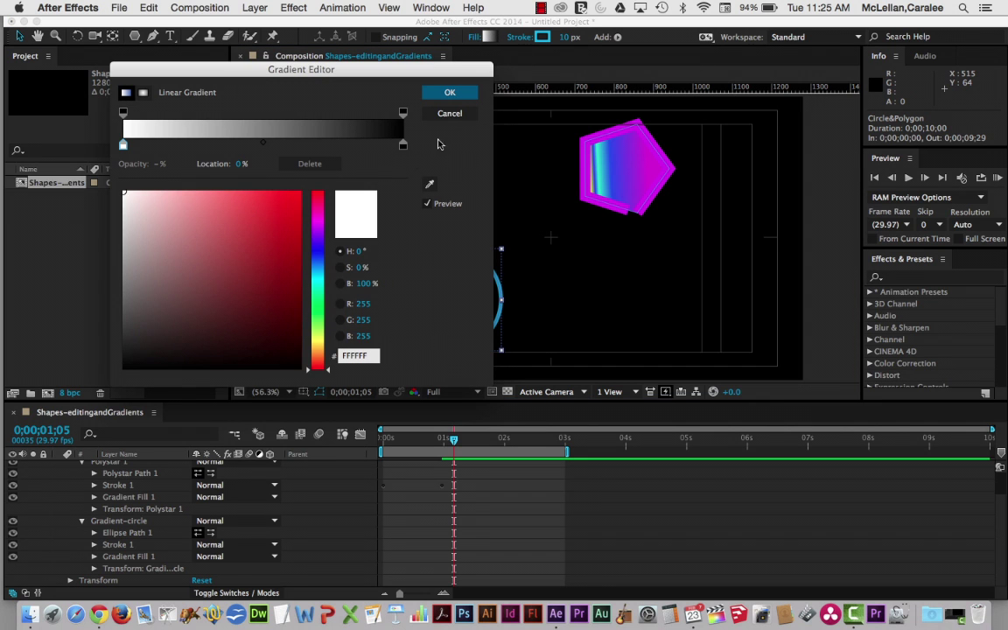
{"action": "left_click_drag", "start_coordinate": [199, 76], "coordinate": [181, 255]}
{"action": "left_click", "coordinate": [125, 271]}
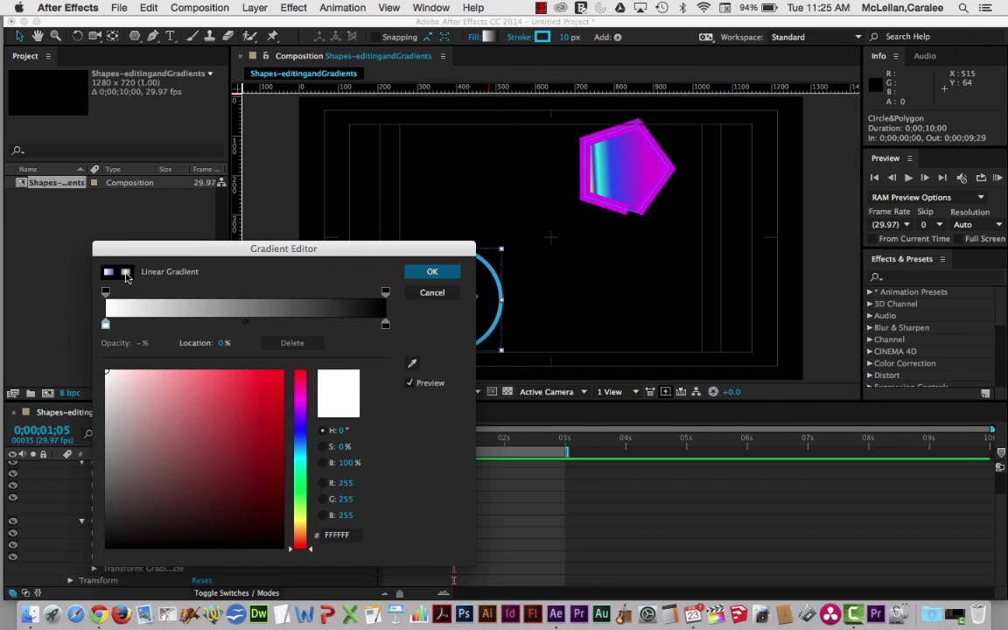
{"action": "left_click_drag", "start_coordinate": [294, 249], "coordinate": [222, 118]}
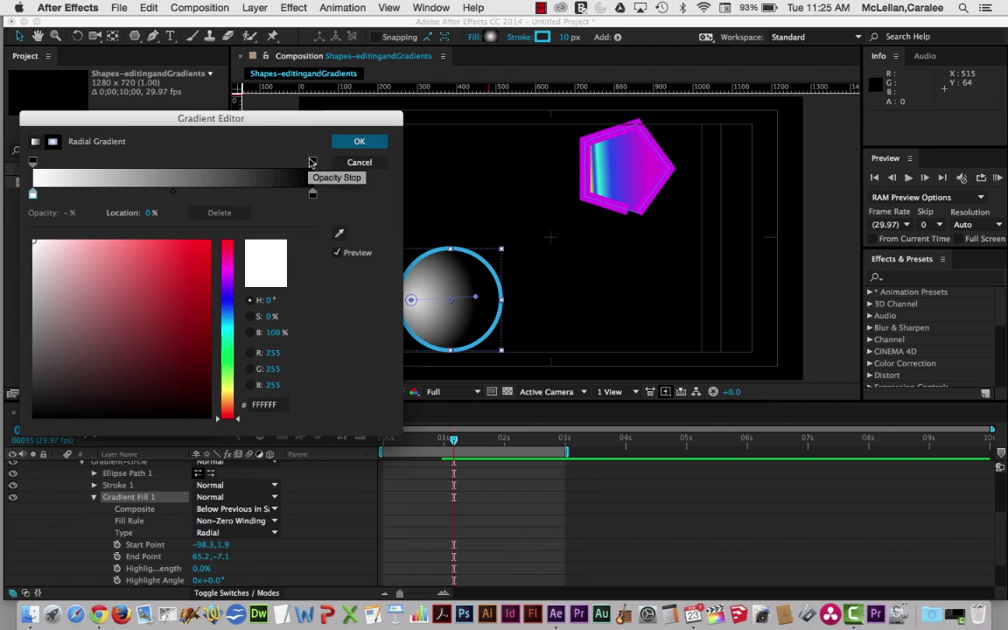
Step: Set the last colour stop of the circle's radial gradient to a near-white tint
{"action": "left_click", "coordinate": [312, 195]}
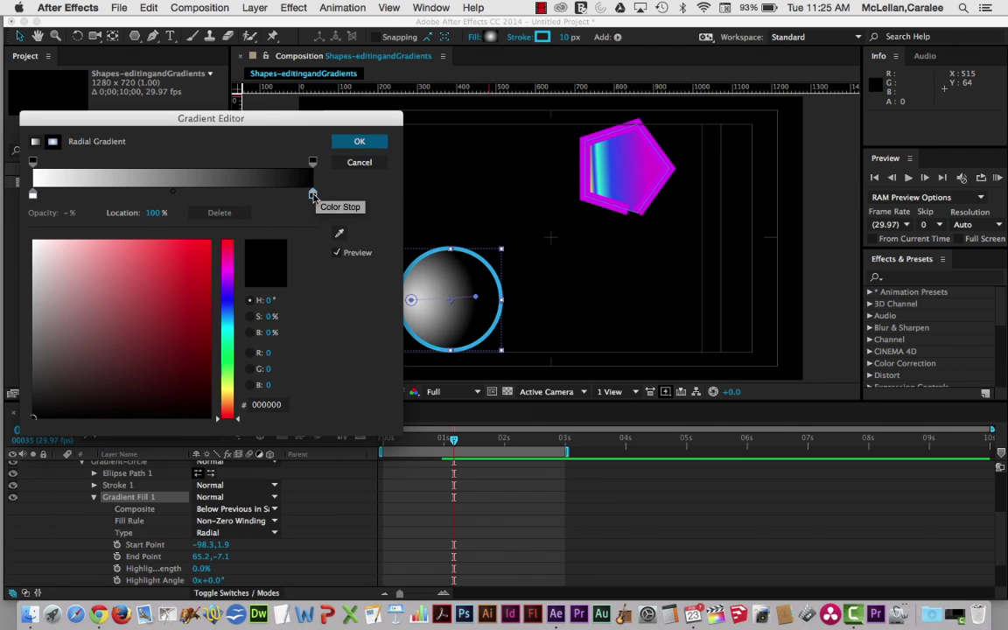
{"action": "left_click_drag", "start_coordinate": [315, 197], "coordinate": [330, 200]}
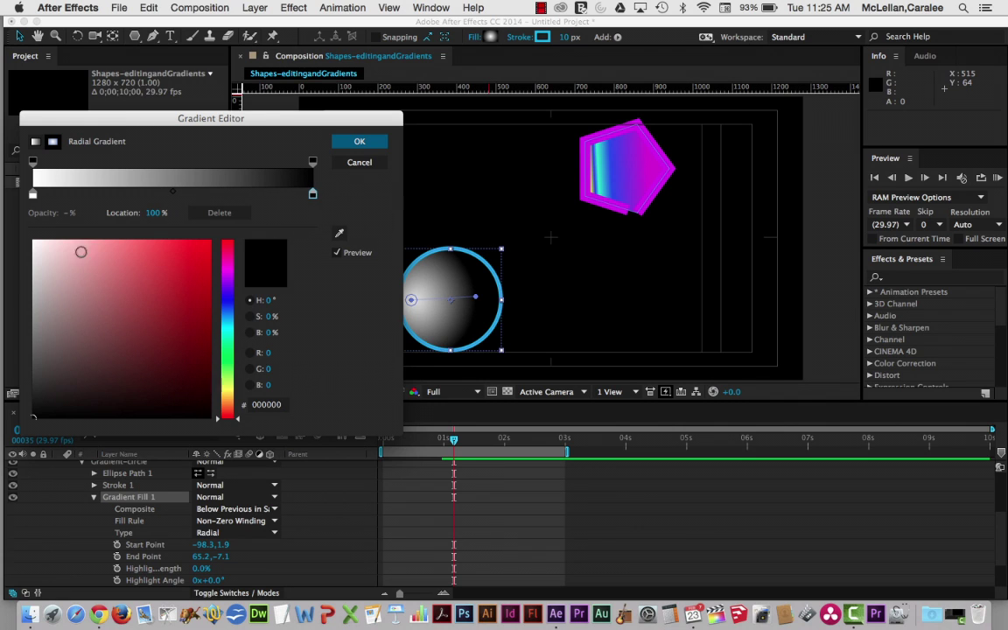
{"action": "left_click_drag", "start_coordinate": [80, 252], "coordinate": [39, 241]}
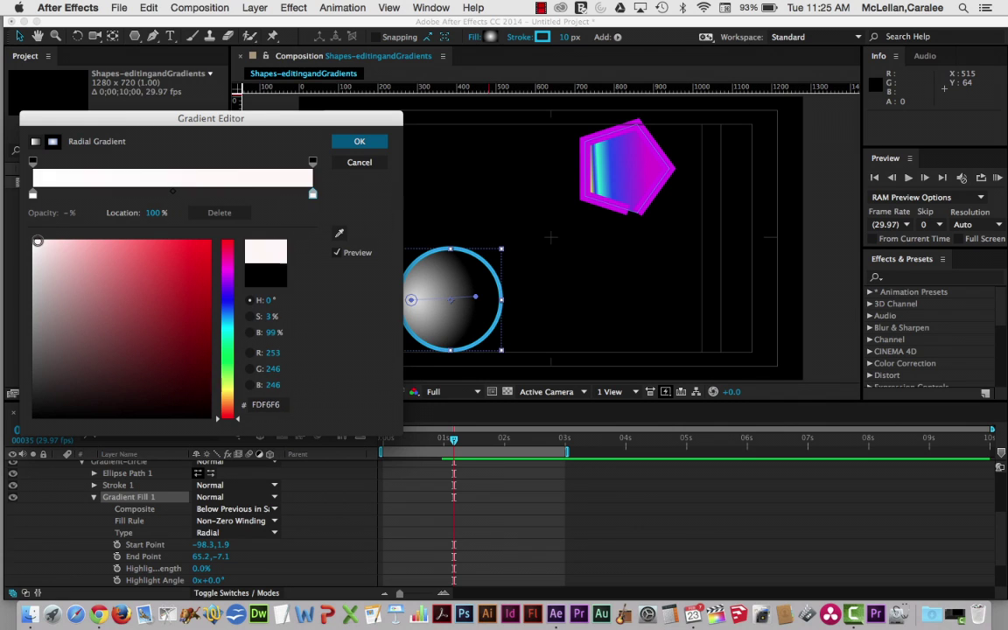
Step: Set the last opacity stop of the circle's gradient to 10% and apply the gradient
{"action": "left_click", "coordinate": [313, 162]}
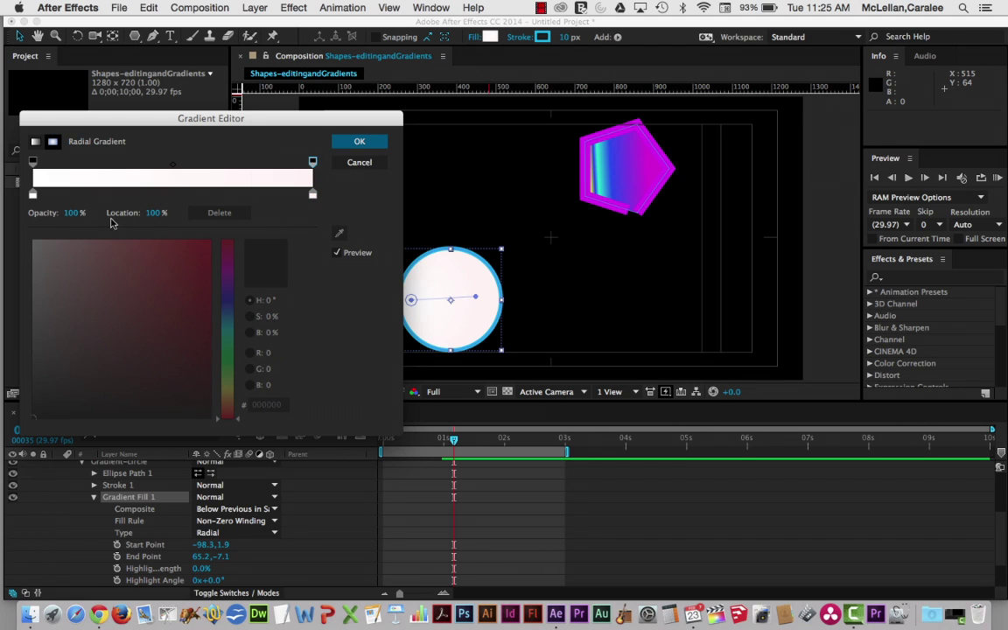
{"action": "left_click_drag", "start_coordinate": [74, 213], "coordinate": [0, 210]}
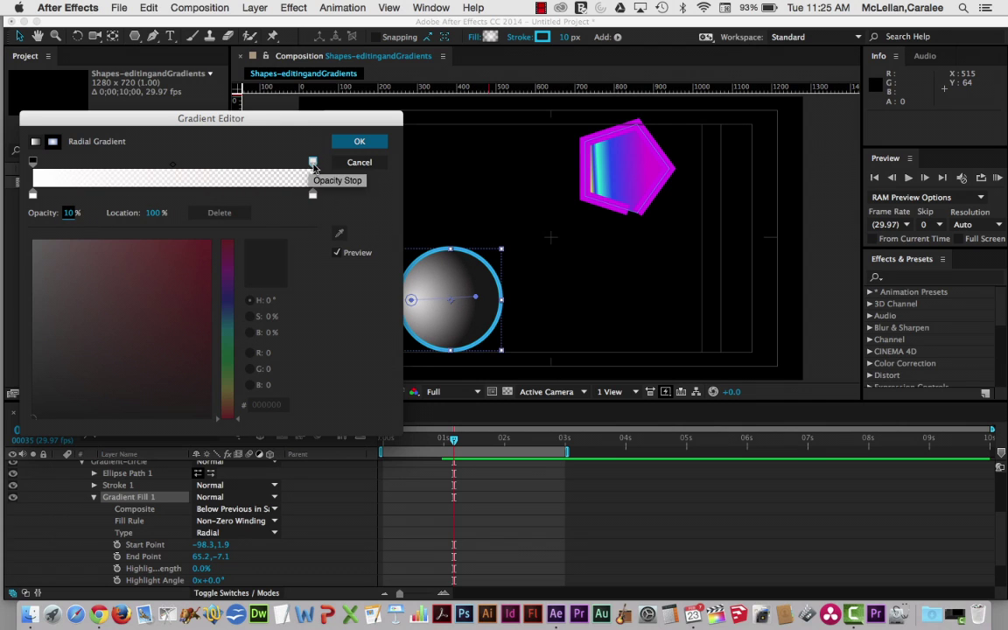
{"action": "left_click_drag", "start_coordinate": [371, 128], "coordinate": [392, 154]}
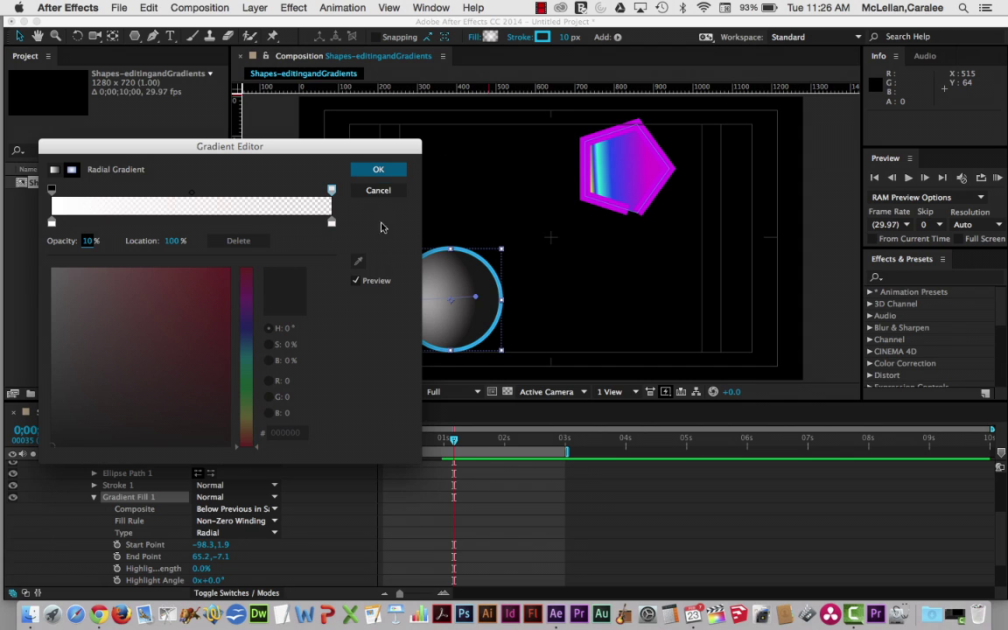
{"action": "left_click", "coordinate": [378, 172]}
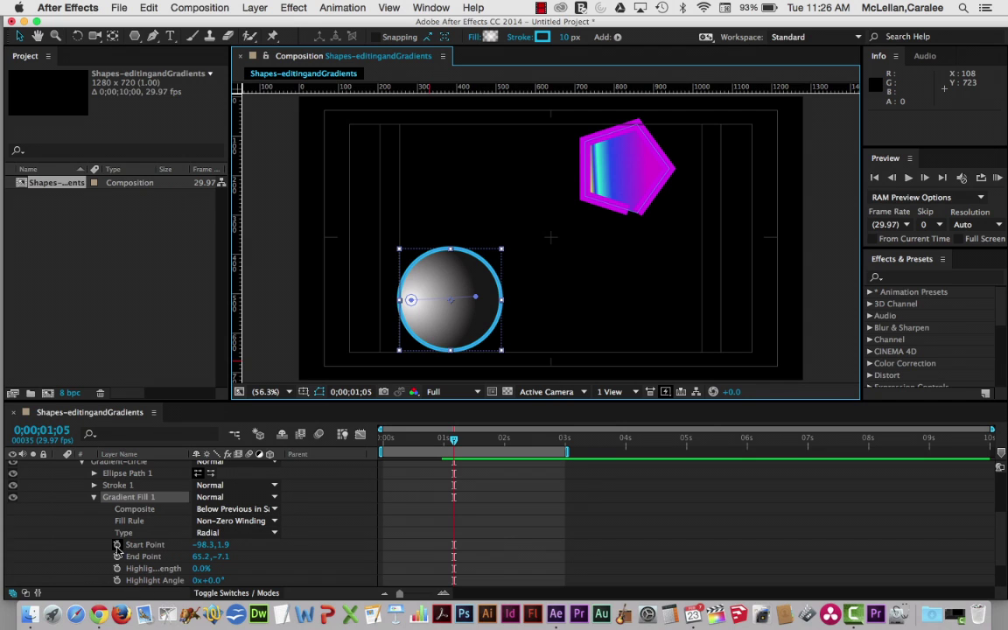
Step: Animate the circle gradient's start point with a keyframe at 0;00;00;00 and another at 0;00;01;01 set to 237.7, 1.9
{"action": "left_click_drag", "start_coordinate": [453, 439], "coordinate": [354, 442]}
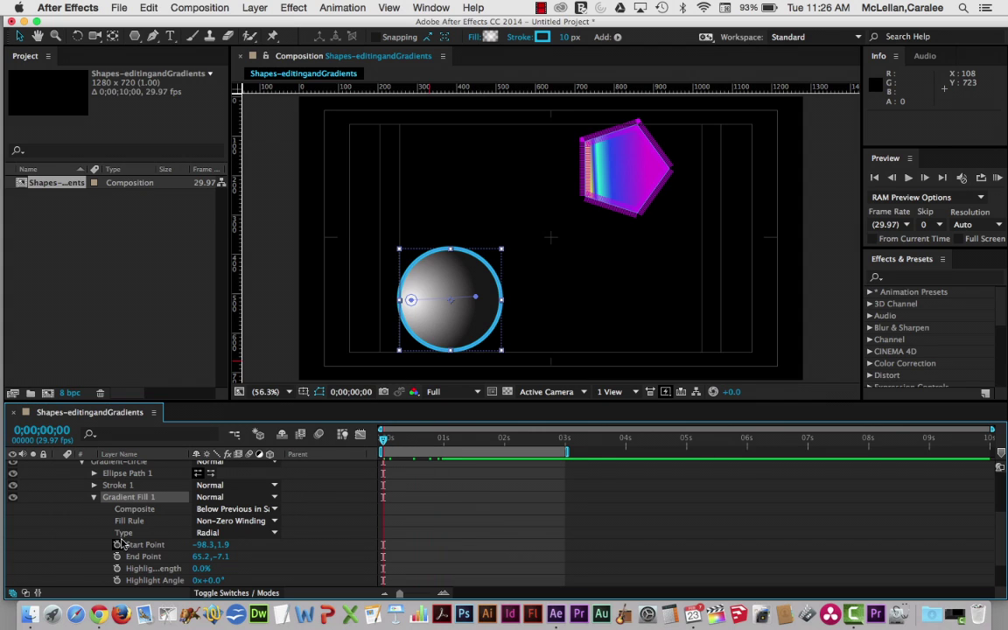
{"action": "left_click", "coordinate": [117, 544]}
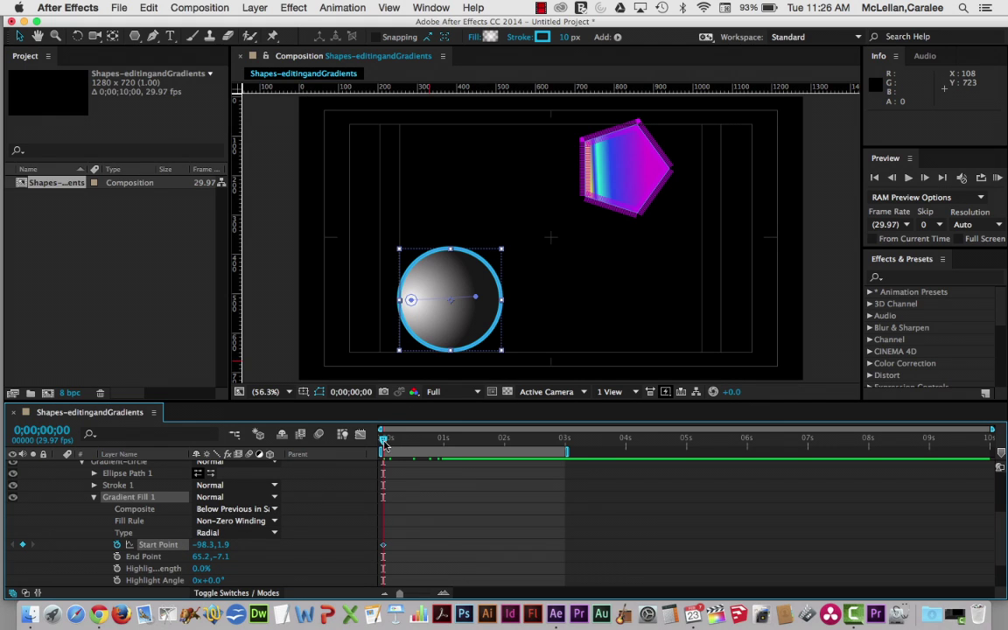
{"action": "left_click_drag", "start_coordinate": [384, 444], "coordinate": [446, 442]}
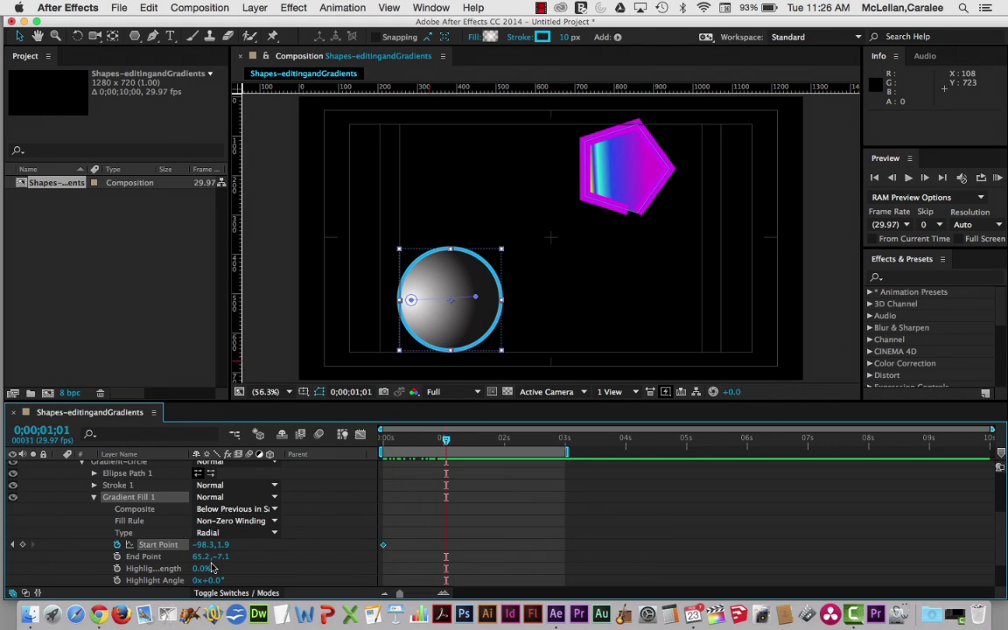
{"action": "left_click", "coordinate": [22, 544]}
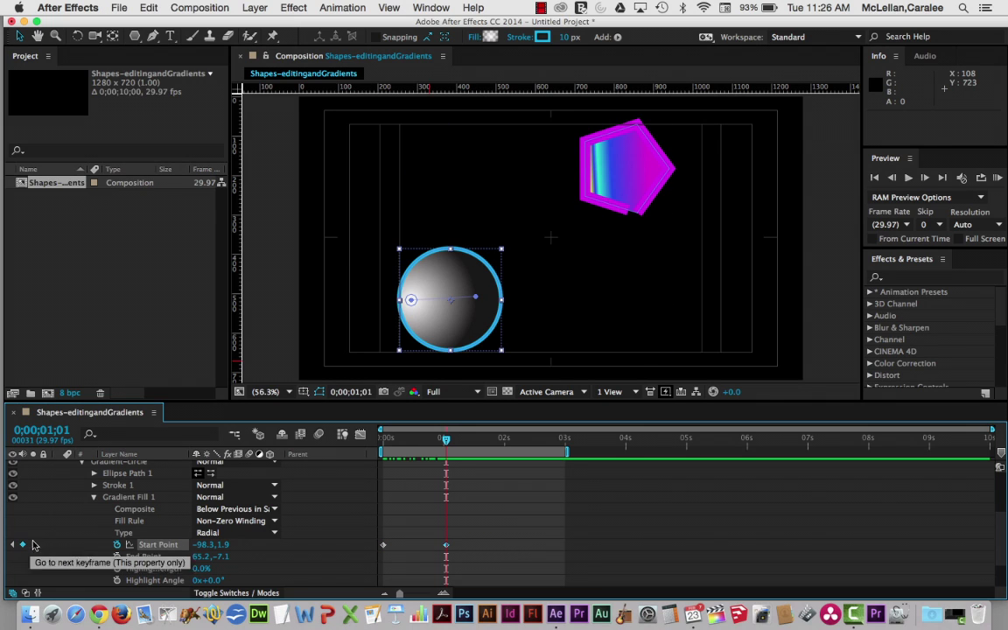
{"action": "left_click_drag", "start_coordinate": [200, 544], "coordinate": [298, 533]}
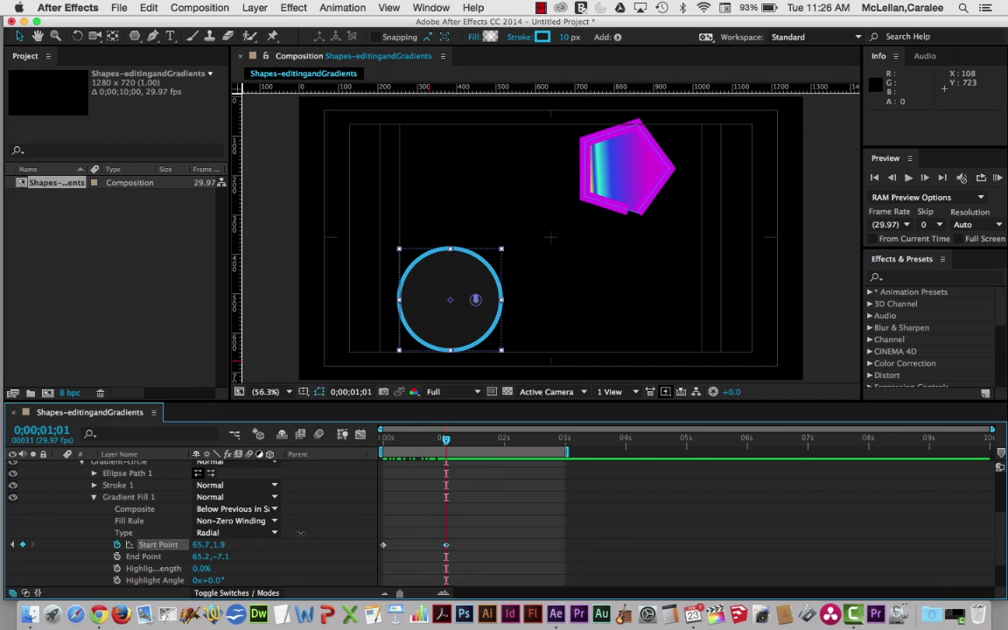
{"action": "left_click_drag", "start_coordinate": [278, 479], "coordinate": [387, 501]}
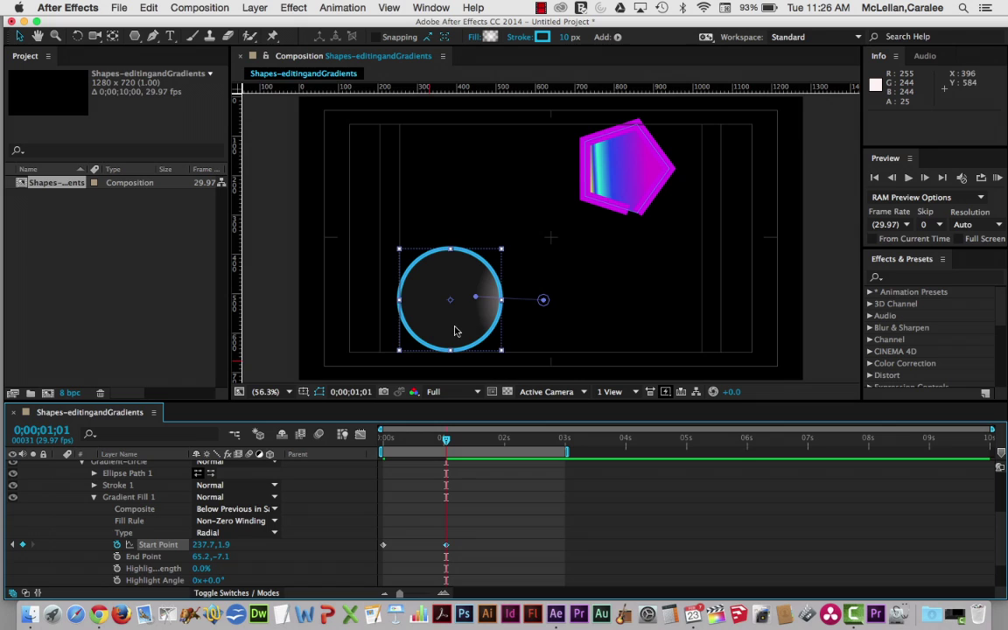
{"action": "left_click_drag", "start_coordinate": [475, 299], "coordinate": [430, 309]}
{"action": "mouse_move", "coordinate": [446, 443]}
{"action": "left_mouse_down"}
{"action": "mouse_move", "coordinate": [372, 453]}
{"action": "mouse_move", "coordinate": [451, 443]}
{"action": "mouse_move", "coordinate": [382, 442]}
{"action": "mouse_move", "coordinate": [447, 443]}
{"action": "left_mouse_up"}
{"action": "key", "text": "super+z"}
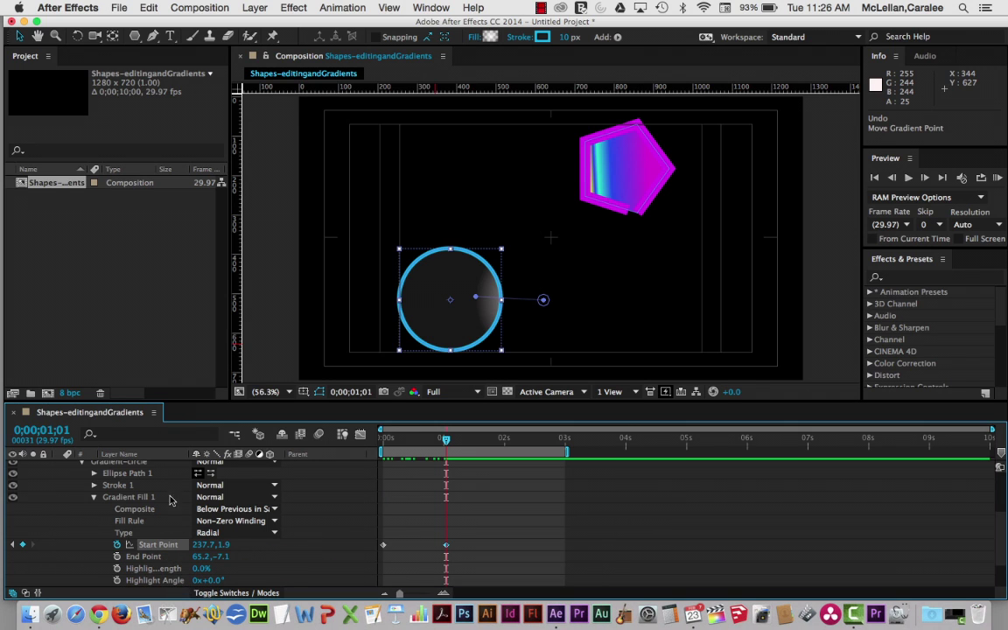
Step: Animate the circle gradient's end point with a keyframe at 0;00;01;01 and another at 0;00;01;27 set to -86.8, -7.1
{"action": "left_click", "coordinate": [117, 556]}
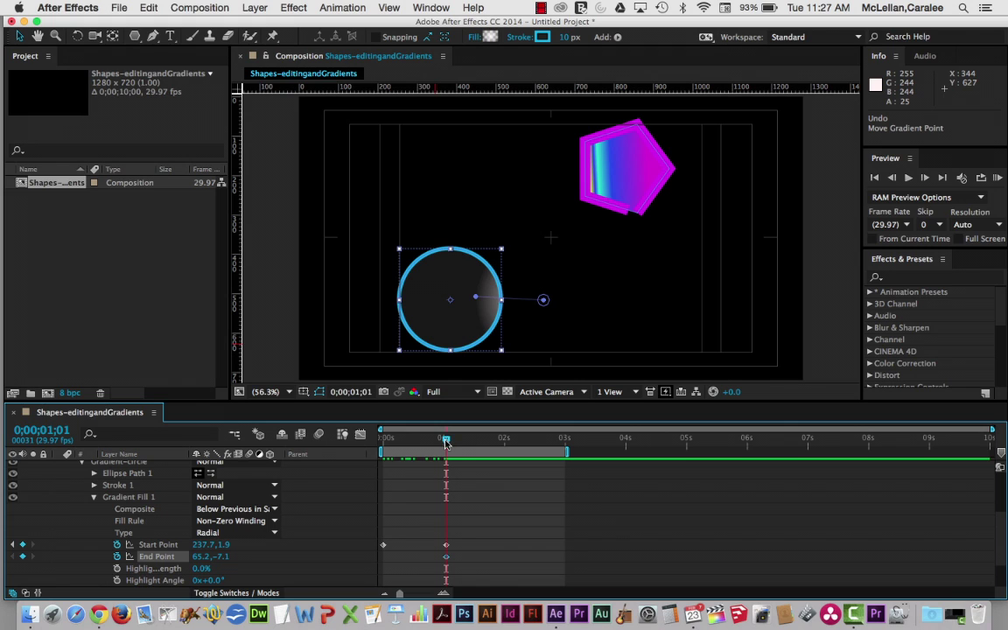
{"action": "left_click_drag", "start_coordinate": [446, 441], "coordinate": [499, 440]}
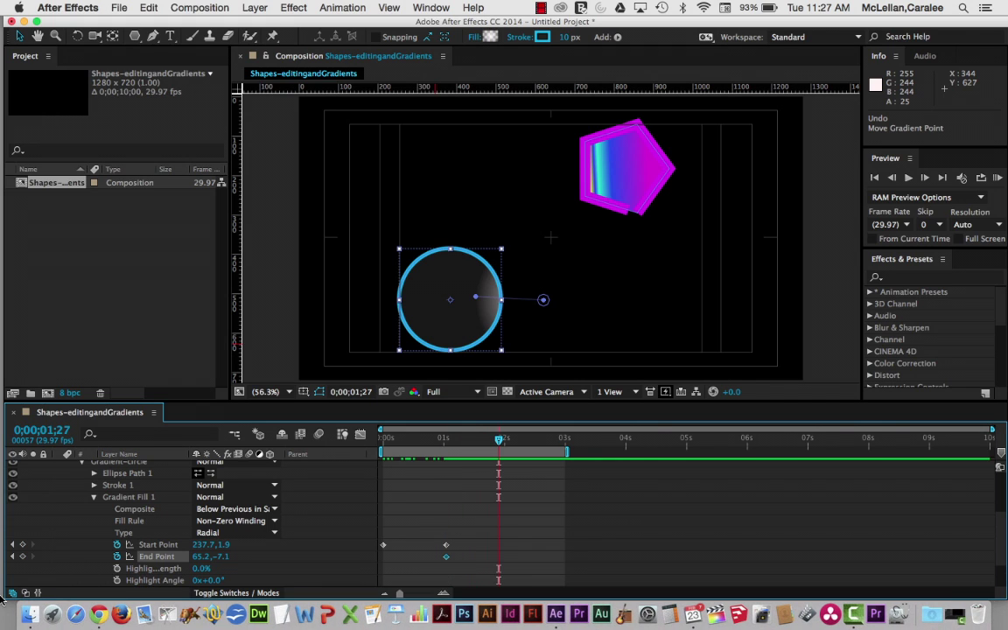
{"action": "left_click", "coordinate": [22, 557]}
{"action": "left_click_drag", "start_coordinate": [210, 556], "coordinate": [128, 515]}
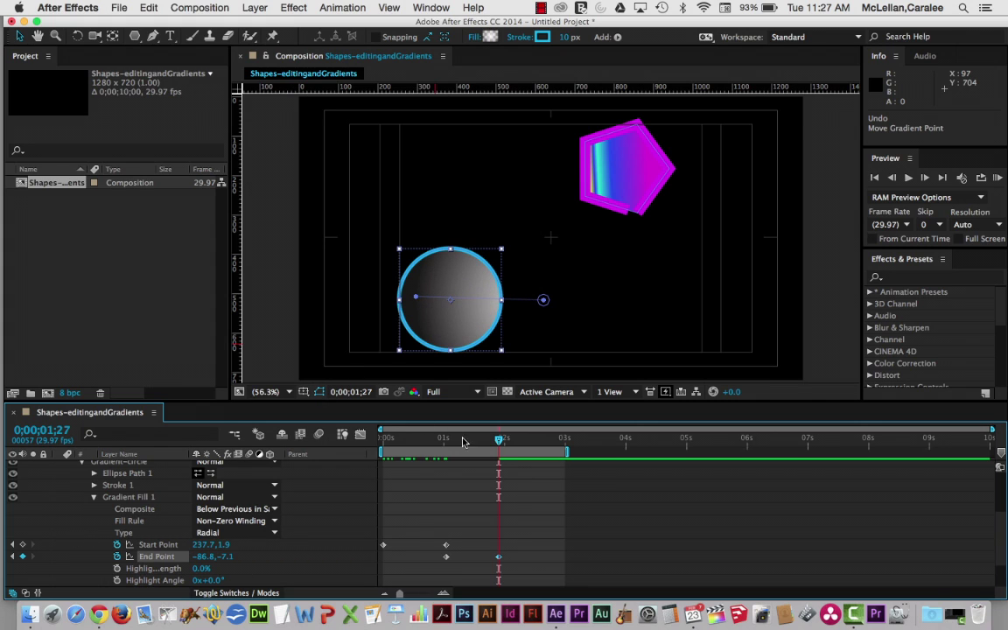
{"action": "mouse_move", "coordinate": [499, 445]}
{"action": "left_mouse_down"}
{"action": "mouse_move", "coordinate": [442, 450]}
{"action": "mouse_move", "coordinate": [319, 416]}
{"action": "mouse_move", "coordinate": [498, 454]}
{"action": "left_mouse_up"}
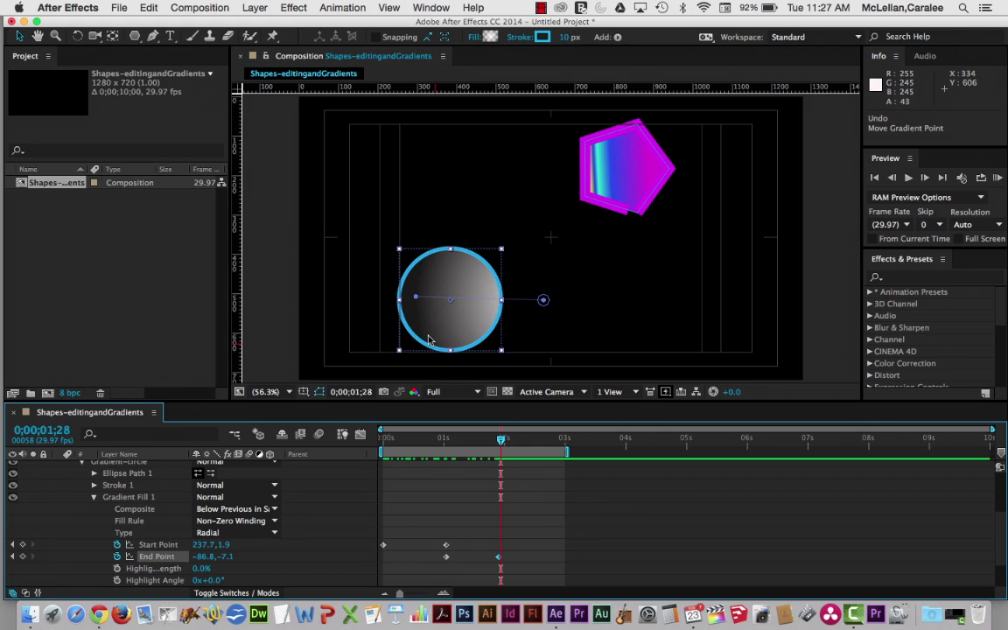
Step: Collapse the circle's Gradient Fill 1 properties and select the pentagon's Polystar Path 1
{"action": "left_click", "coordinate": [102, 508]}
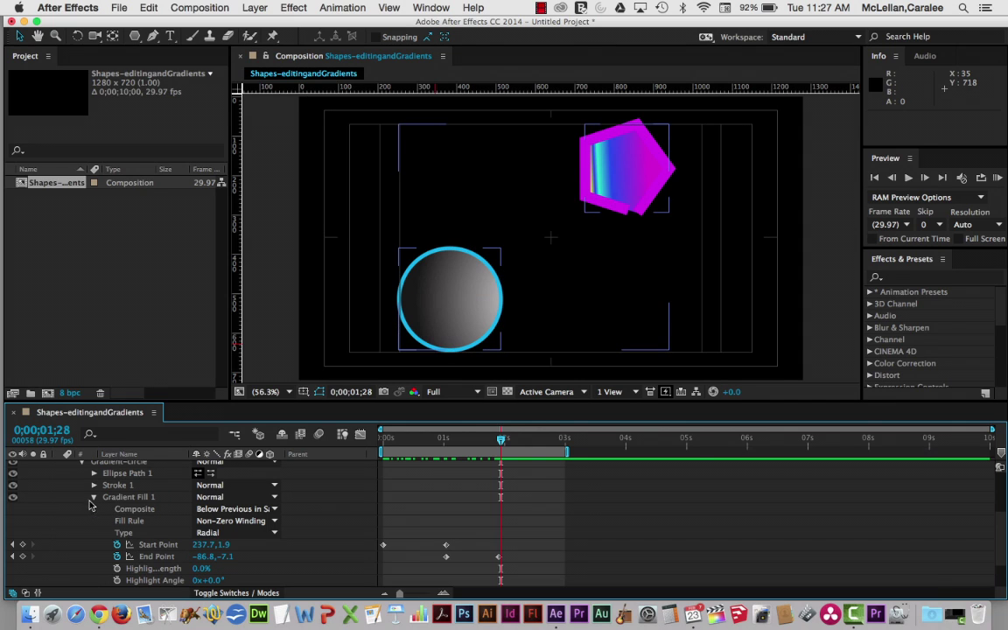
{"action": "left_click", "coordinate": [94, 498]}
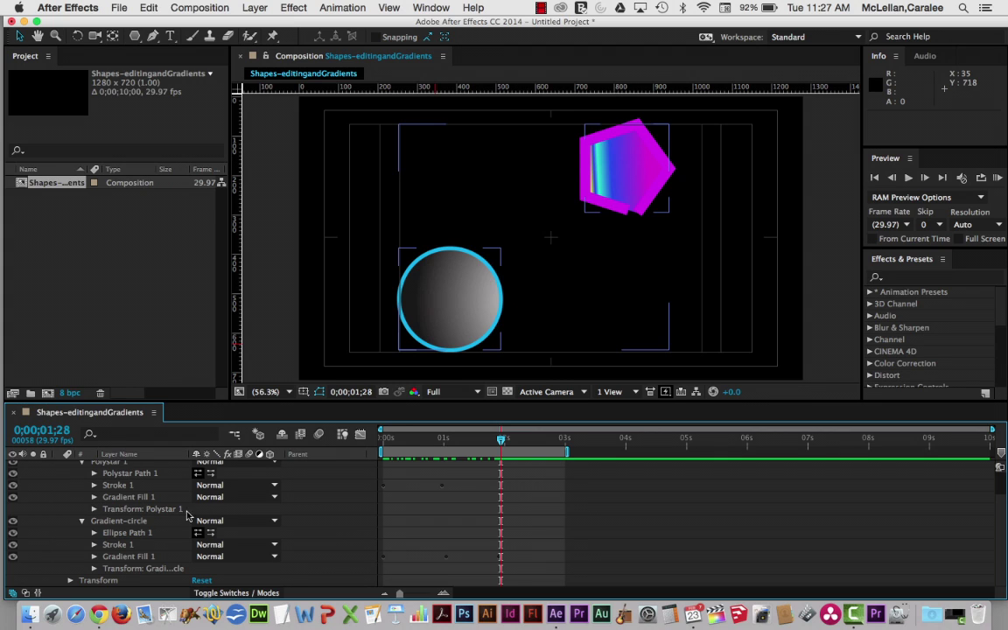
{"action": "left_click", "coordinate": [120, 522]}
{"action": "left_click", "coordinate": [123, 533]}
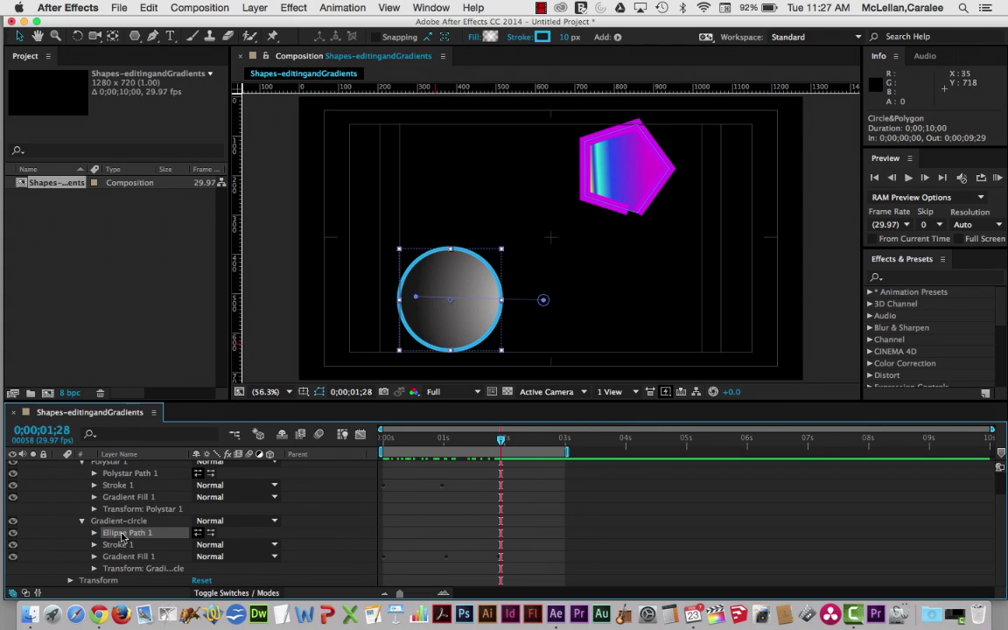
{"action": "left_click", "coordinate": [127, 474]}
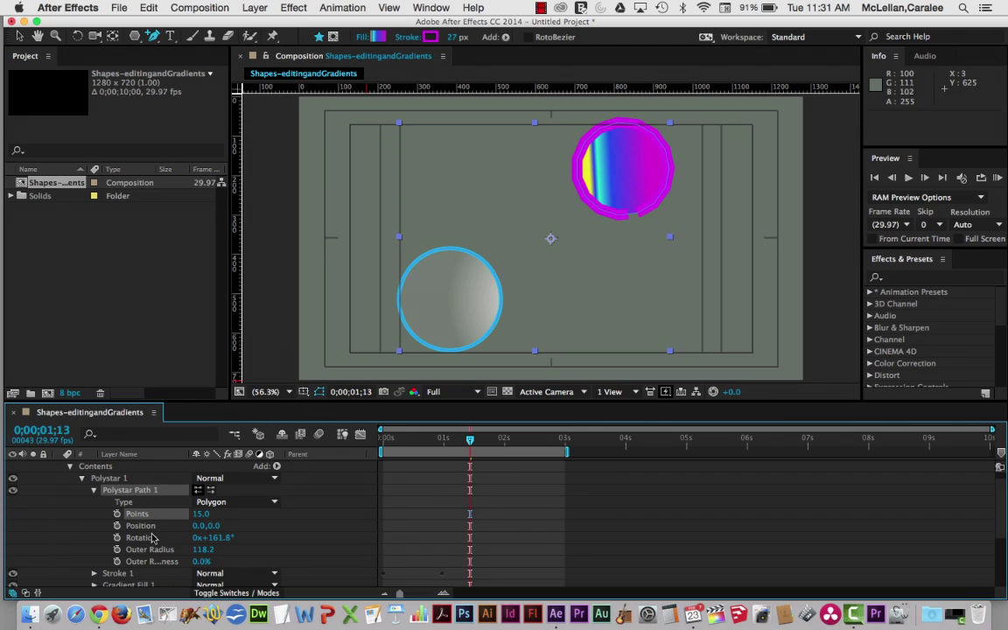
Step: Set the Points value of the pentagon's Polystar Path 1 to 3
{"action": "left_click_drag", "start_coordinate": [200, 520], "coordinate": [201, 520]}
{"action": "left_click", "coordinate": [94, 490]}
{"action": "left_click", "coordinate": [93, 490]}
{"action": "left_click", "coordinate": [203, 514]}
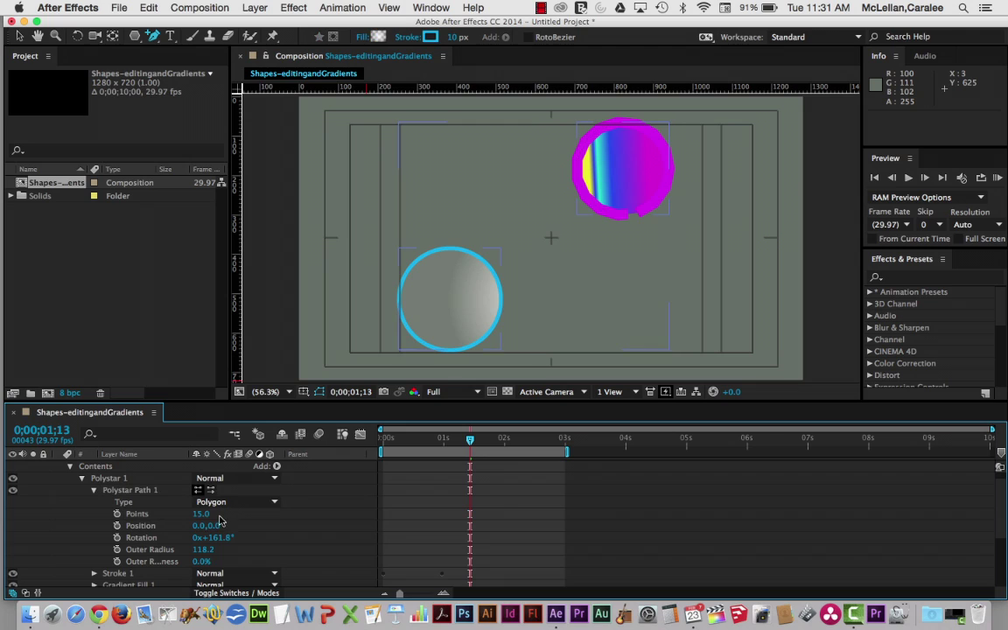
{"action": "type", "text": "31"}
{"action": "key", "text": "Return"}
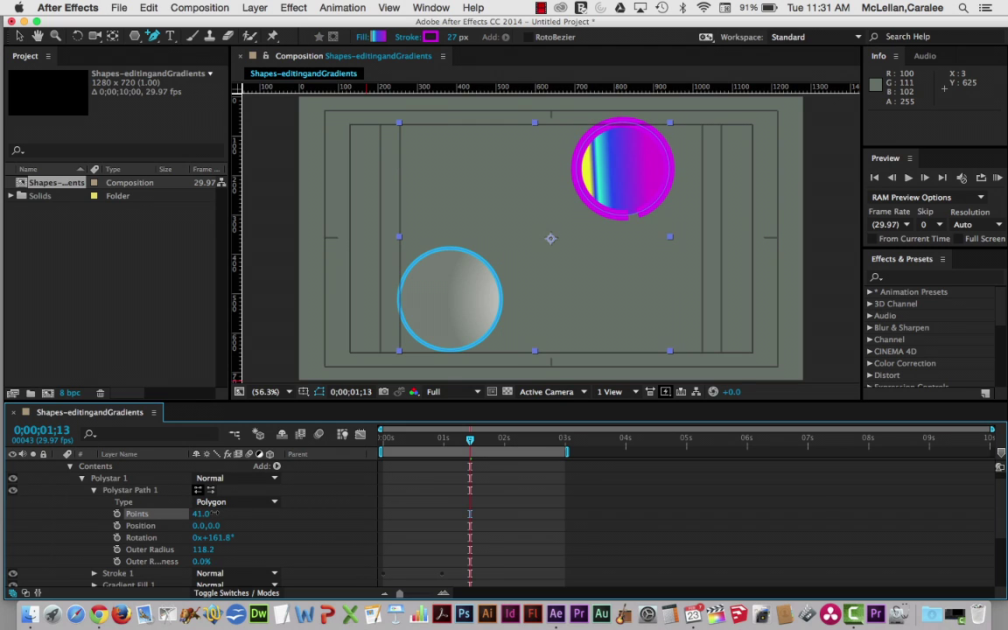
{"action": "left_click_drag", "start_coordinate": [210, 514], "coordinate": [179, 512]}
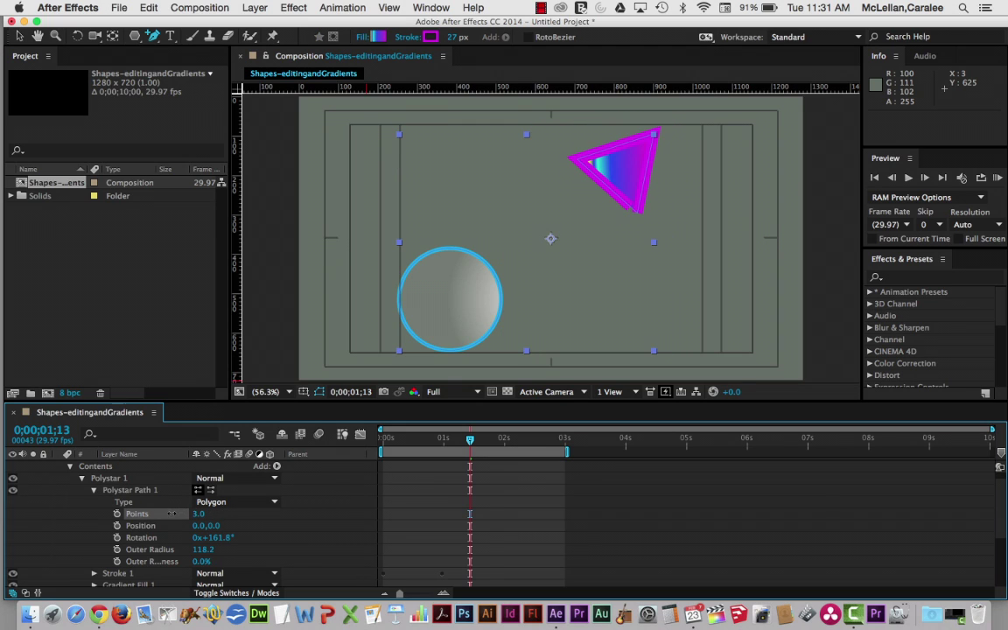
Step: Animate the polygon's Points with a keyframe at 0;00;00;00 and another at 0;00;02;00 set to 70
{"action": "left_click_drag", "start_coordinate": [471, 445], "coordinate": [363, 445]}
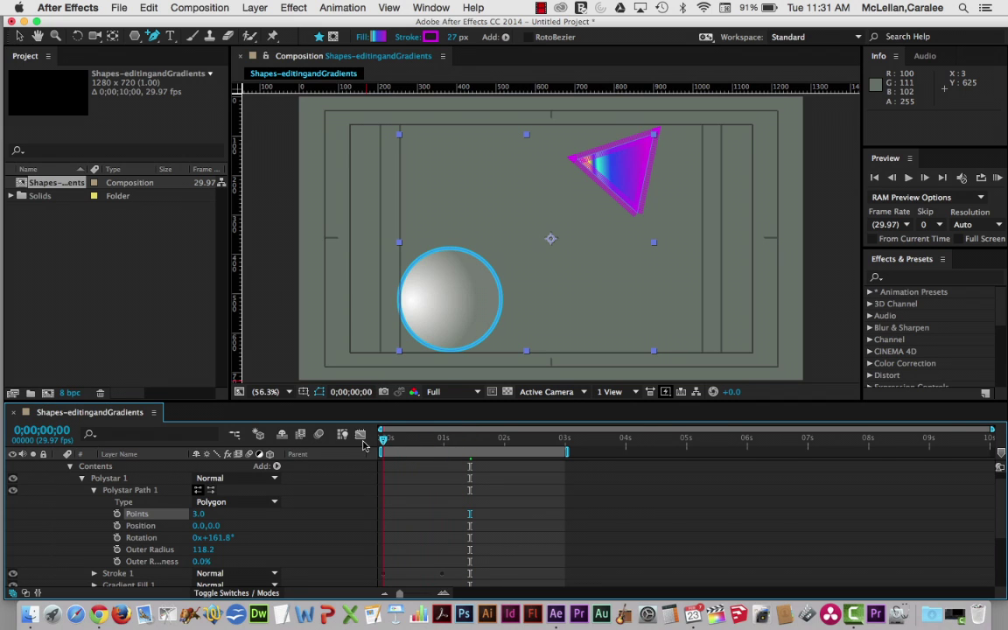
{"action": "left_click", "coordinate": [117, 514]}
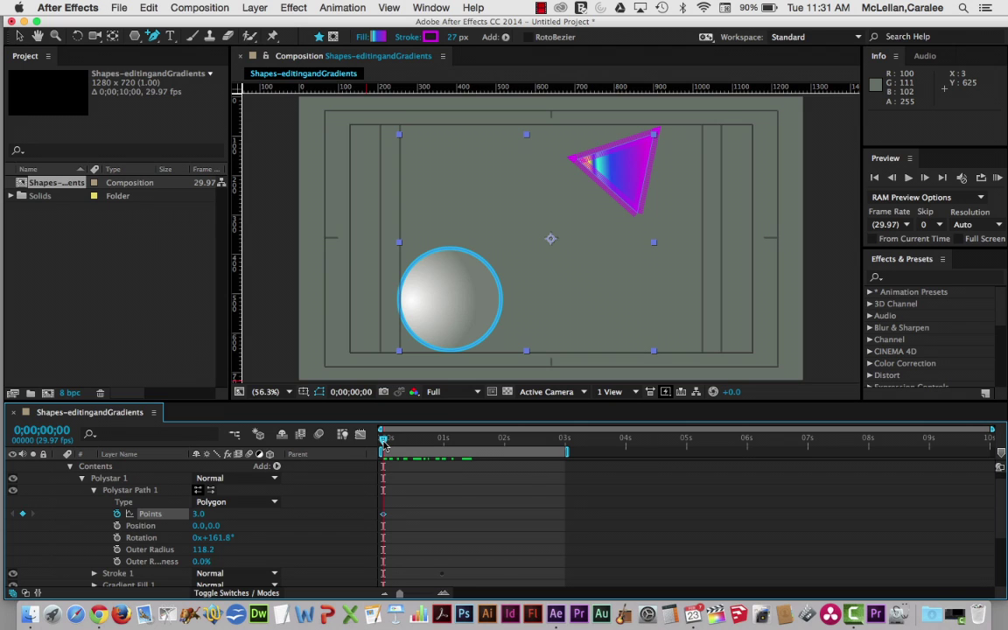
{"action": "left_click_drag", "start_coordinate": [385, 441], "coordinate": [504, 438]}
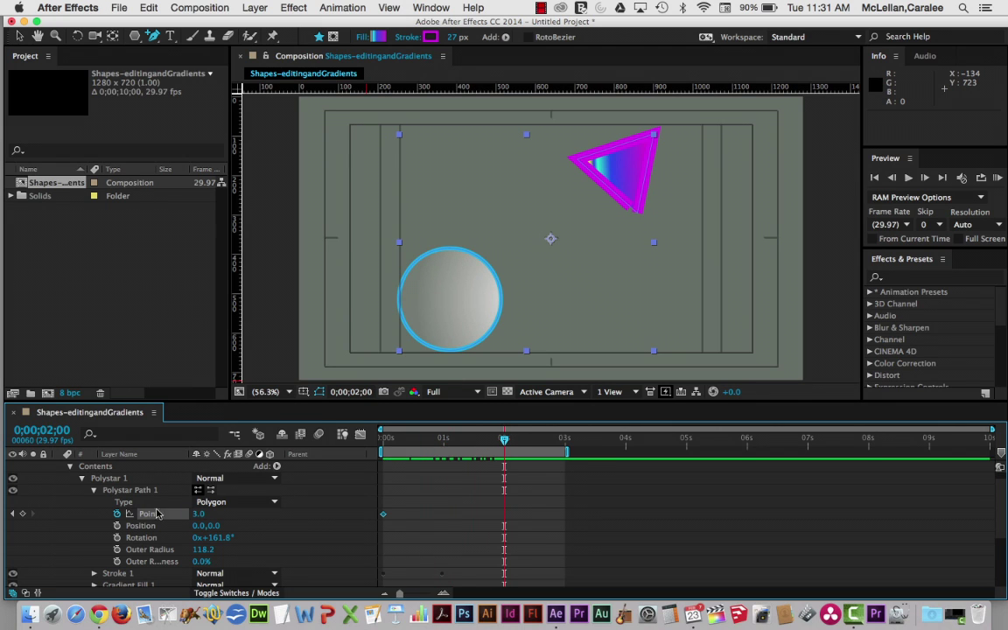
{"action": "left_click", "coordinate": [22, 514]}
{"action": "type", "text": "36"}
{"action": "key", "text": "Return"}
{"action": "left_click_drag", "start_coordinate": [238, 514], "coordinate": [245, 513]}
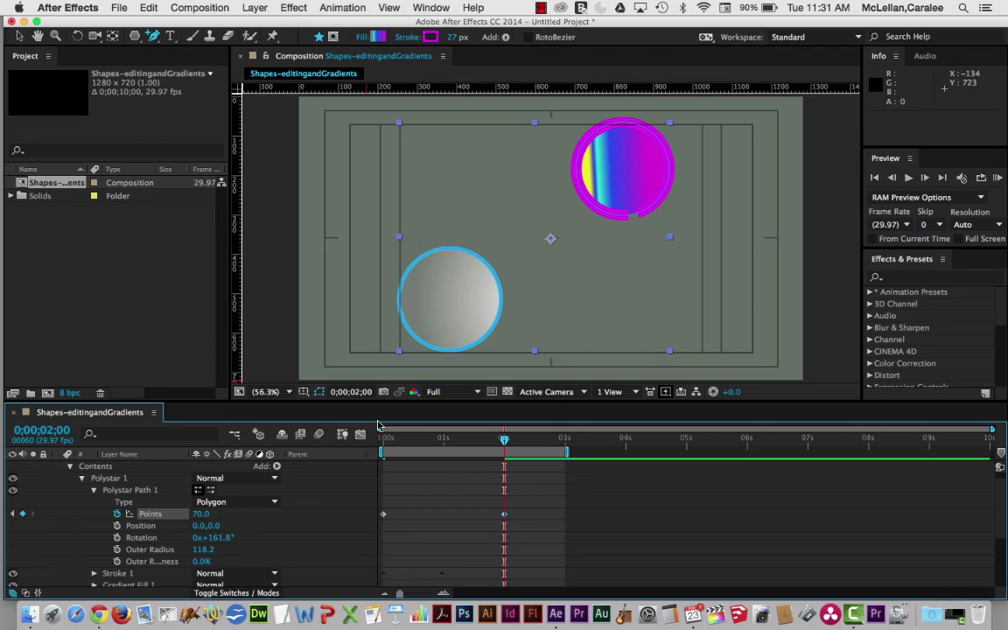
Step: Move the second Points keyframe to 0;00;00;29 and scrub through the shape change
{"action": "left_click_drag", "start_coordinate": [505, 440], "coordinate": [442, 461]}
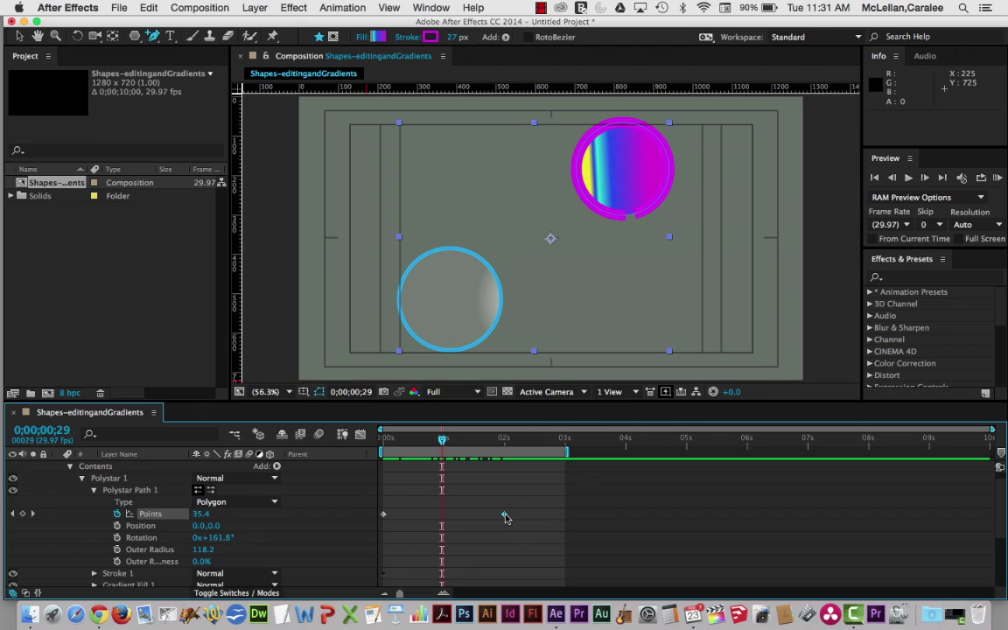
{"action": "left_click_drag", "start_coordinate": [504, 514], "coordinate": [442, 516]}
{"action": "mouse_move", "coordinate": [442, 438]}
{"action": "left_mouse_down"}
{"action": "mouse_move", "coordinate": [353, 453]}
{"action": "mouse_move", "coordinate": [451, 454]}
{"action": "left_mouse_up"}
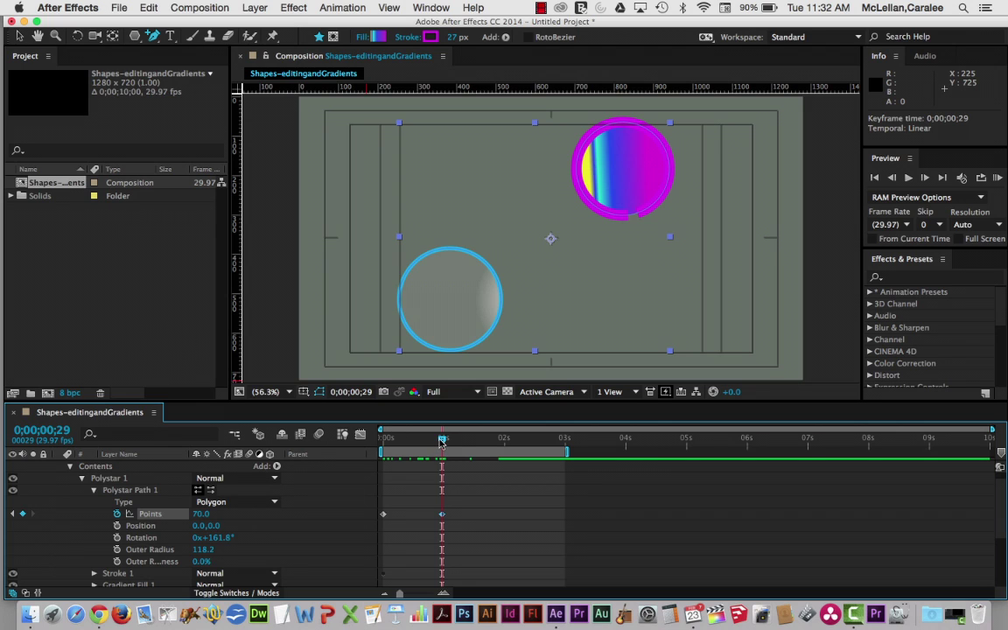
{"action": "left_click_drag", "start_coordinate": [441, 443], "coordinate": [383, 443]}
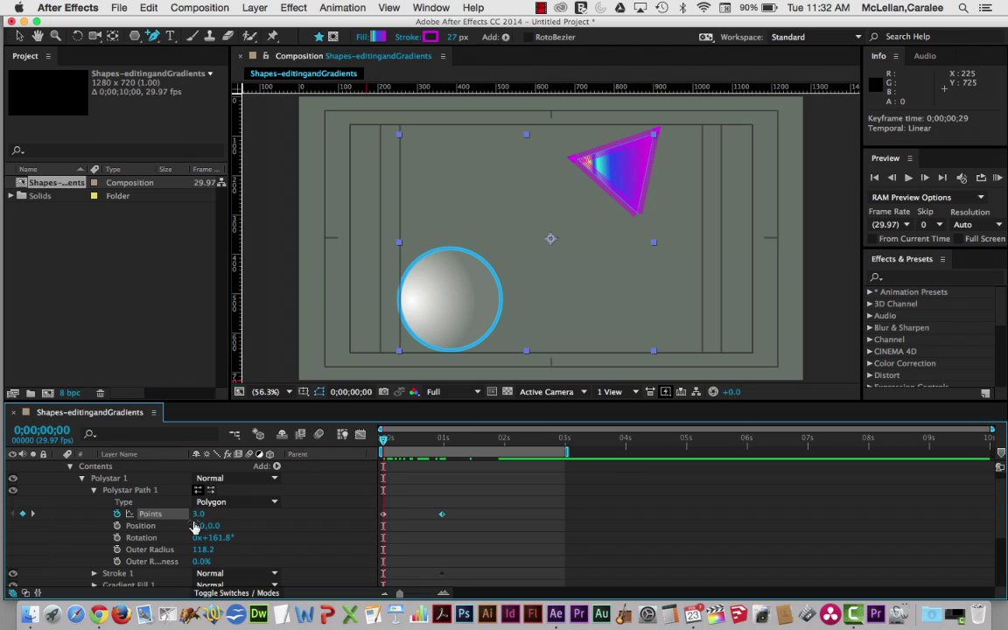
{"action": "left_click_drag", "start_coordinate": [385, 441], "coordinate": [451, 439]}
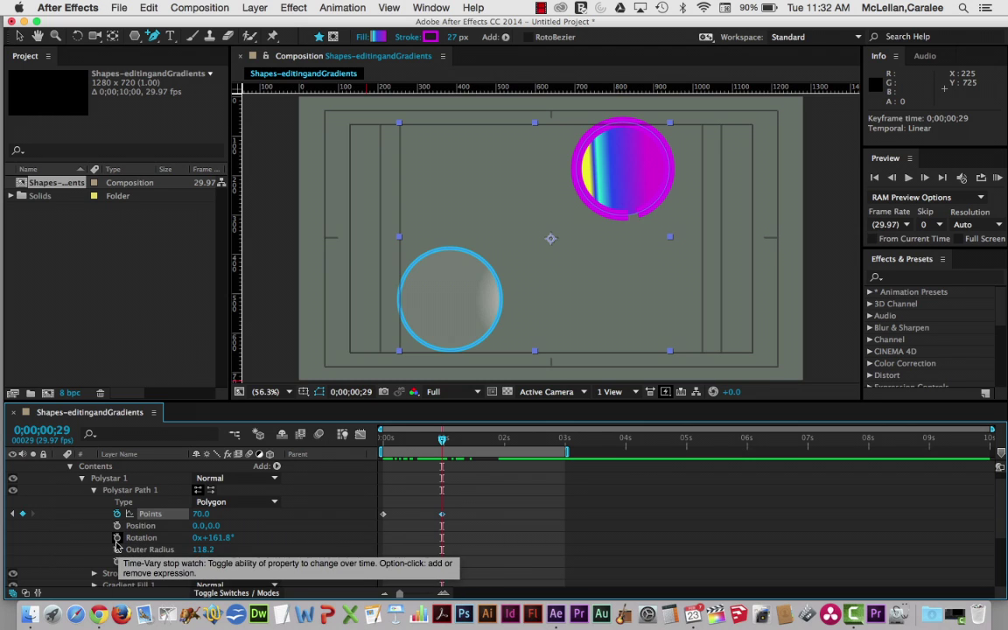
Step: Animate the polygon's Outer Radius with a keyframe at 0;00;00;00 and another at 0;00;00;12 set to 187.2
{"action": "left_click_drag", "start_coordinate": [442, 442], "coordinate": [383, 442]}
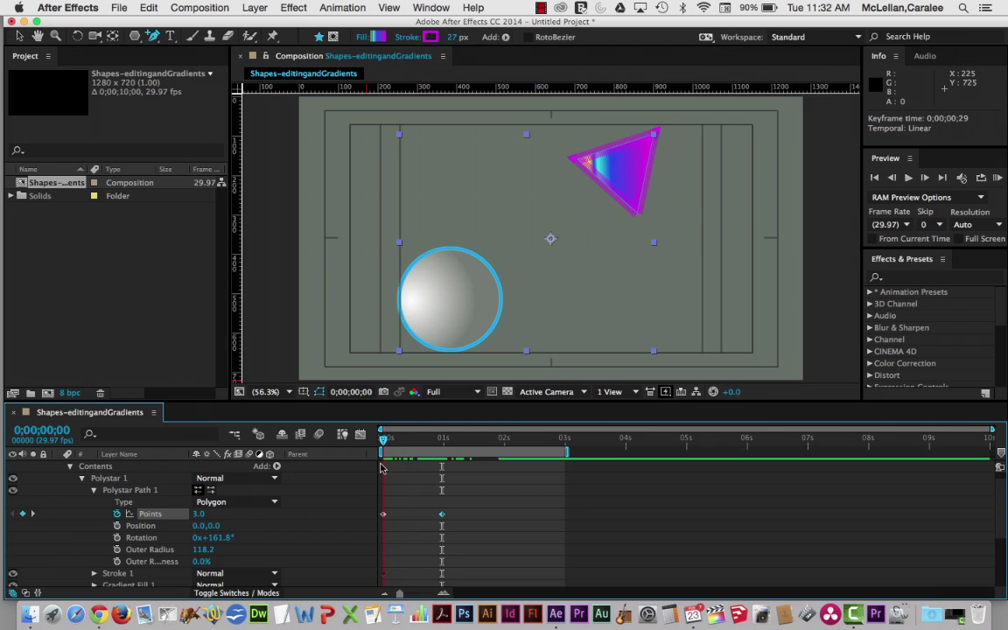
{"action": "left_click", "coordinate": [116, 550]}
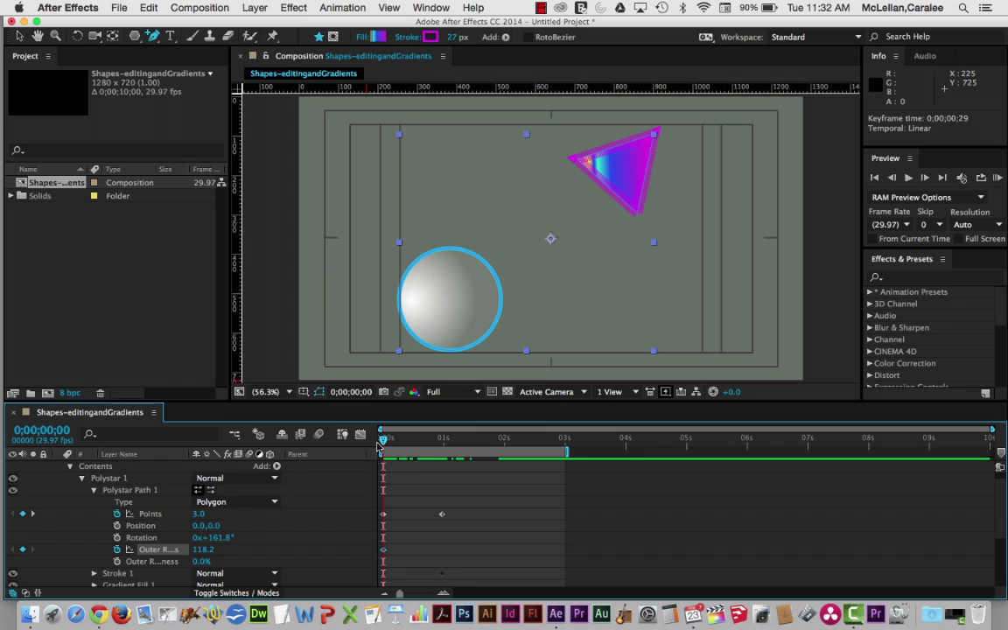
{"action": "left_click_drag", "start_coordinate": [387, 441], "coordinate": [407, 440]}
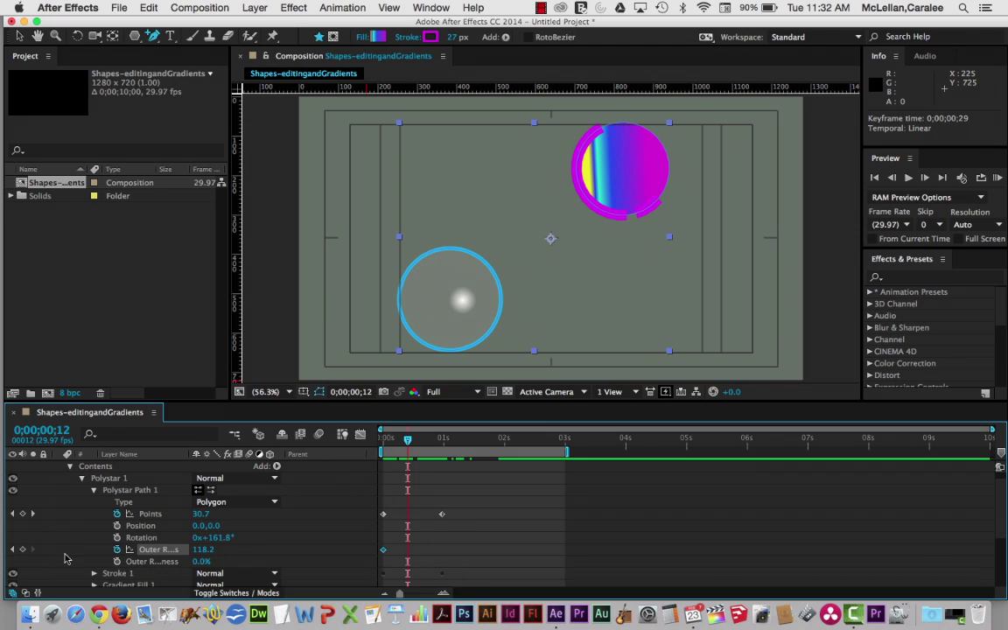
{"action": "left_click_drag", "start_coordinate": [201, 549], "coordinate": [237, 537]}
{"action": "mouse_move", "coordinate": [409, 449]}
{"action": "left_mouse_down"}
{"action": "mouse_move", "coordinate": [387, 448]}
{"action": "mouse_move", "coordinate": [473, 456]}
{"action": "mouse_move", "coordinate": [331, 458]}
{"action": "mouse_move", "coordinate": [423, 455]}
{"action": "mouse_move", "coordinate": [404, 456]}
{"action": "mouse_move", "coordinate": [415, 461]}
{"action": "left_mouse_up"}
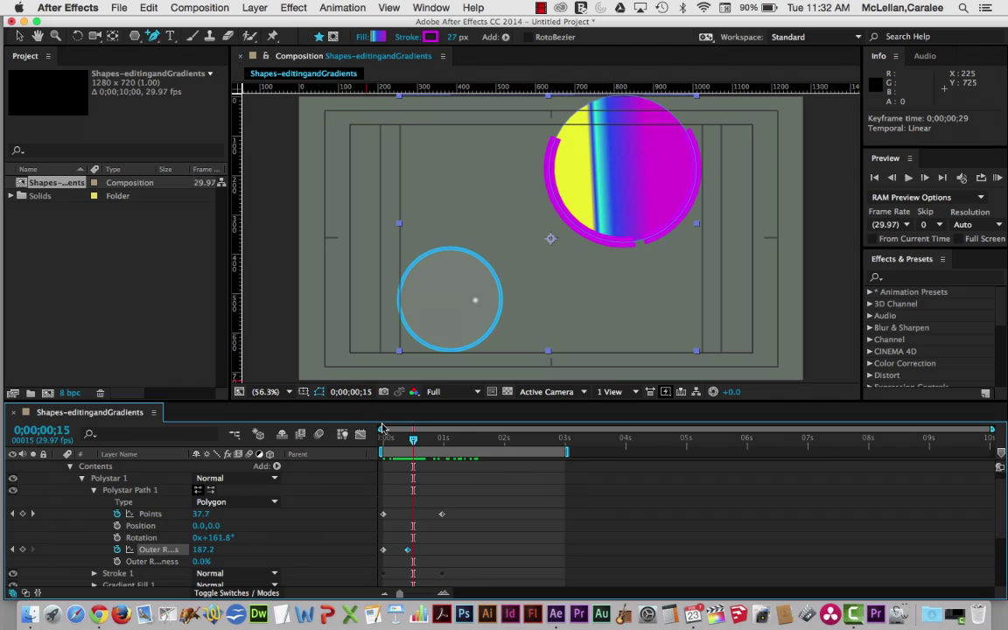
Step: Animate the polygon path's Rotation with a keyframe at 0;00;00;00 and another at 0;00;00;29 set to 2x+196.8°
{"action": "left_click_drag", "start_coordinate": [413, 436], "coordinate": [356, 461]}
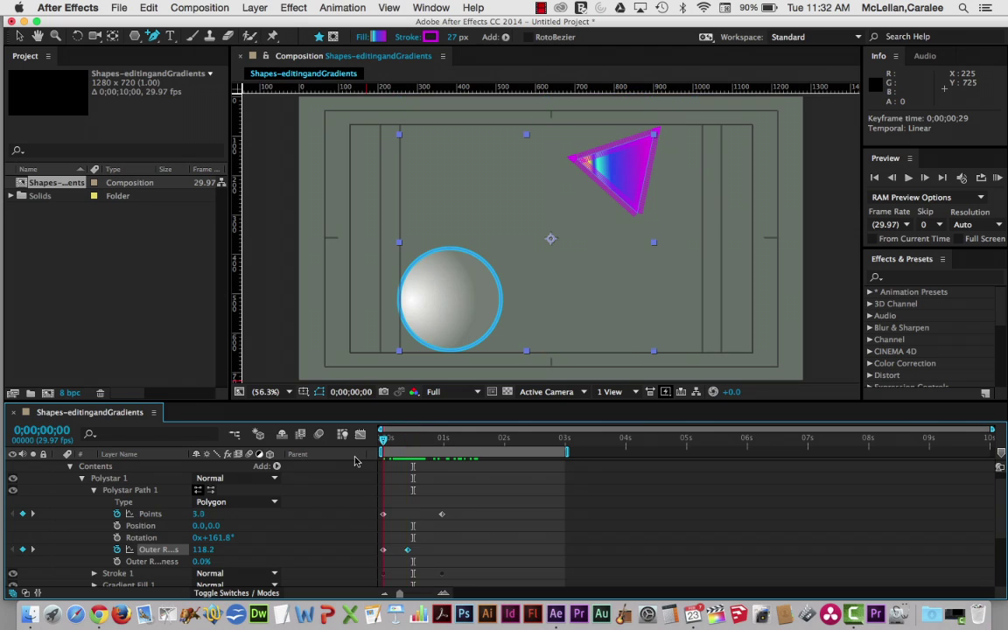
{"action": "left_click", "coordinate": [116, 537]}
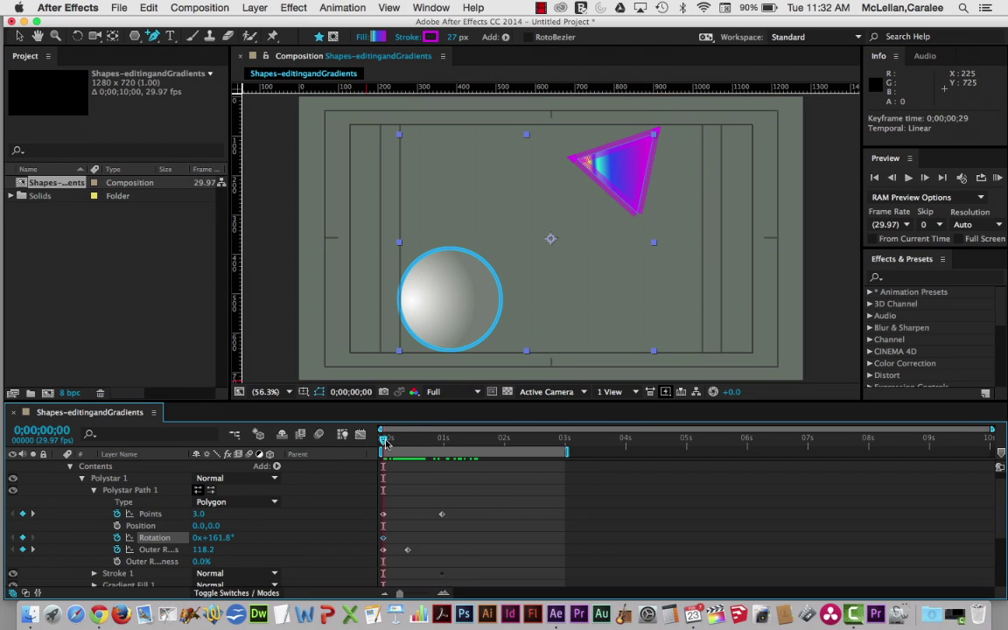
{"action": "left_click_drag", "start_coordinate": [385, 442], "coordinate": [447, 446]}
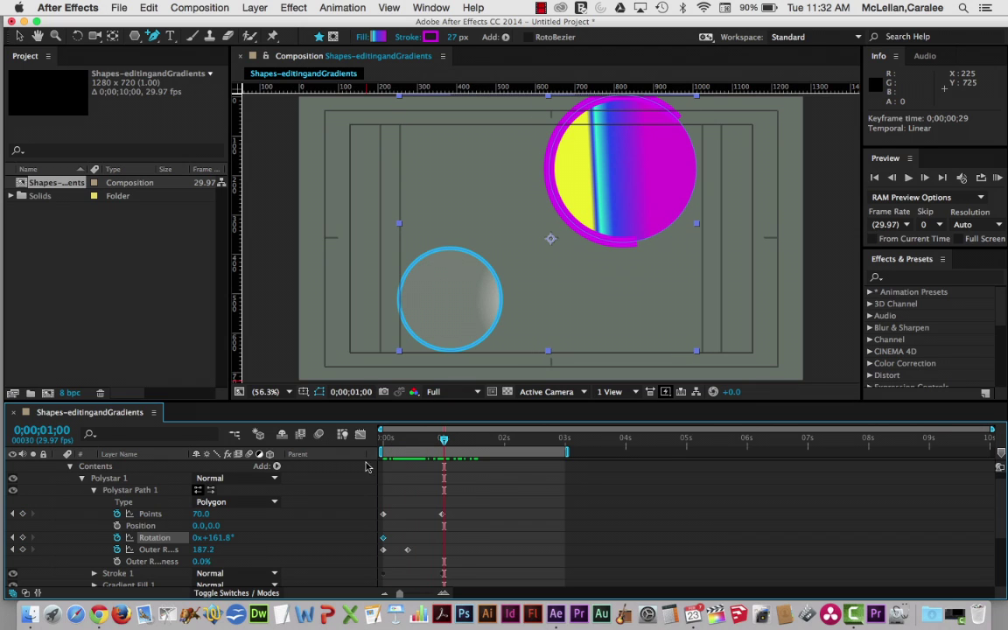
{"action": "left_click", "coordinate": [13, 514]}
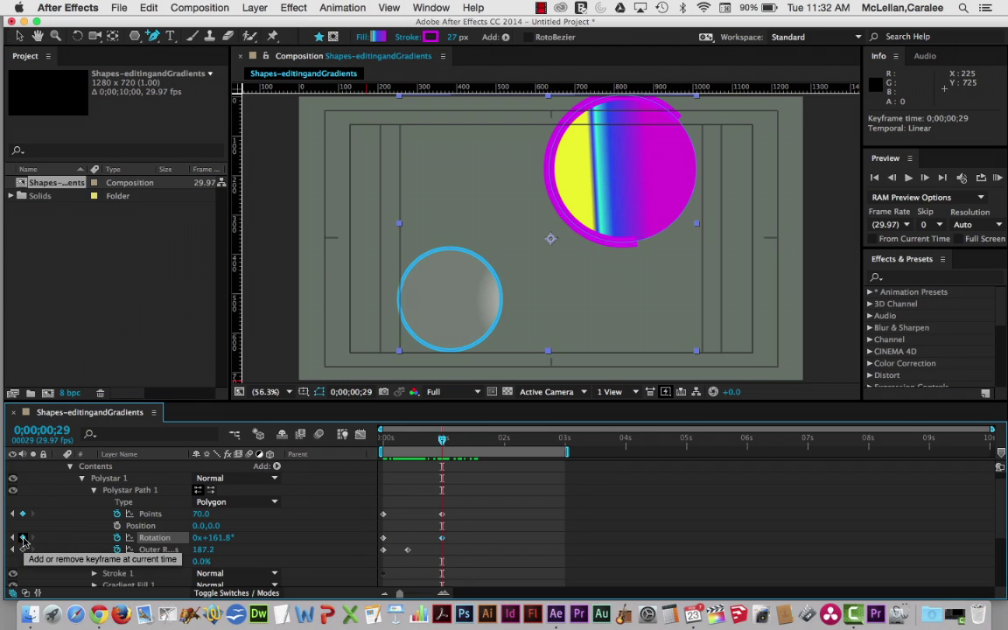
{"action": "left_click", "coordinate": [23, 538]}
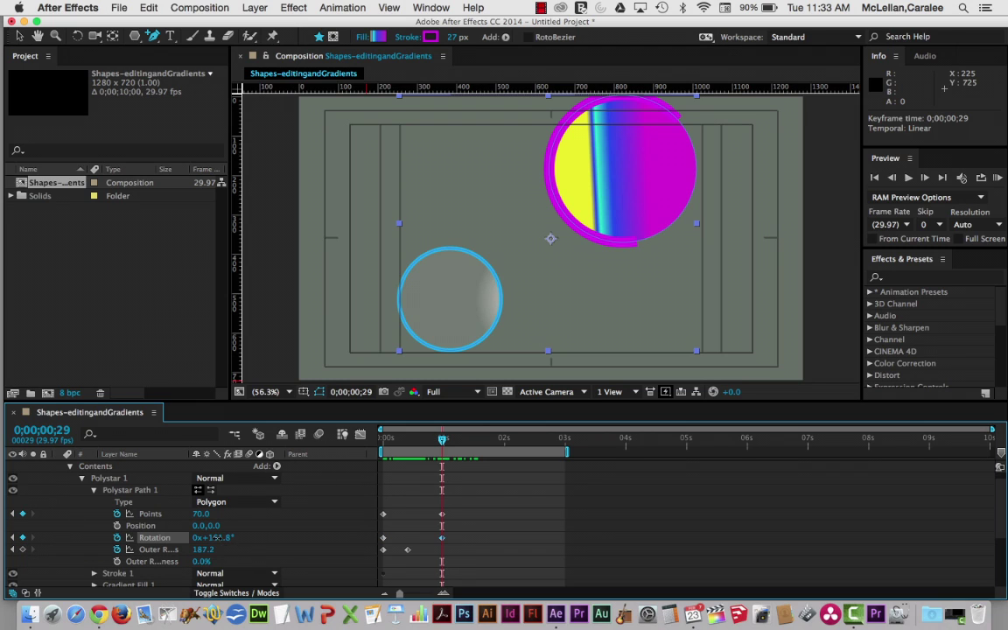
{"action": "left_click_drag", "start_coordinate": [216, 537], "coordinate": [612, 459]}
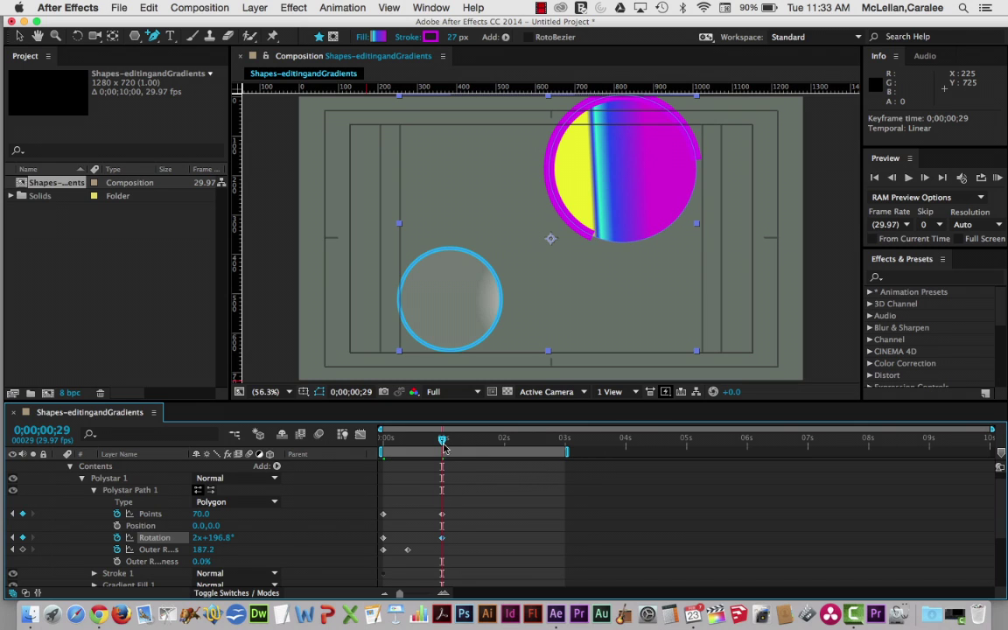
{"action": "left_click_drag", "start_coordinate": [442, 443], "coordinate": [363, 471]}
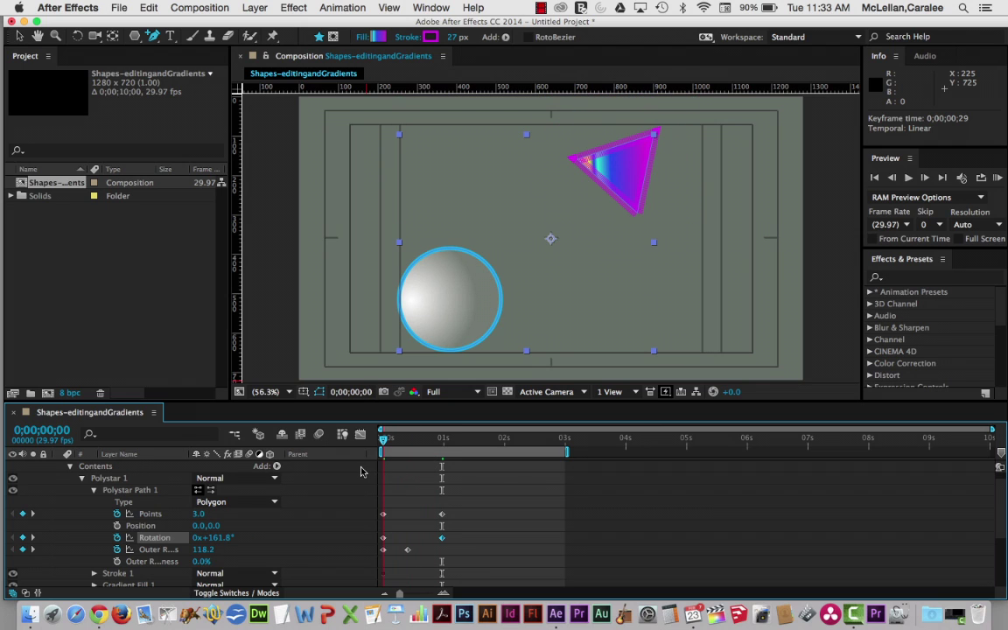
Step: Animate the polygon gradient's Start Point with a keyframe at 0;00;00;00 and another at 0;00;01;00 set to -326.7, 9.0
{"action": "left_click", "coordinate": [93, 491]}
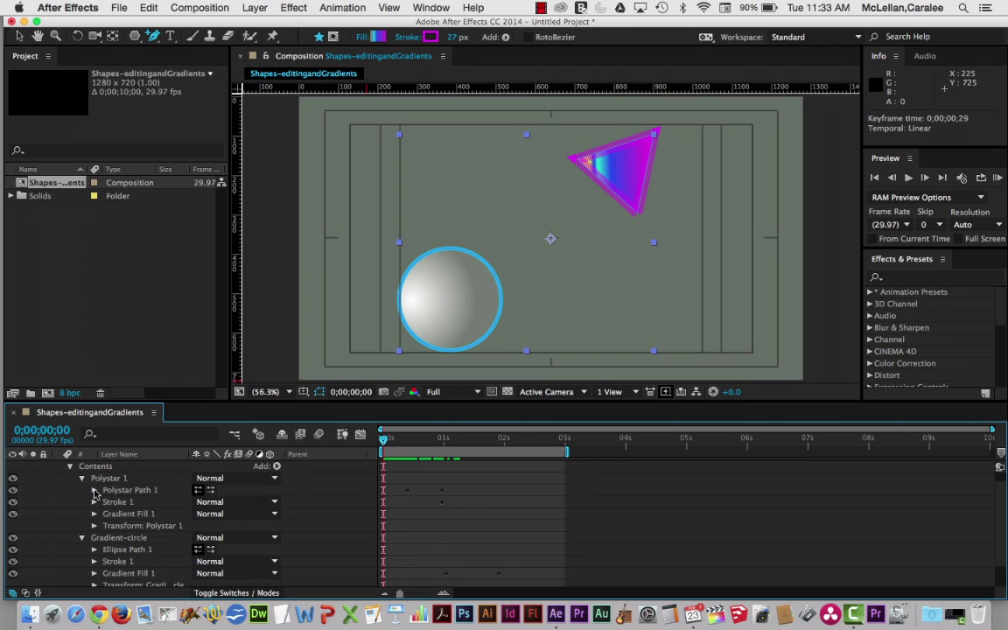
{"action": "left_click", "coordinate": [94, 515]}
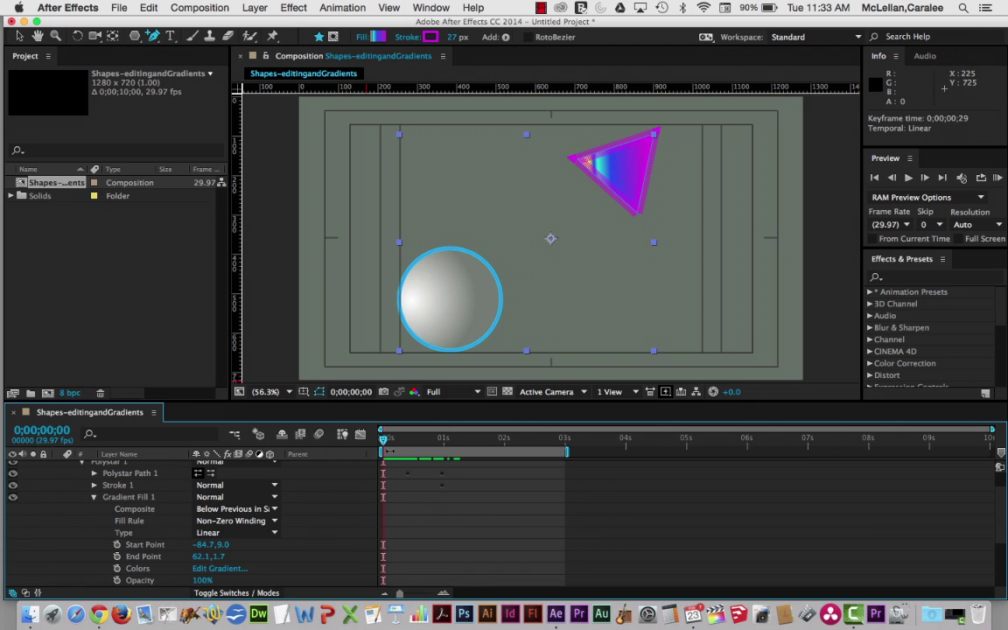
{"action": "mouse_move", "coordinate": [385, 444]}
{"action": "left_mouse_down"}
{"action": "mouse_move", "coordinate": [396, 444]}
{"action": "mouse_move", "coordinate": [383, 443]}
{"action": "left_mouse_up"}
{"action": "left_click", "coordinate": [117, 545]}
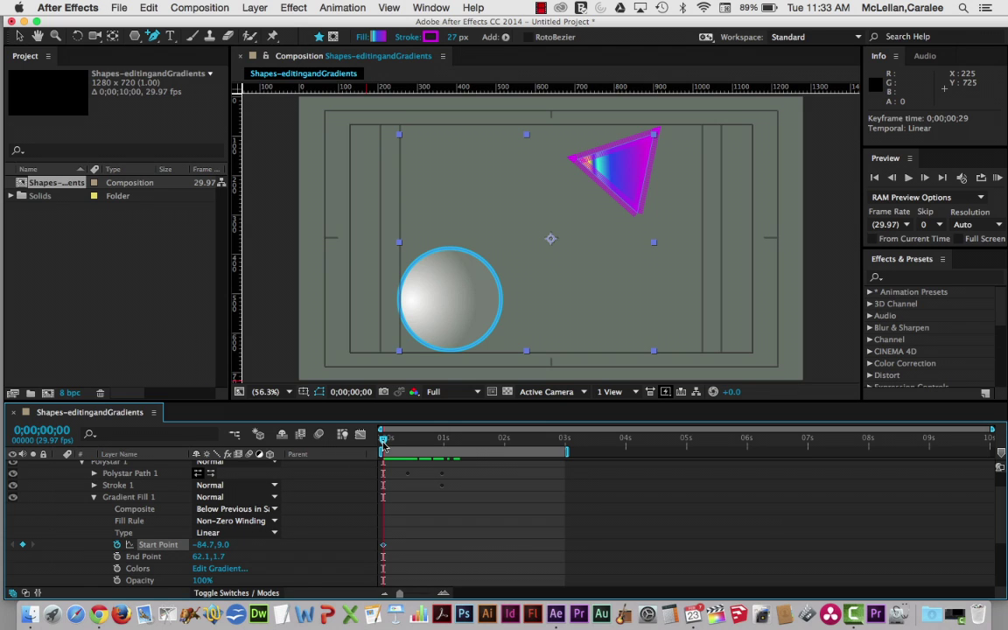
{"action": "left_click_drag", "start_coordinate": [383, 443], "coordinate": [444, 444]}
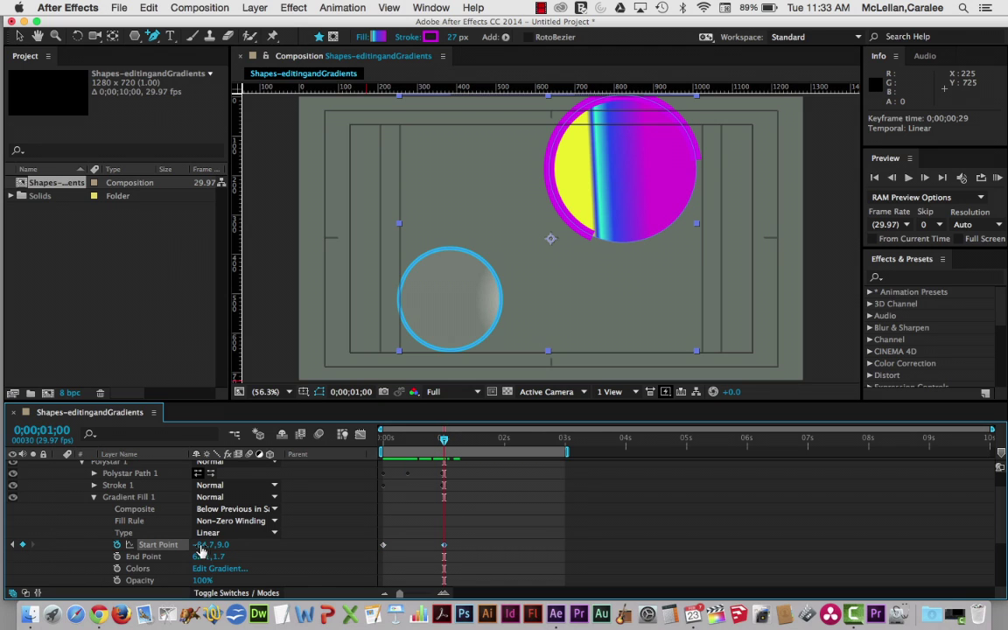
{"action": "left_click_drag", "start_coordinate": [200, 549], "coordinate": [153, 547]}
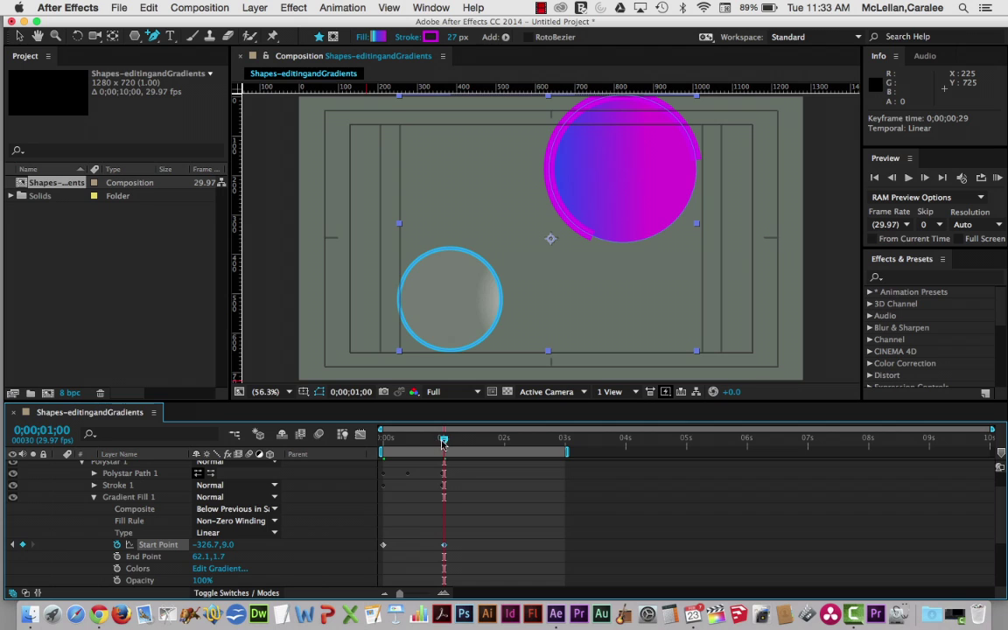
{"action": "mouse_move", "coordinate": [443, 443]}
{"action": "left_mouse_down"}
{"action": "mouse_move", "coordinate": [382, 443]}
{"action": "mouse_move", "coordinate": [436, 443]}
{"action": "left_mouse_up"}
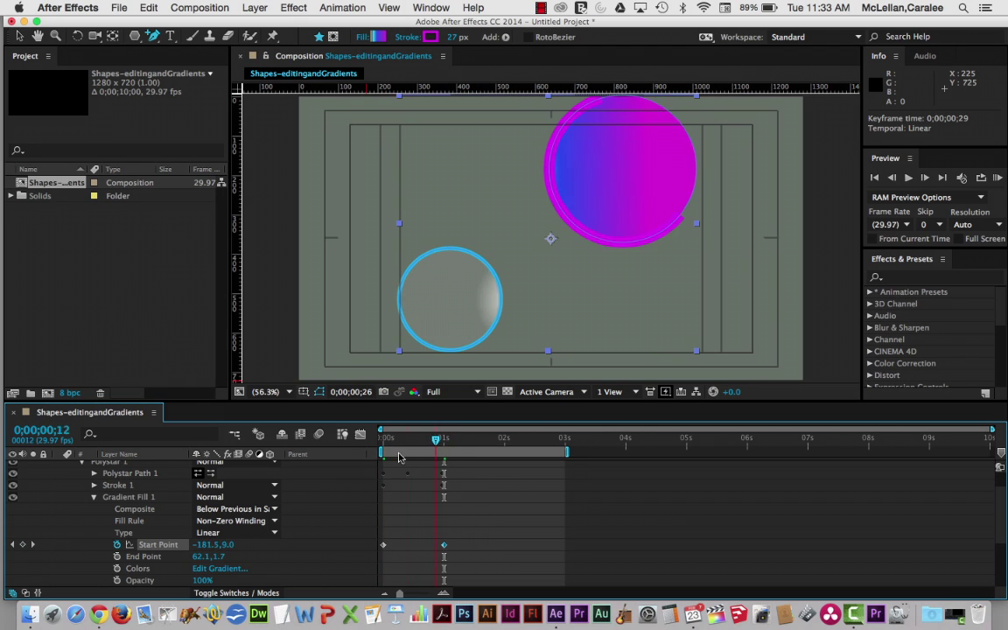
{"action": "key", "text": "Home"}
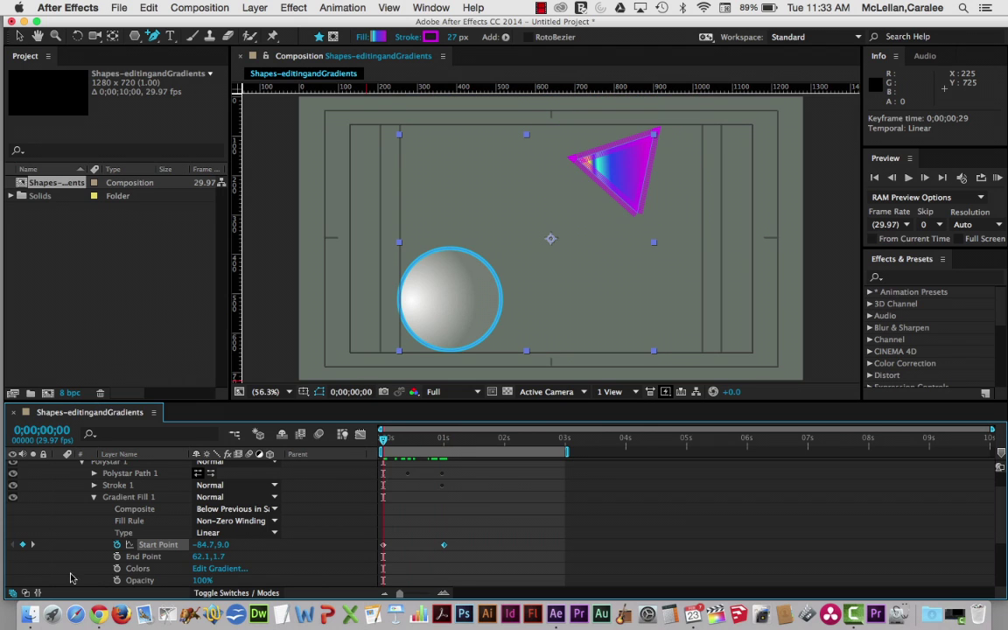
Step: Add a Colors keyframe to the polygon's gradient fill at 0;00;01;00 and move the playhead to 0;00;02;01
{"action": "left_click_drag", "start_coordinate": [383, 443], "coordinate": [446, 442]}
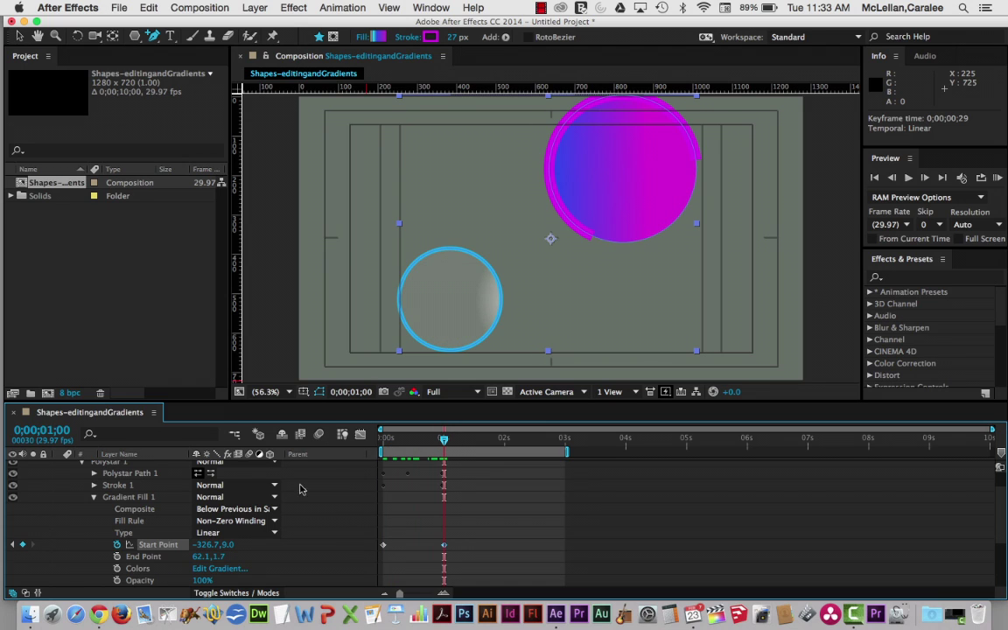
{"action": "left_click", "coordinate": [117, 569]}
{"action": "left_click_drag", "start_coordinate": [445, 443], "coordinate": [506, 439]}
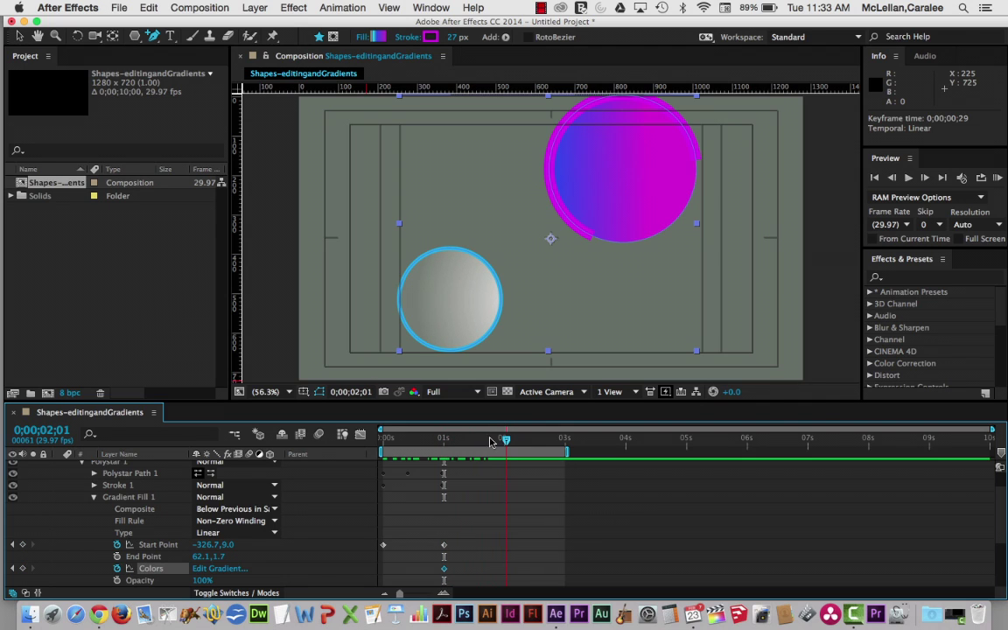
Step: Edit the polygon's gradient at 0;00;02;01, dulling the yellow start stop and removing the three intermediate colour stops
{"action": "left_click", "coordinate": [205, 570]}
{"action": "left_click_drag", "start_coordinate": [189, 285], "coordinate": [211, 323]}
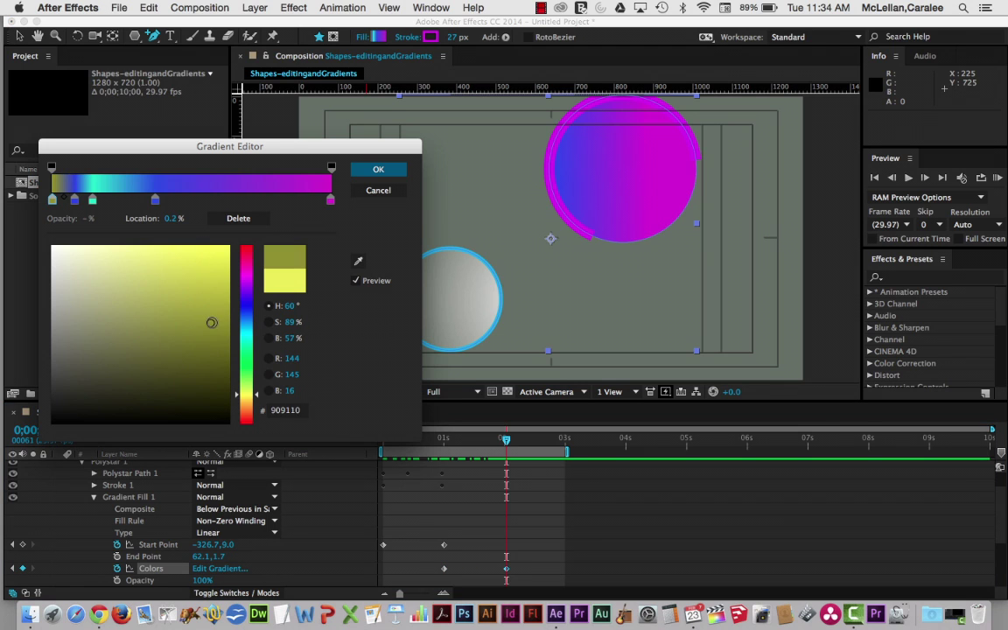
{"action": "left_click", "coordinate": [121, 342]}
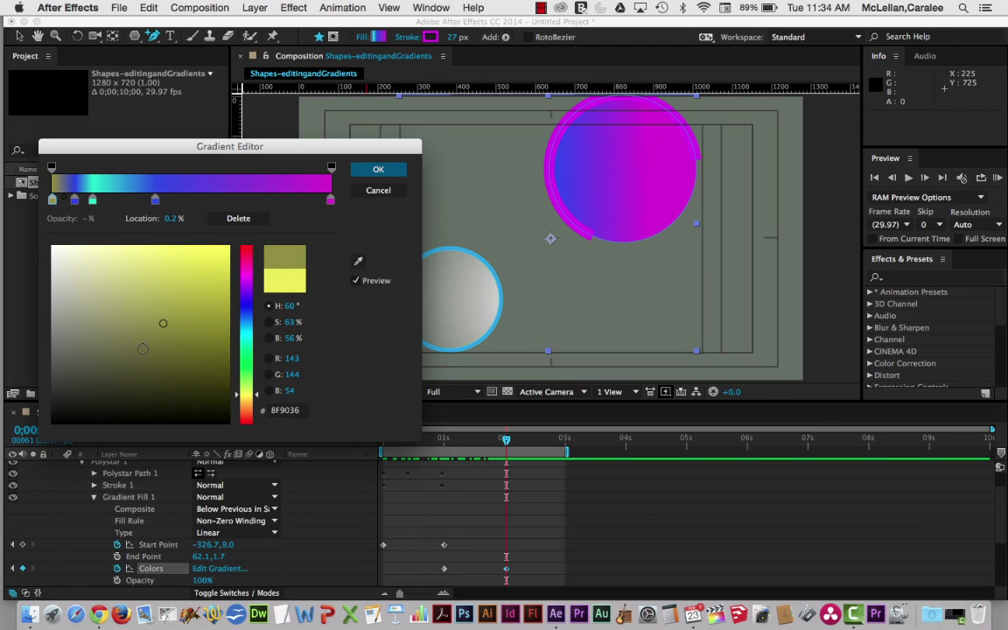
{"action": "left_click", "coordinate": [92, 200]}
{"action": "left_click_drag", "start_coordinate": [92, 200], "coordinate": [97, 321]}
{"action": "left_click_drag", "start_coordinate": [155, 201], "coordinate": [108, 344]}
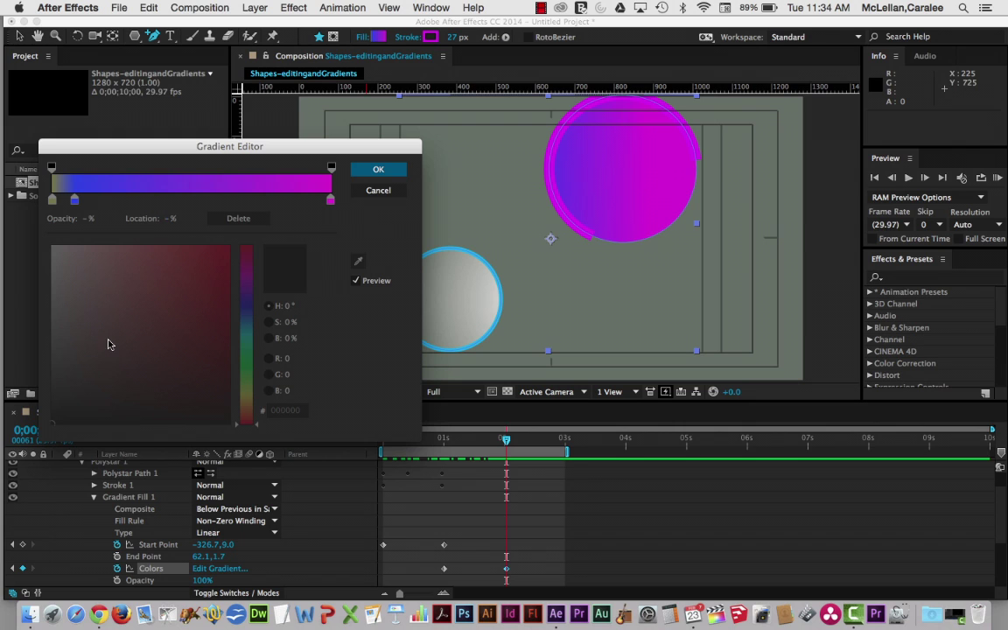
{"action": "left_click_drag", "start_coordinate": [74, 199], "coordinate": [84, 341]}
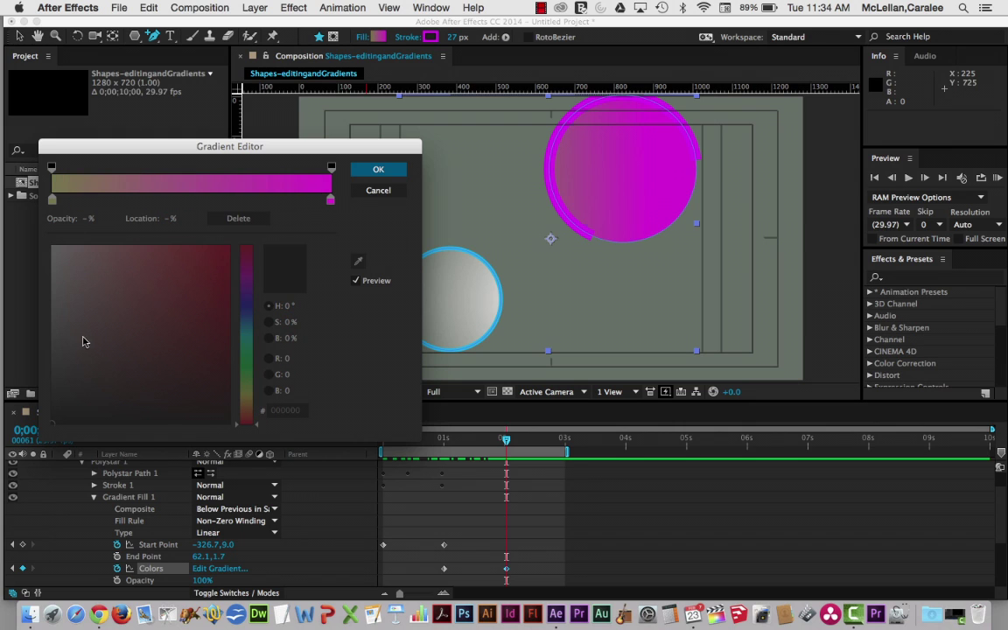
Step: Set the polygon gradient's end stop to FFF3FF and start stop to E9EA1C, apply it, and scrub back through the colour animation
{"action": "left_click", "coordinate": [330, 200]}
{"action": "left_click_drag", "start_coordinate": [204, 274], "coordinate": [63, 242]}
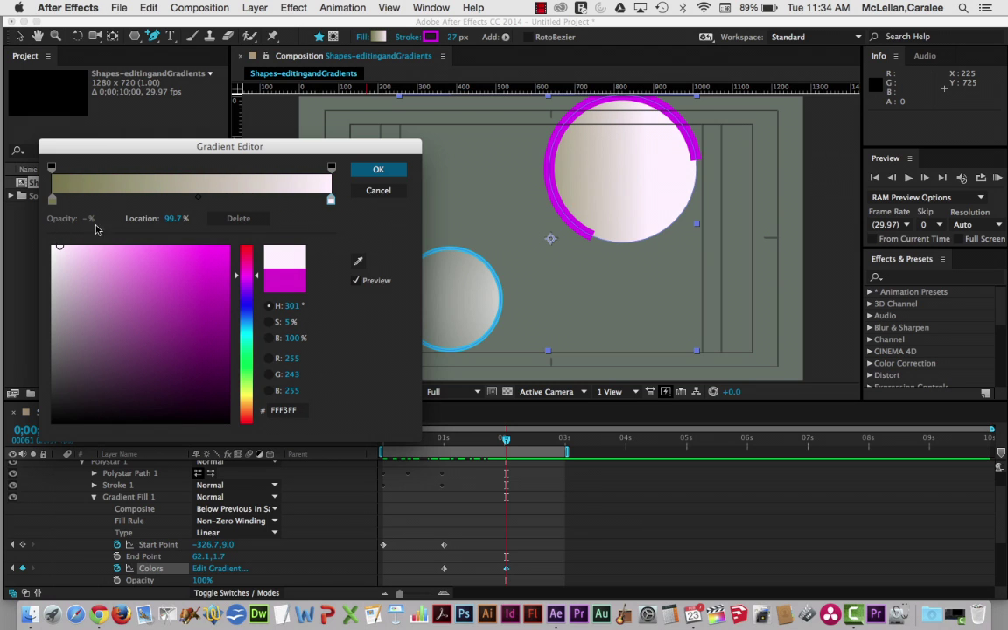
{"action": "left_click", "coordinate": [52, 200]}
{"action": "left_click_drag", "start_coordinate": [179, 267], "coordinate": [208, 259]}
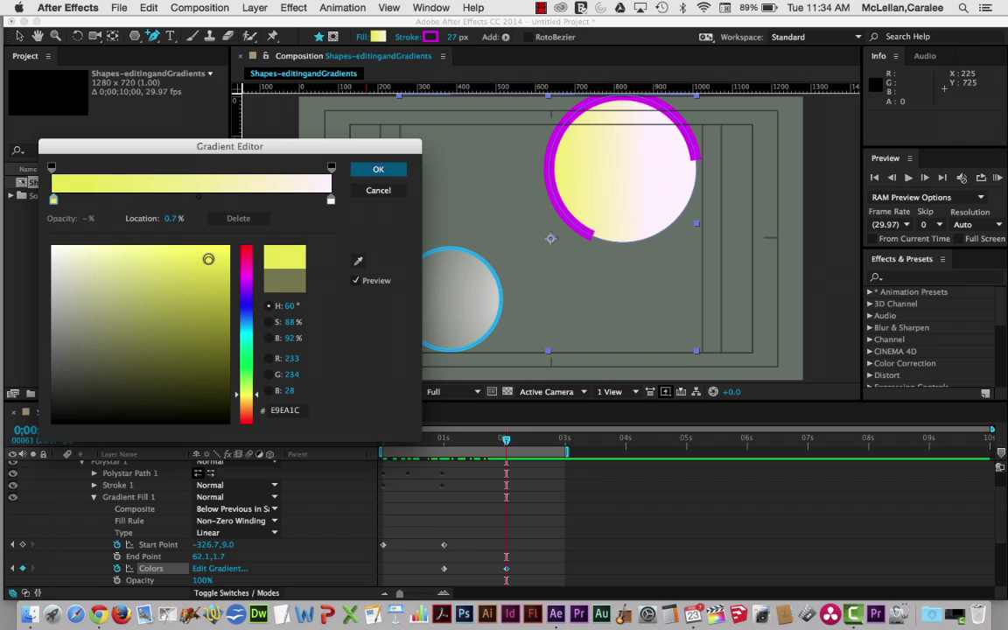
{"action": "left_click", "coordinate": [373, 169]}
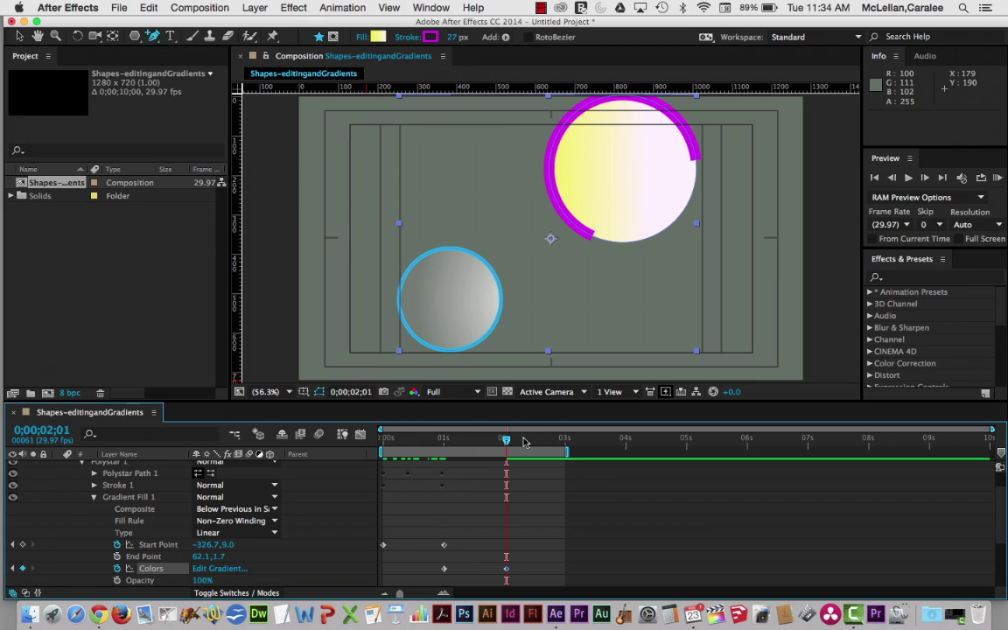
{"action": "left_click_drag", "start_coordinate": [508, 443], "coordinate": [425, 446]}
{"action": "left_click_drag", "start_coordinate": [415, 501], "coordinate": [262, 440]}
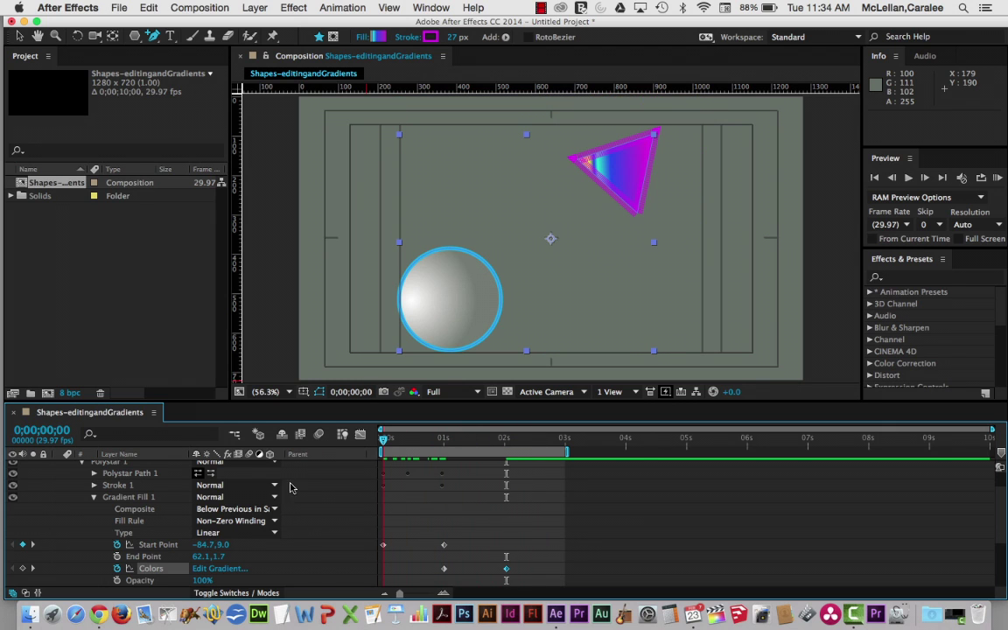
Step: Collapse the Polystar 1 and Gradient-circle groups in the Circle&Polygon layer and select Polystar 1
{"action": "scroll", "coordinate": [179, 490], "scroll_direction": "up", "scroll_amount": 1}
{"action": "scroll", "coordinate": [179, 490], "scroll_direction": "up", "scroll_amount": 1}
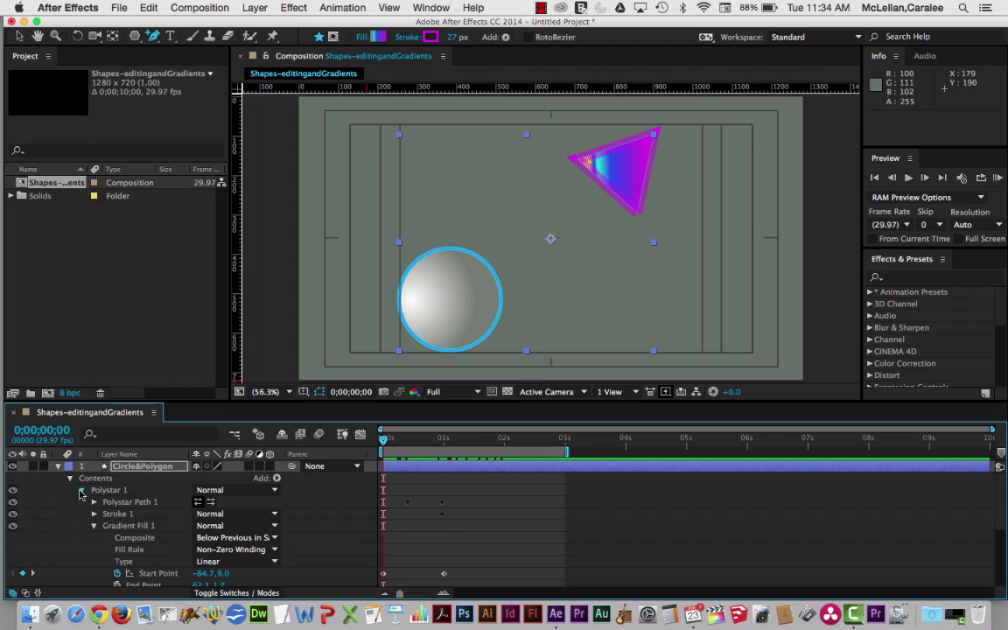
{"action": "left_click", "coordinate": [81, 491]}
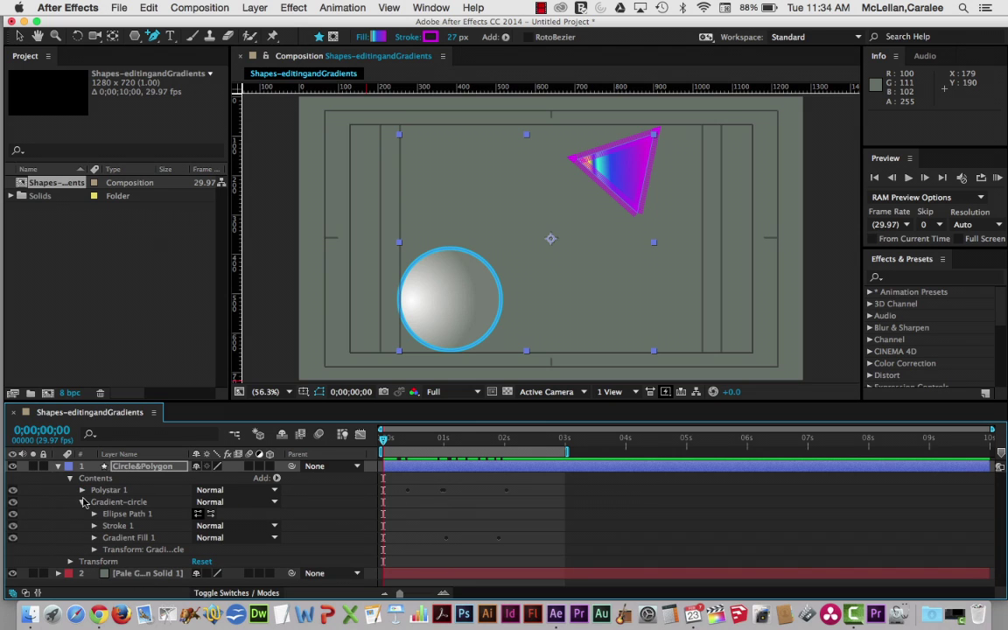
{"action": "left_click", "coordinate": [85, 504]}
{"action": "left_click", "coordinate": [82, 502]}
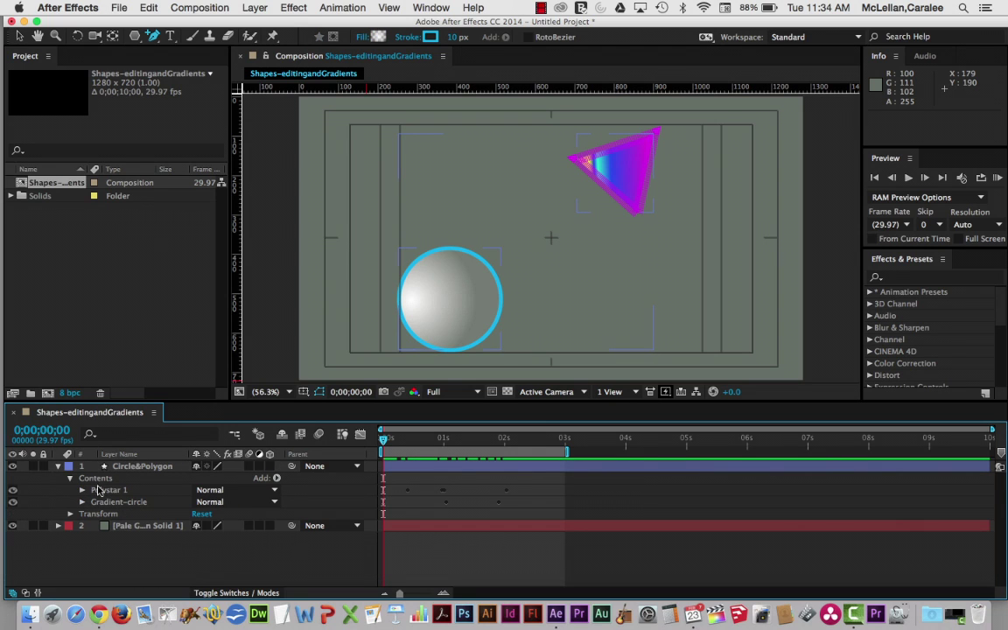
{"action": "left_click", "coordinate": [96, 479]}
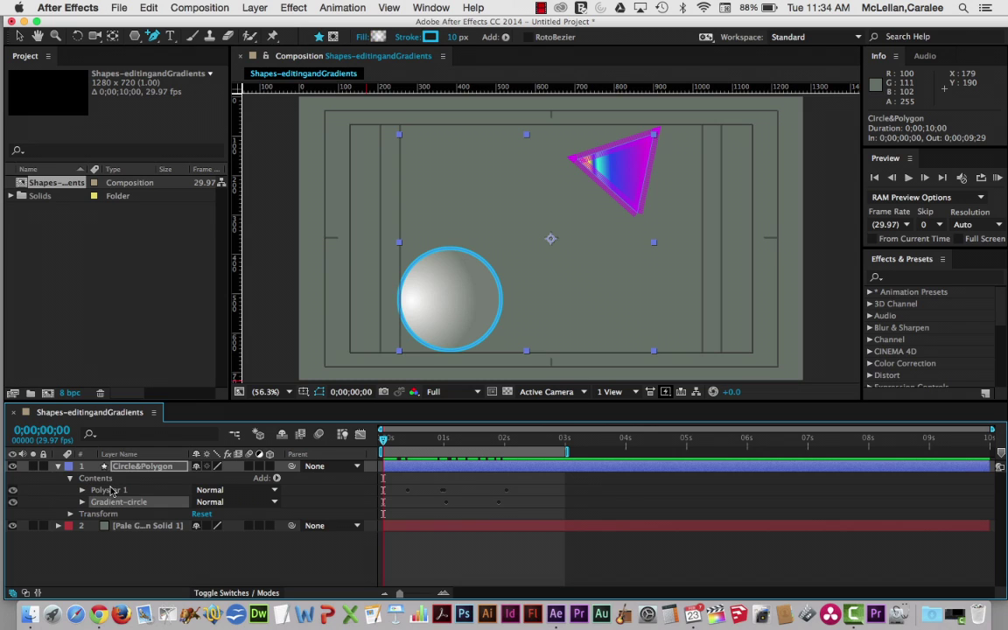
{"action": "left_click", "coordinate": [112, 491]}
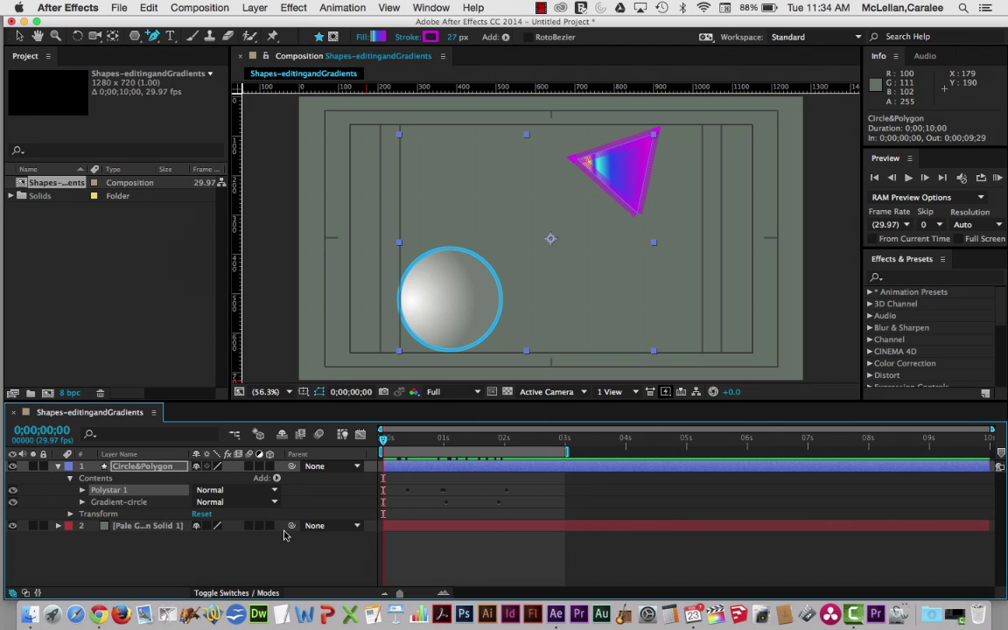
Step: Select the background solid in the composition and shift its anchor point about 1.8 px horizontally with Pan Behind
{"action": "left_click", "coordinate": [379, 284]}
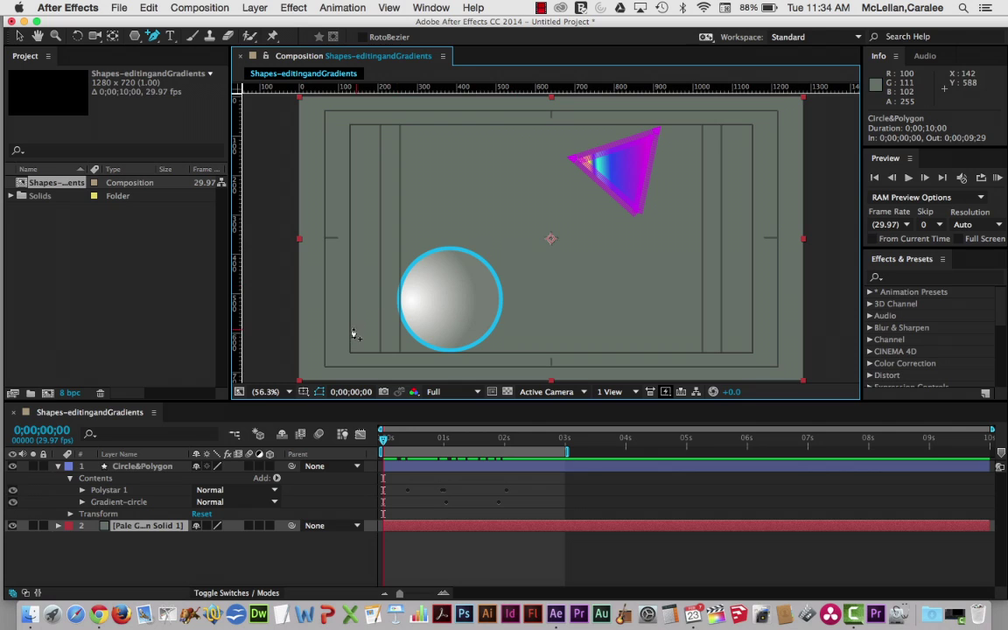
{"action": "left_click", "coordinate": [112, 36]}
{"action": "mouse_move", "coordinate": [551, 243]}
{"action": "left_mouse_down"}
{"action": "mouse_move", "coordinate": [464, 313]}
{"action": "mouse_move", "coordinate": [450, 306]}
{"action": "mouse_move", "coordinate": [574, 193]}
{"action": "mouse_move", "coordinate": [590, 202]}
{"action": "mouse_move", "coordinate": [553, 243]}
{"action": "left_mouse_up"}
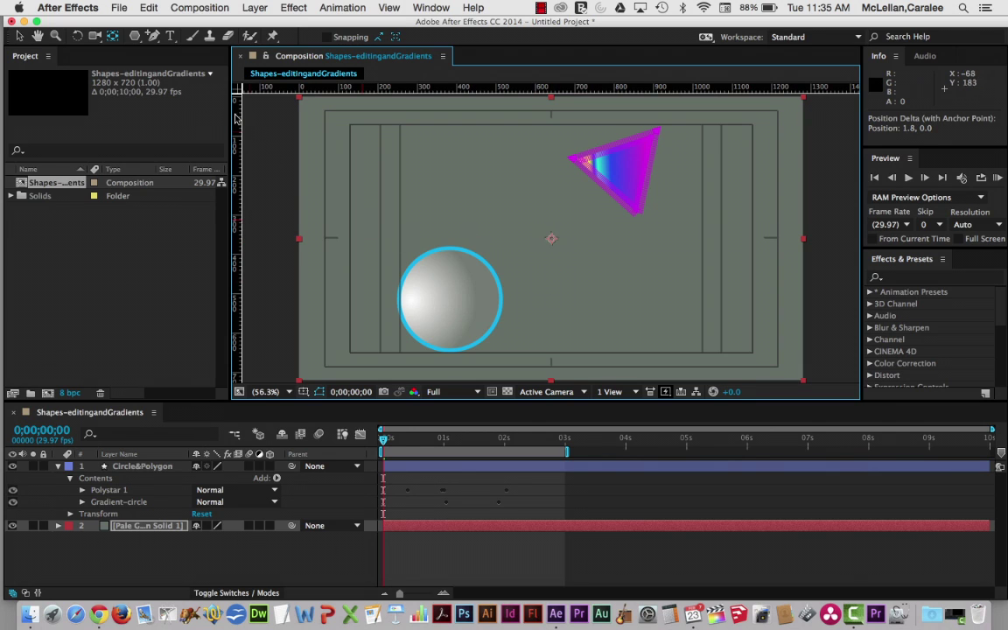
Step: Try rotating the background solid by about 65.7° and again by about 56.5°, undoing each rotation
{"action": "left_click", "coordinate": [77, 36]}
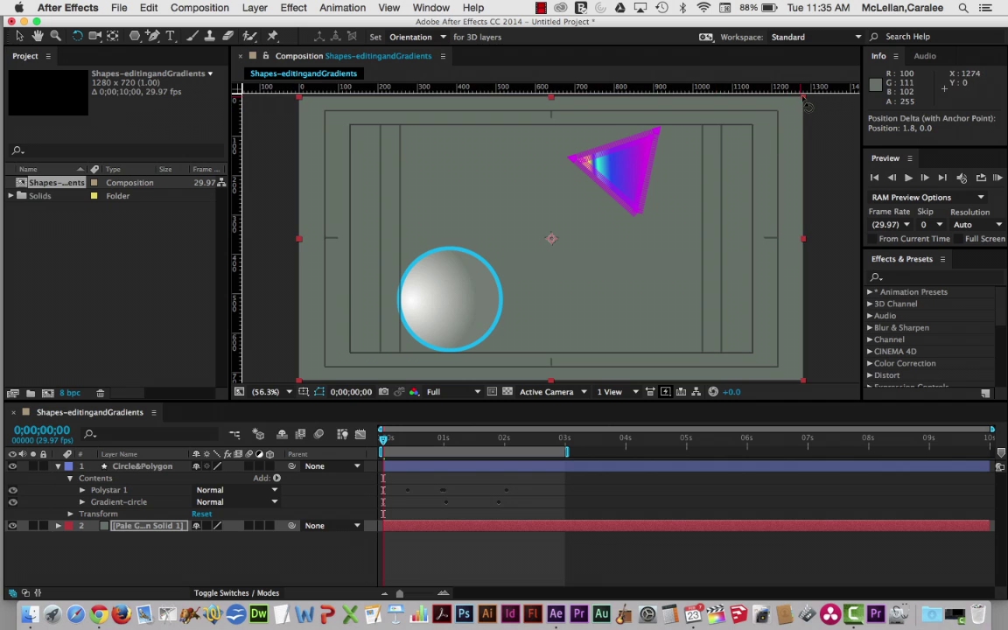
{"action": "left_click_drag", "start_coordinate": [807, 106], "coordinate": [683, 330]}
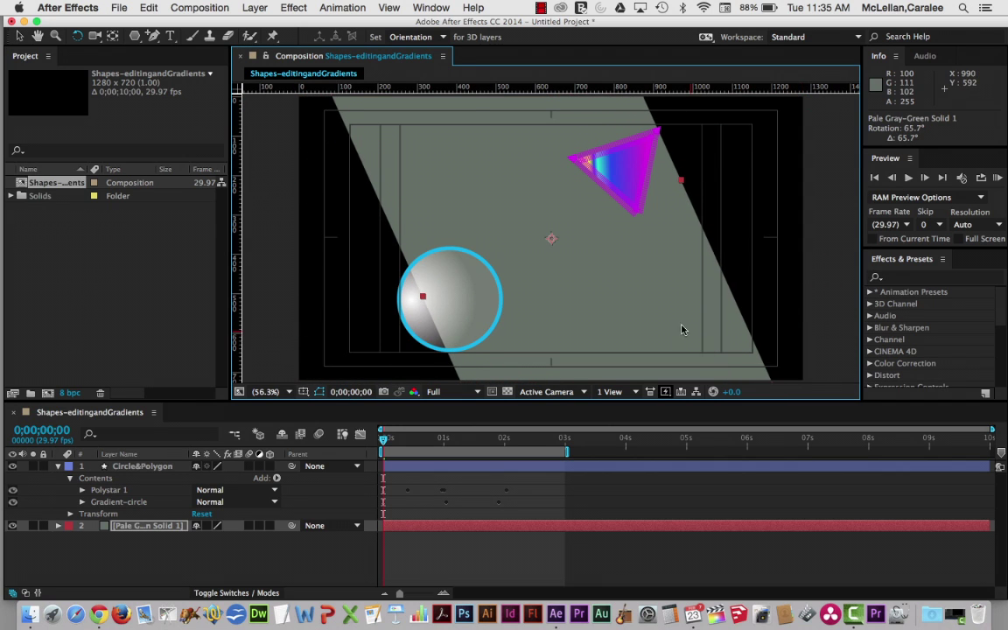
{"action": "key", "text": "super+z"}
{"action": "left_click", "coordinate": [143, 468]}
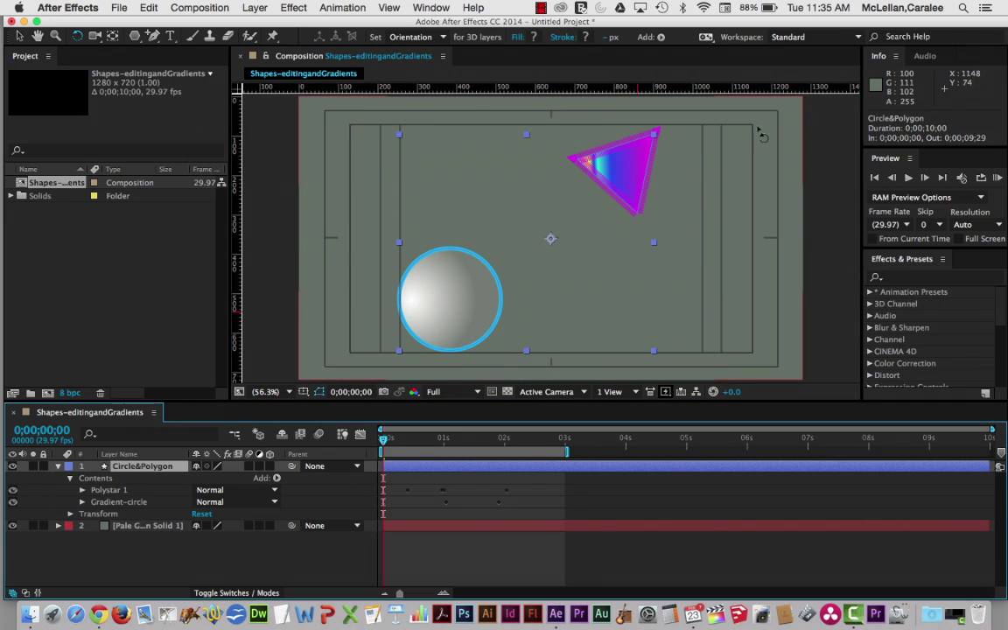
{"action": "left_click_drag", "start_coordinate": [805, 118], "coordinate": [669, 323]}
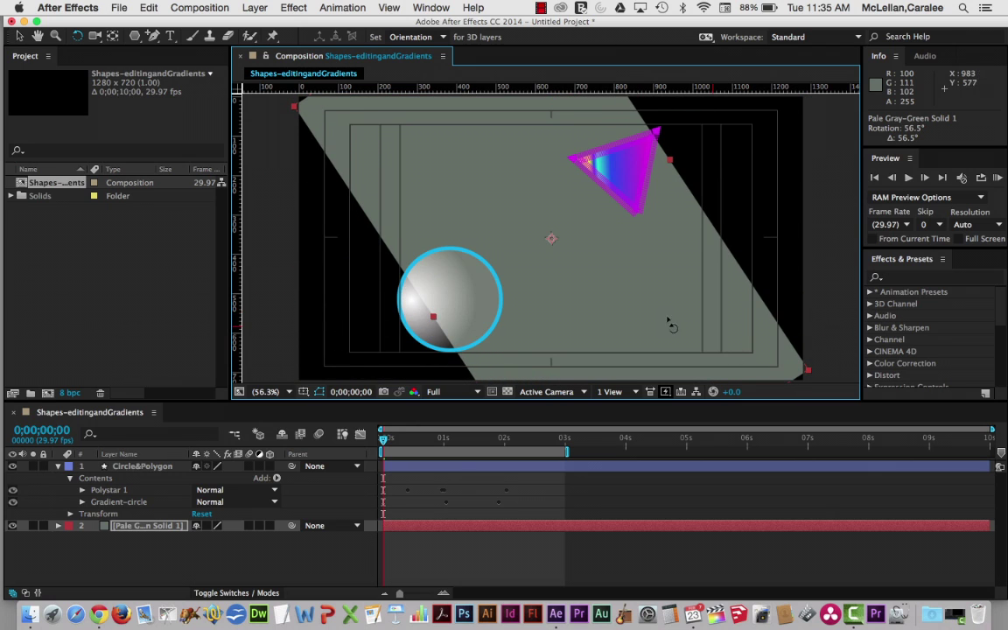
{"action": "key", "text": "super+z"}
Step: Lock the background solid layer, test rotating the Circle&Polygon layer around its central anchor point, and undo that rotation
{"action": "left_click", "coordinate": [154, 468]}
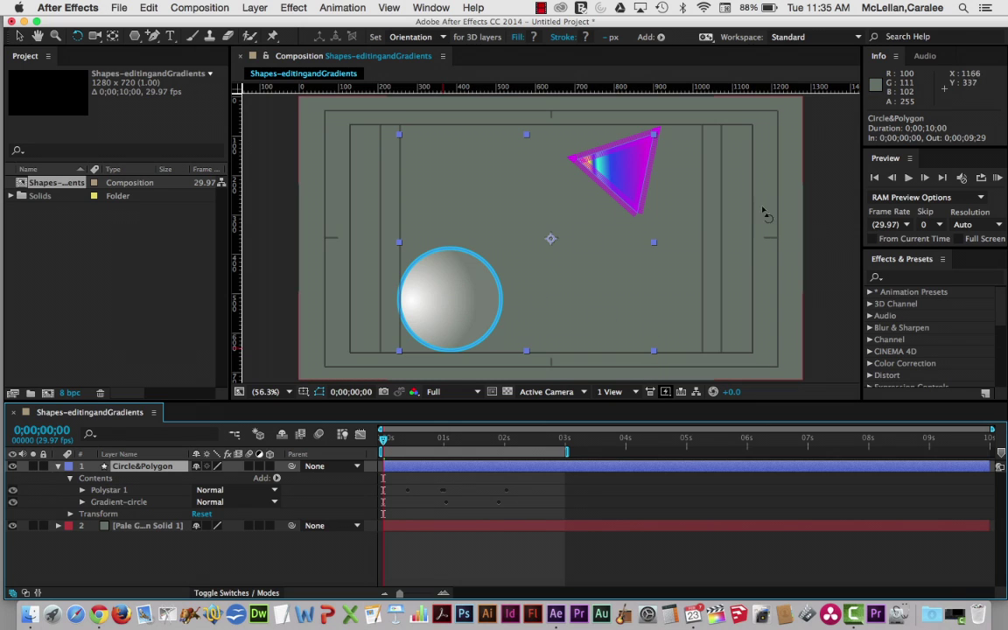
{"action": "left_click", "coordinate": [639, 166]}
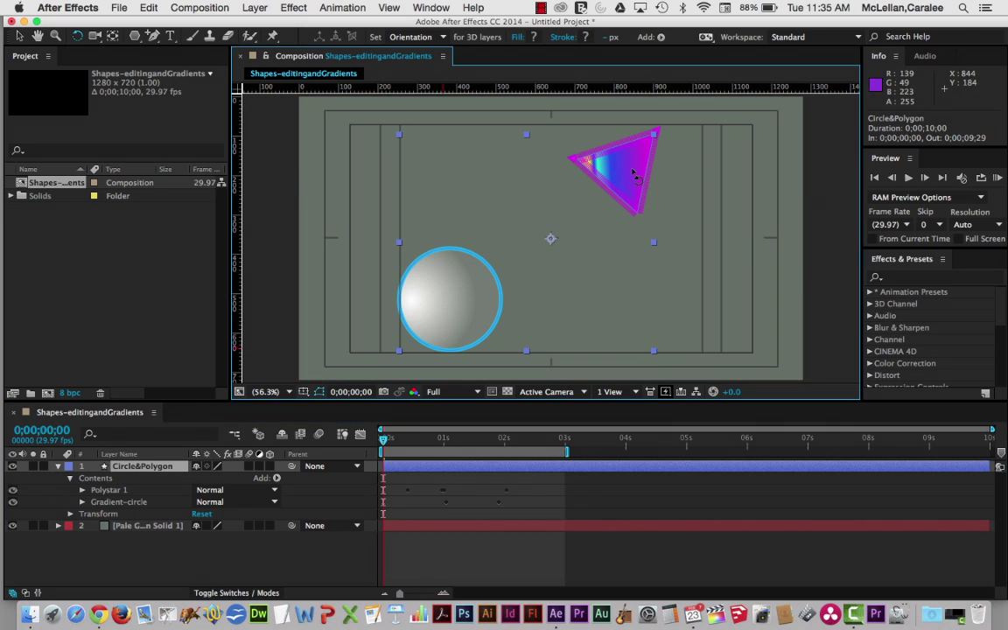
{"action": "left_click", "coordinate": [42, 525]}
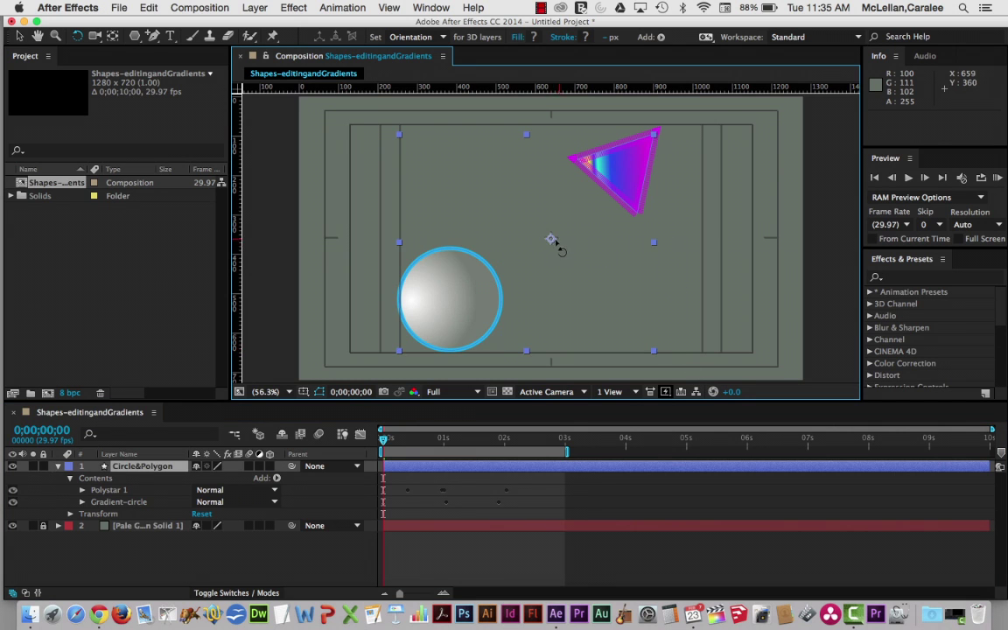
{"action": "left_click_drag", "start_coordinate": [556, 242], "coordinate": [580, 247]}
{"action": "key", "text": "super+z"}
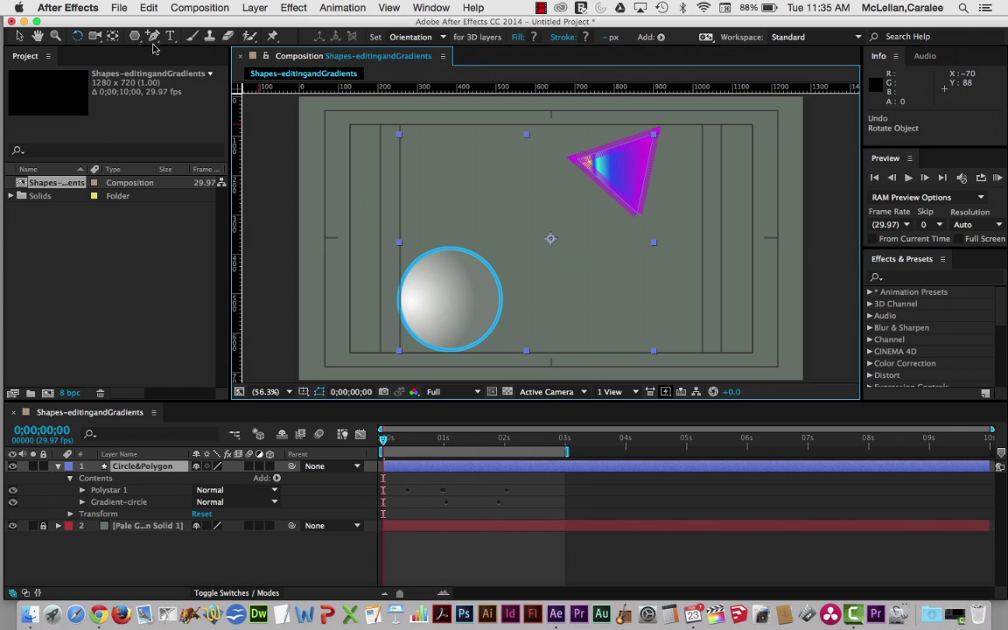
Step: Move the Circle&Polygon layer's anchor point to the circle's centre and rotate the layer around it to about 12x+333.9°
{"action": "left_click", "coordinate": [112, 36]}
{"action": "left_click_drag", "start_coordinate": [549, 238], "coordinate": [449, 304]}
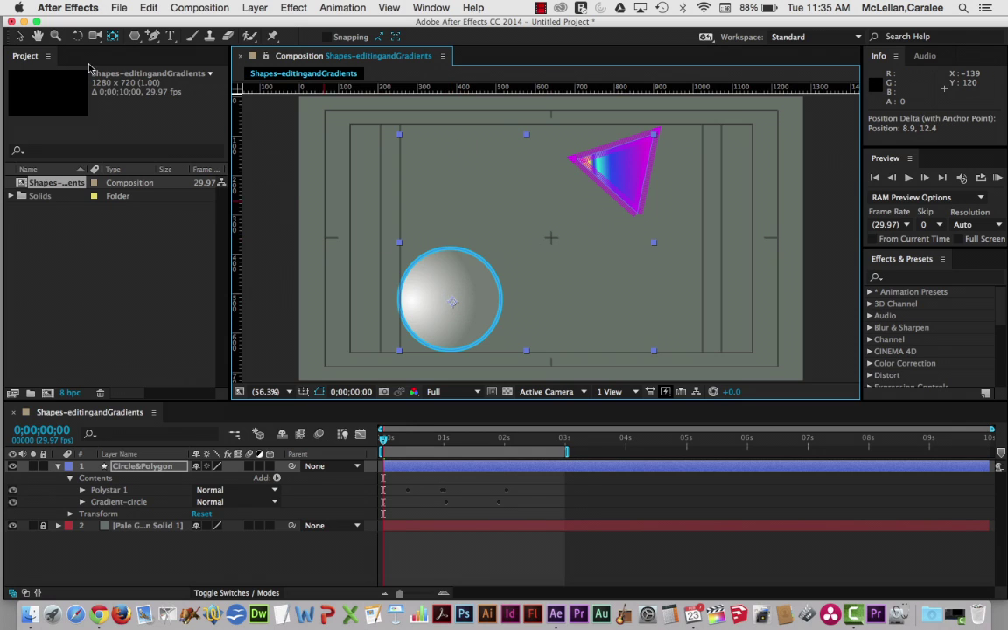
{"action": "left_click", "coordinate": [77, 37]}
{"action": "left_click_drag", "start_coordinate": [660, 143], "coordinate": [513, 453]}
{"action": "left_click_drag", "start_coordinate": [389, 226], "coordinate": [475, 253]}
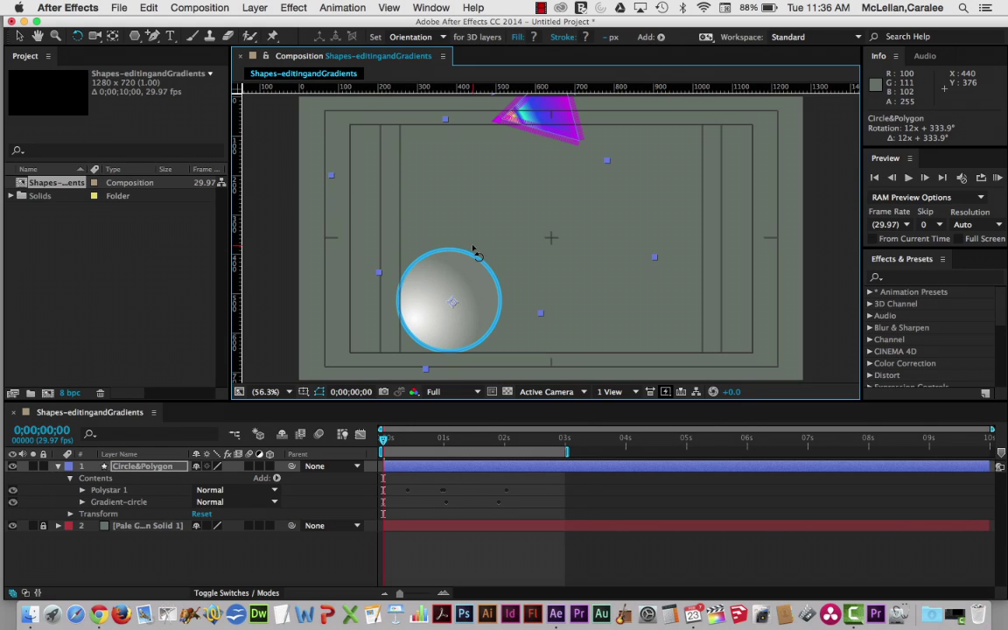